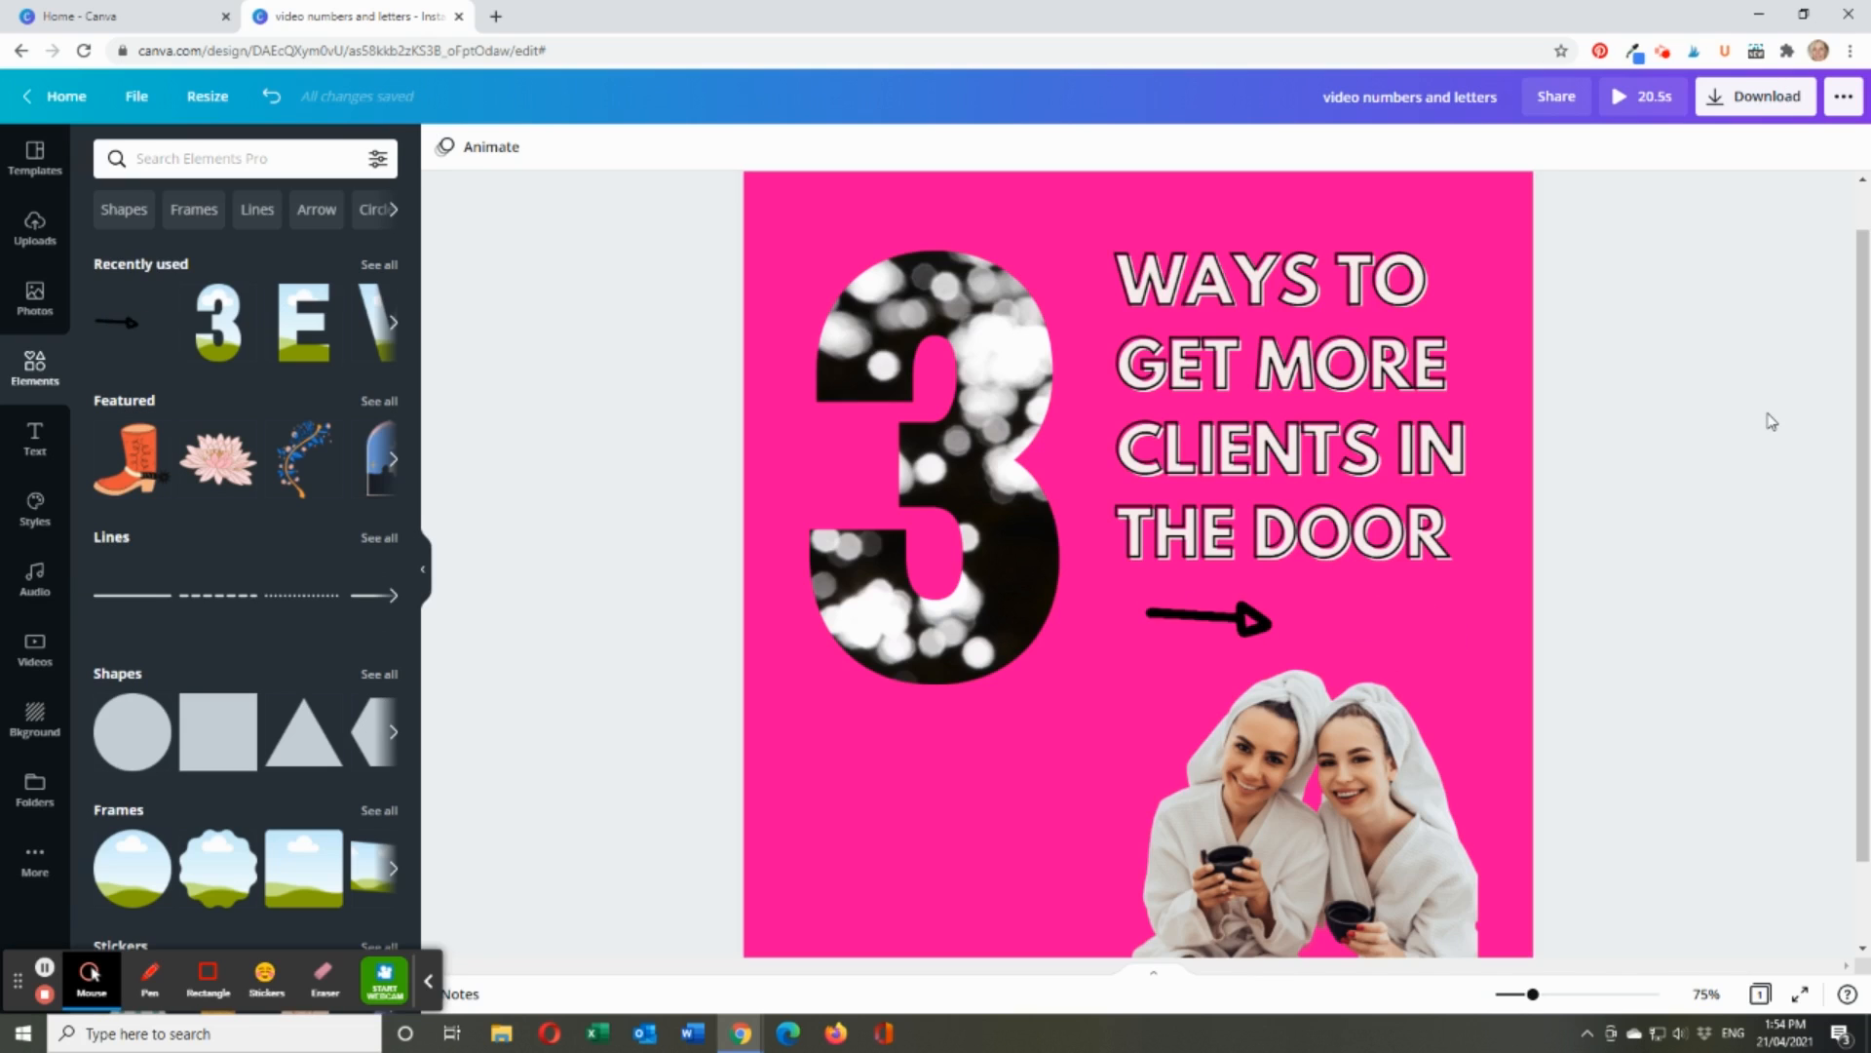
- Preview the animated "3 ways to get more clients in the door" design and return to the editor
{"action": "left_click", "coordinate": [1618, 100]}
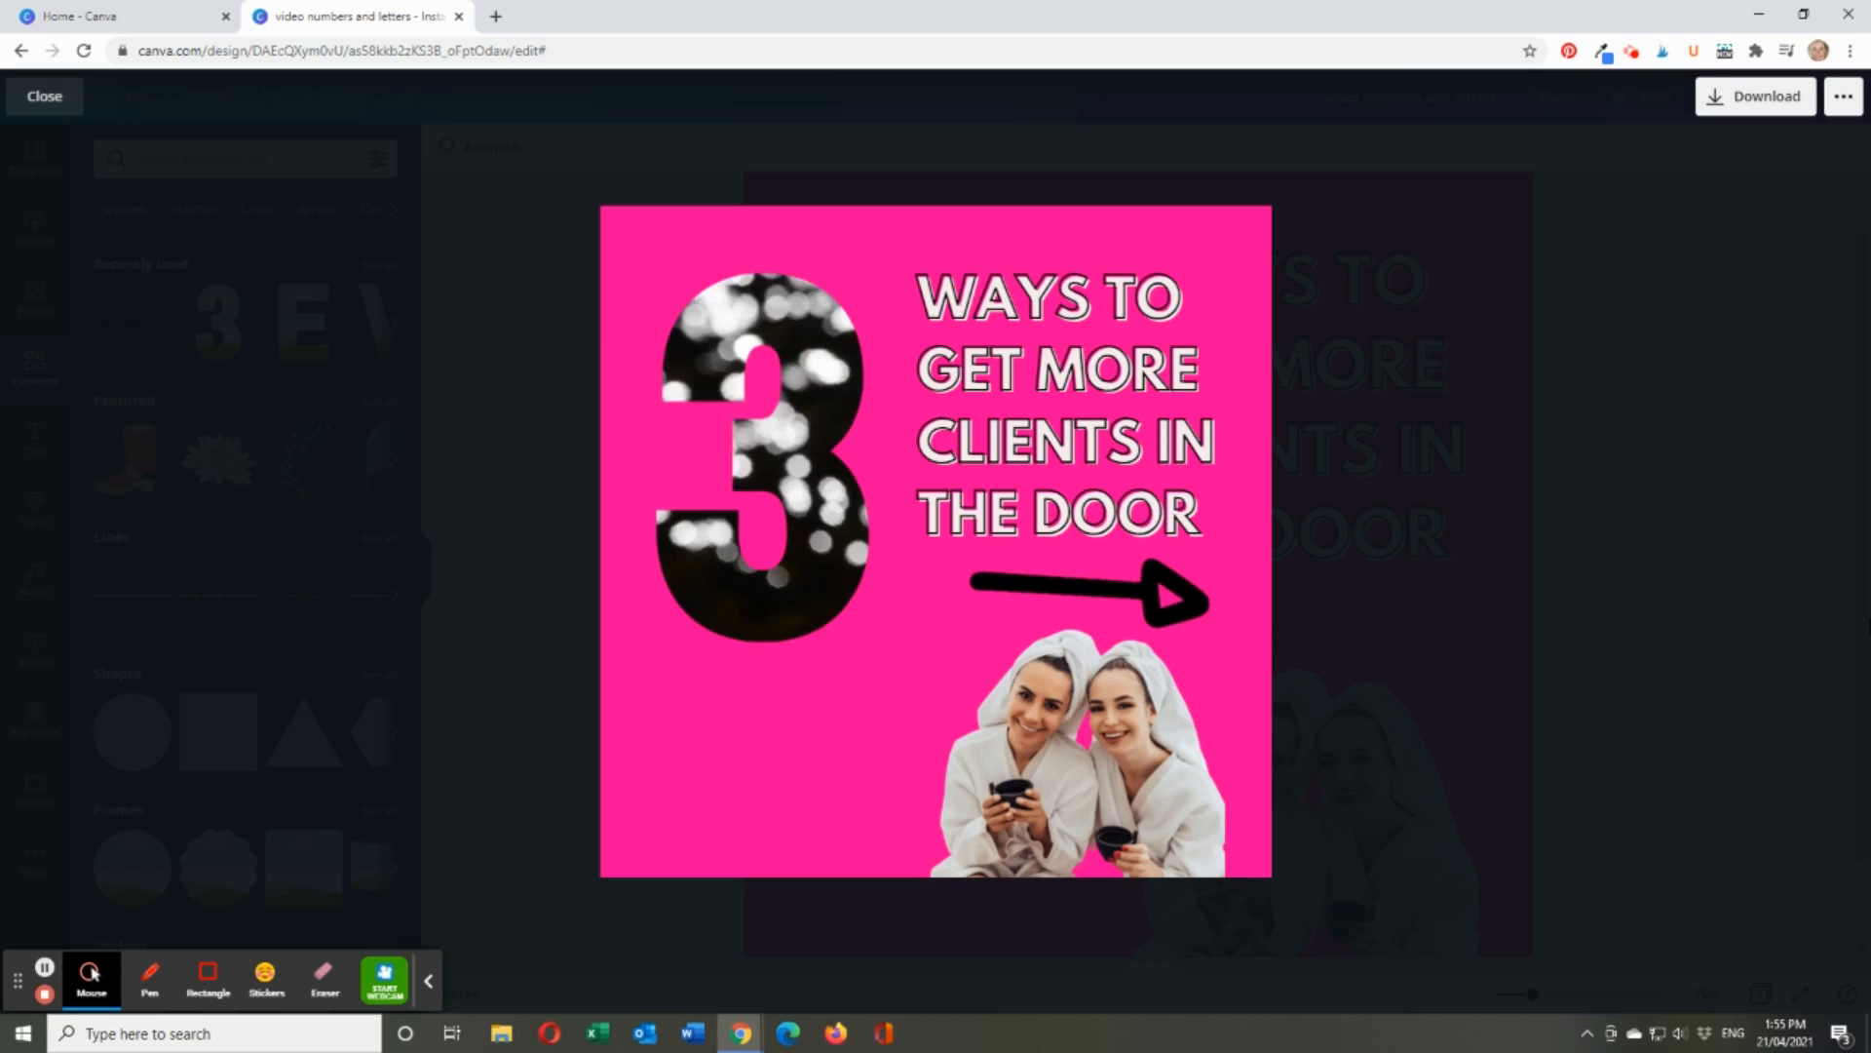
{"action": "left_click", "coordinate": [44, 95]}
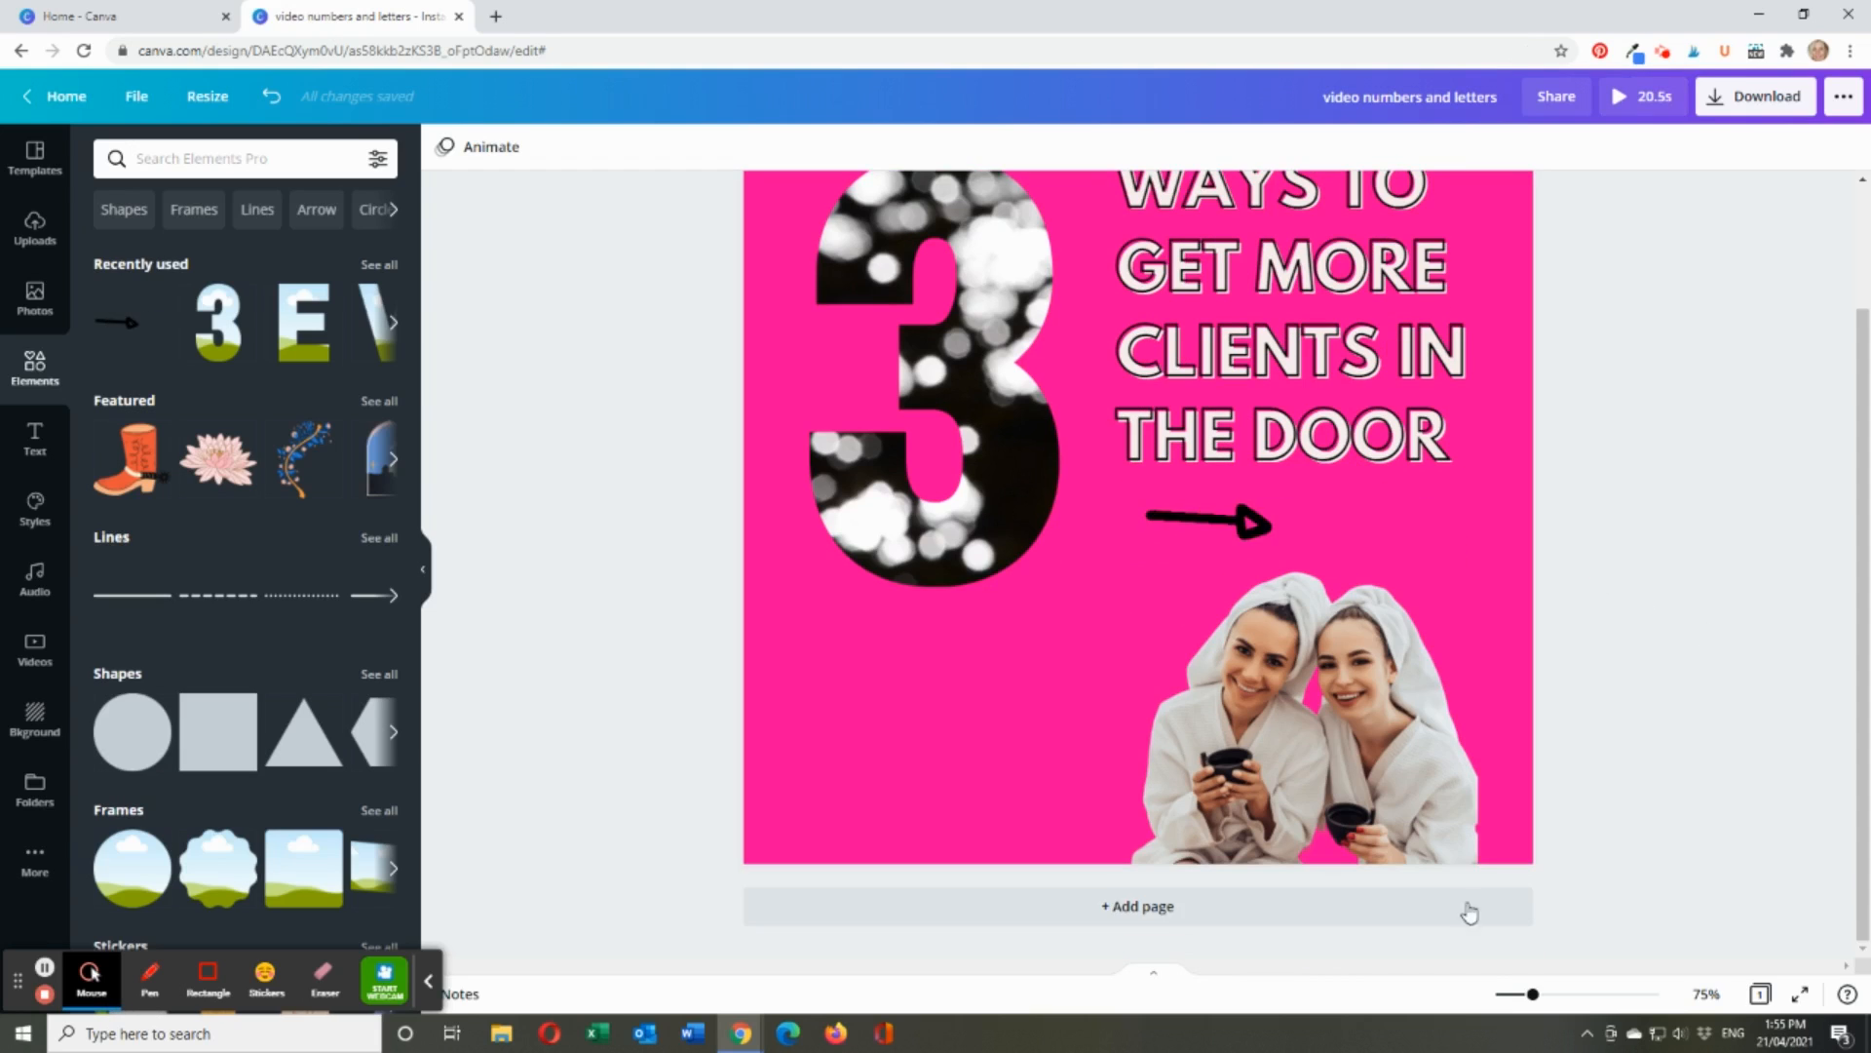
- Add a second page to the design and remove its pink background
{"action": "left_click", "coordinate": [1427, 911]}
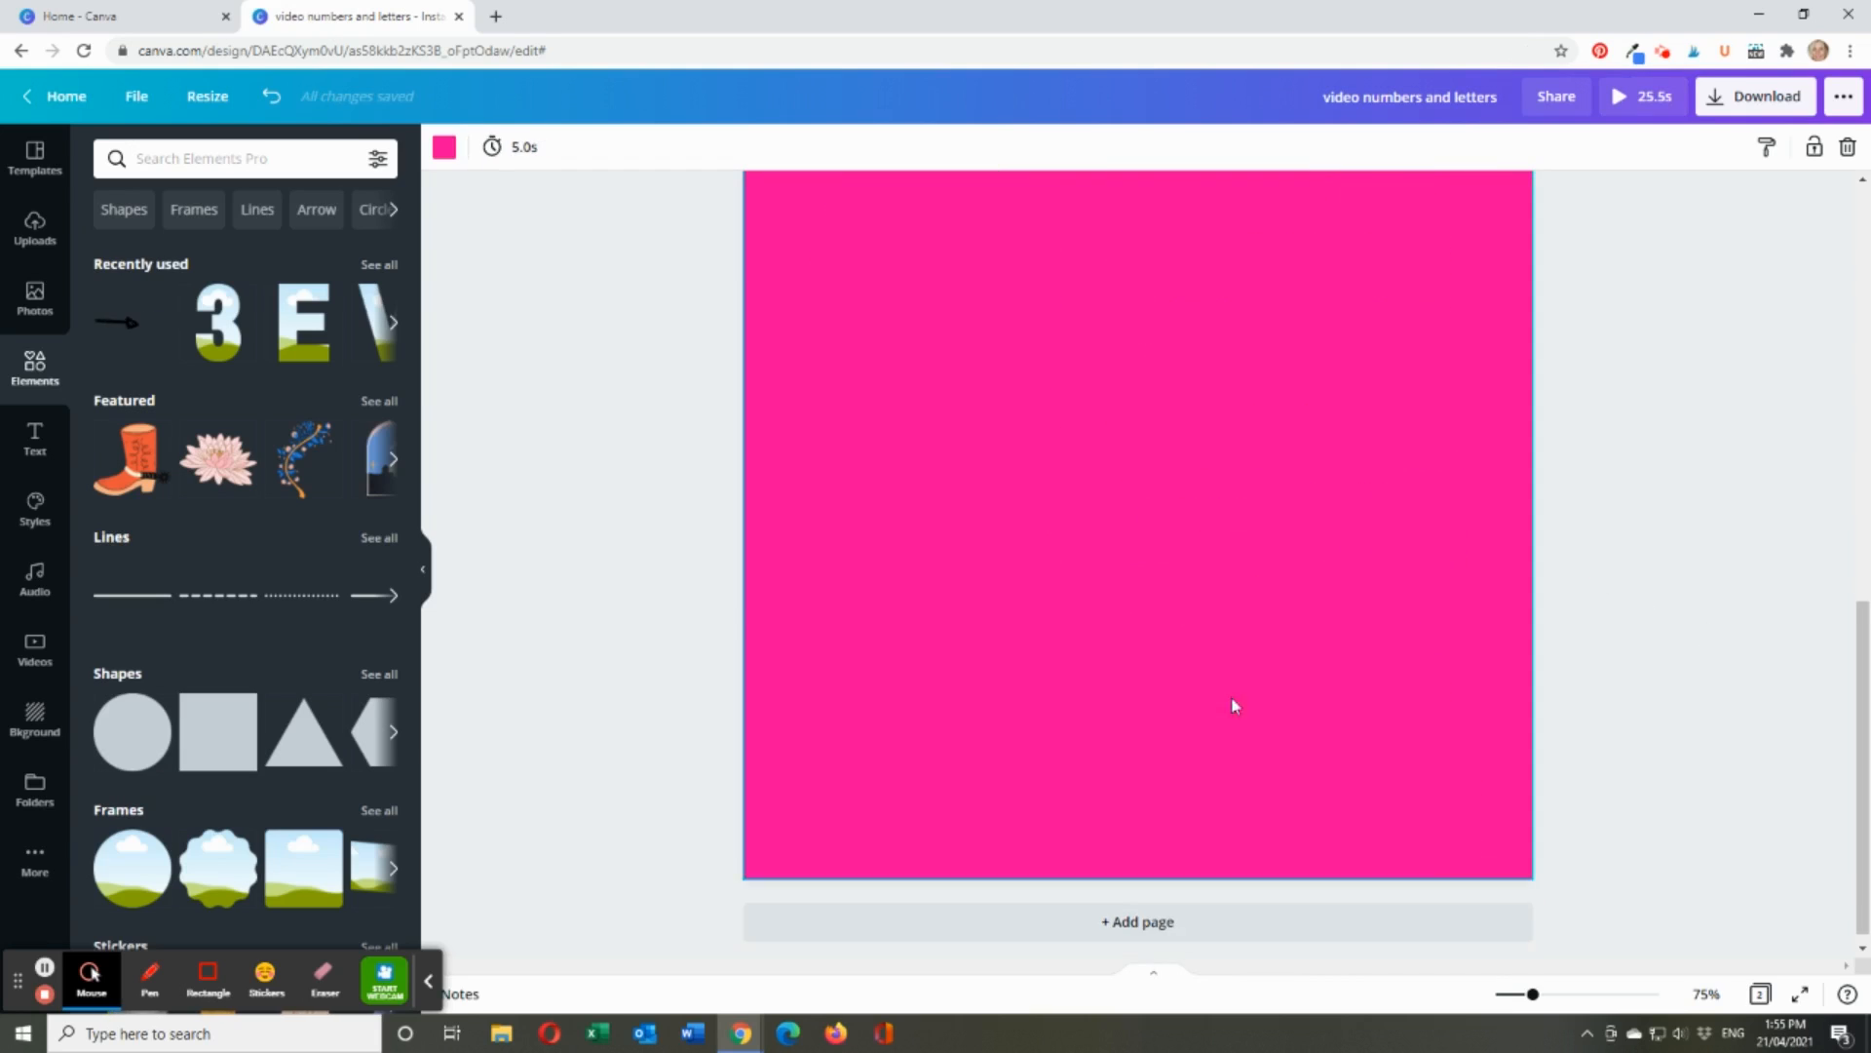
{"action": "left_click", "coordinate": [1130, 595]}
{"action": "key", "text": "Delete"}
{"action": "scroll", "coordinate": [1694, 648], "scroll_direction": "up", "scroll_amount": 2}
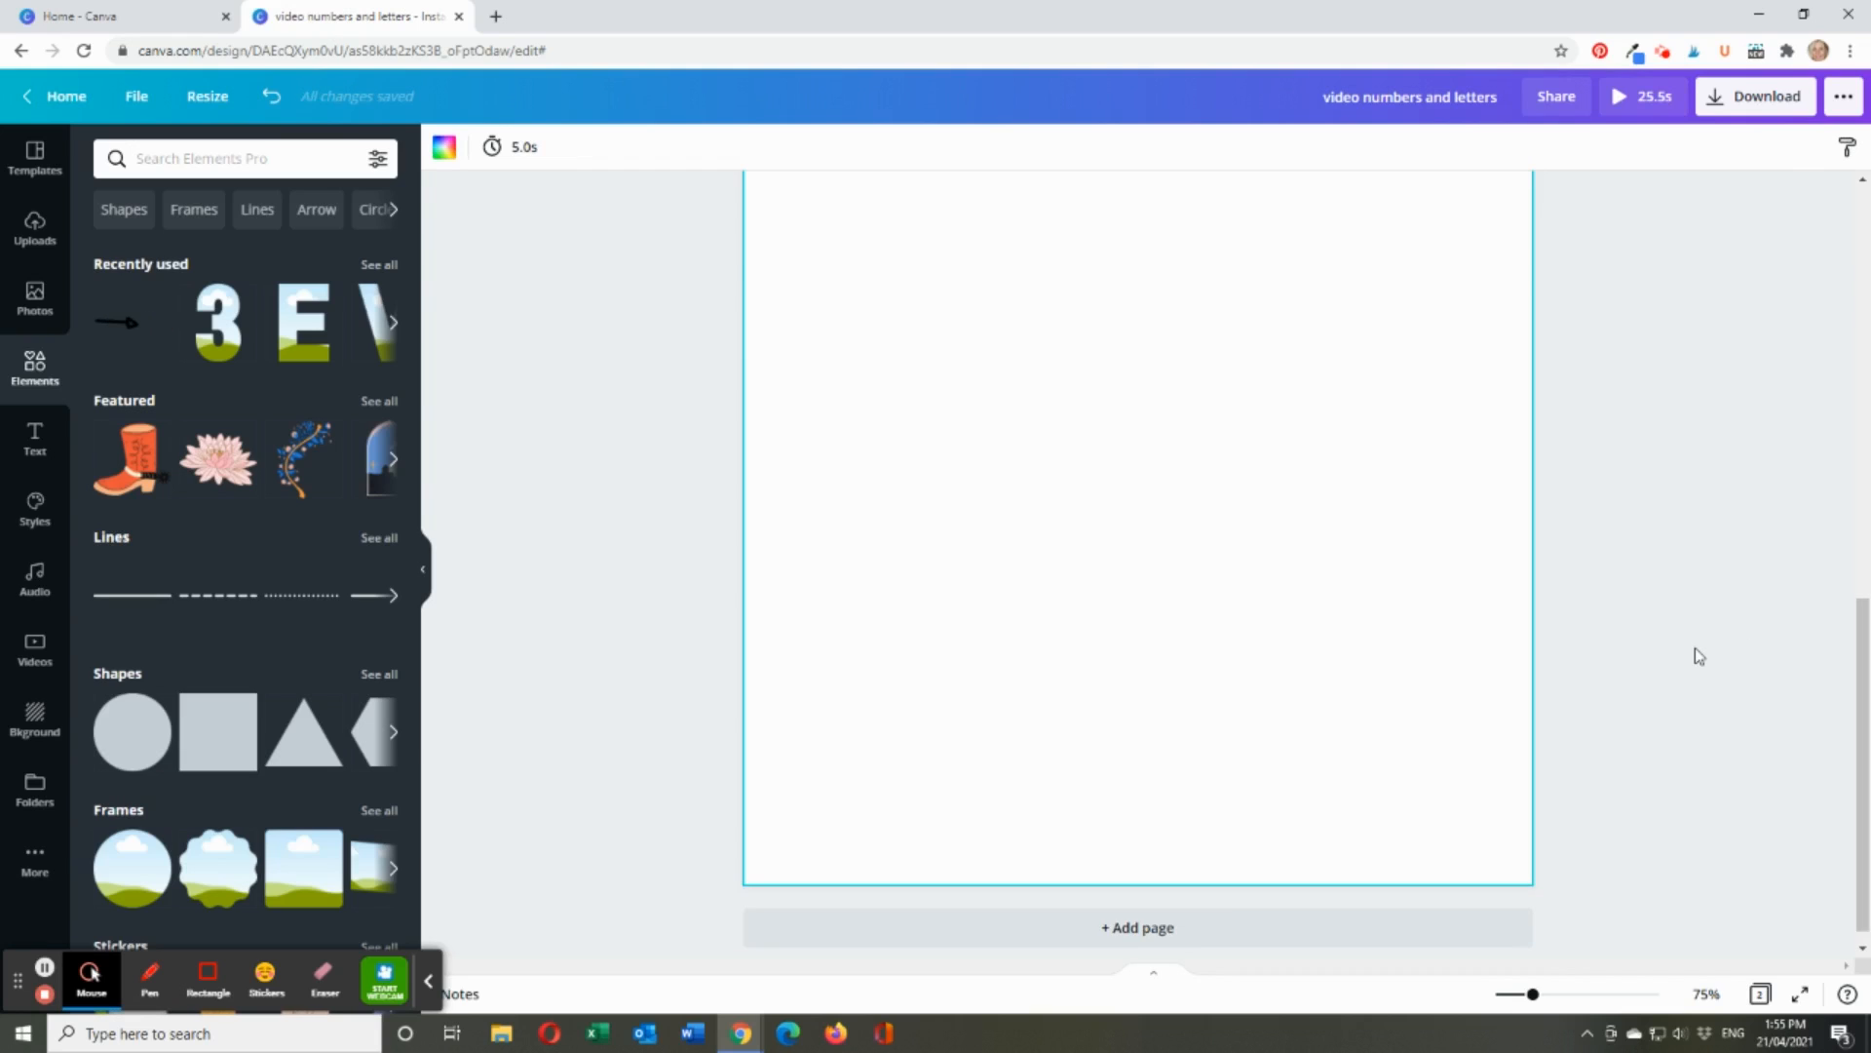
{"action": "scroll", "coordinate": [1696, 677], "scroll_direction": "down", "scroll_amount": 1}
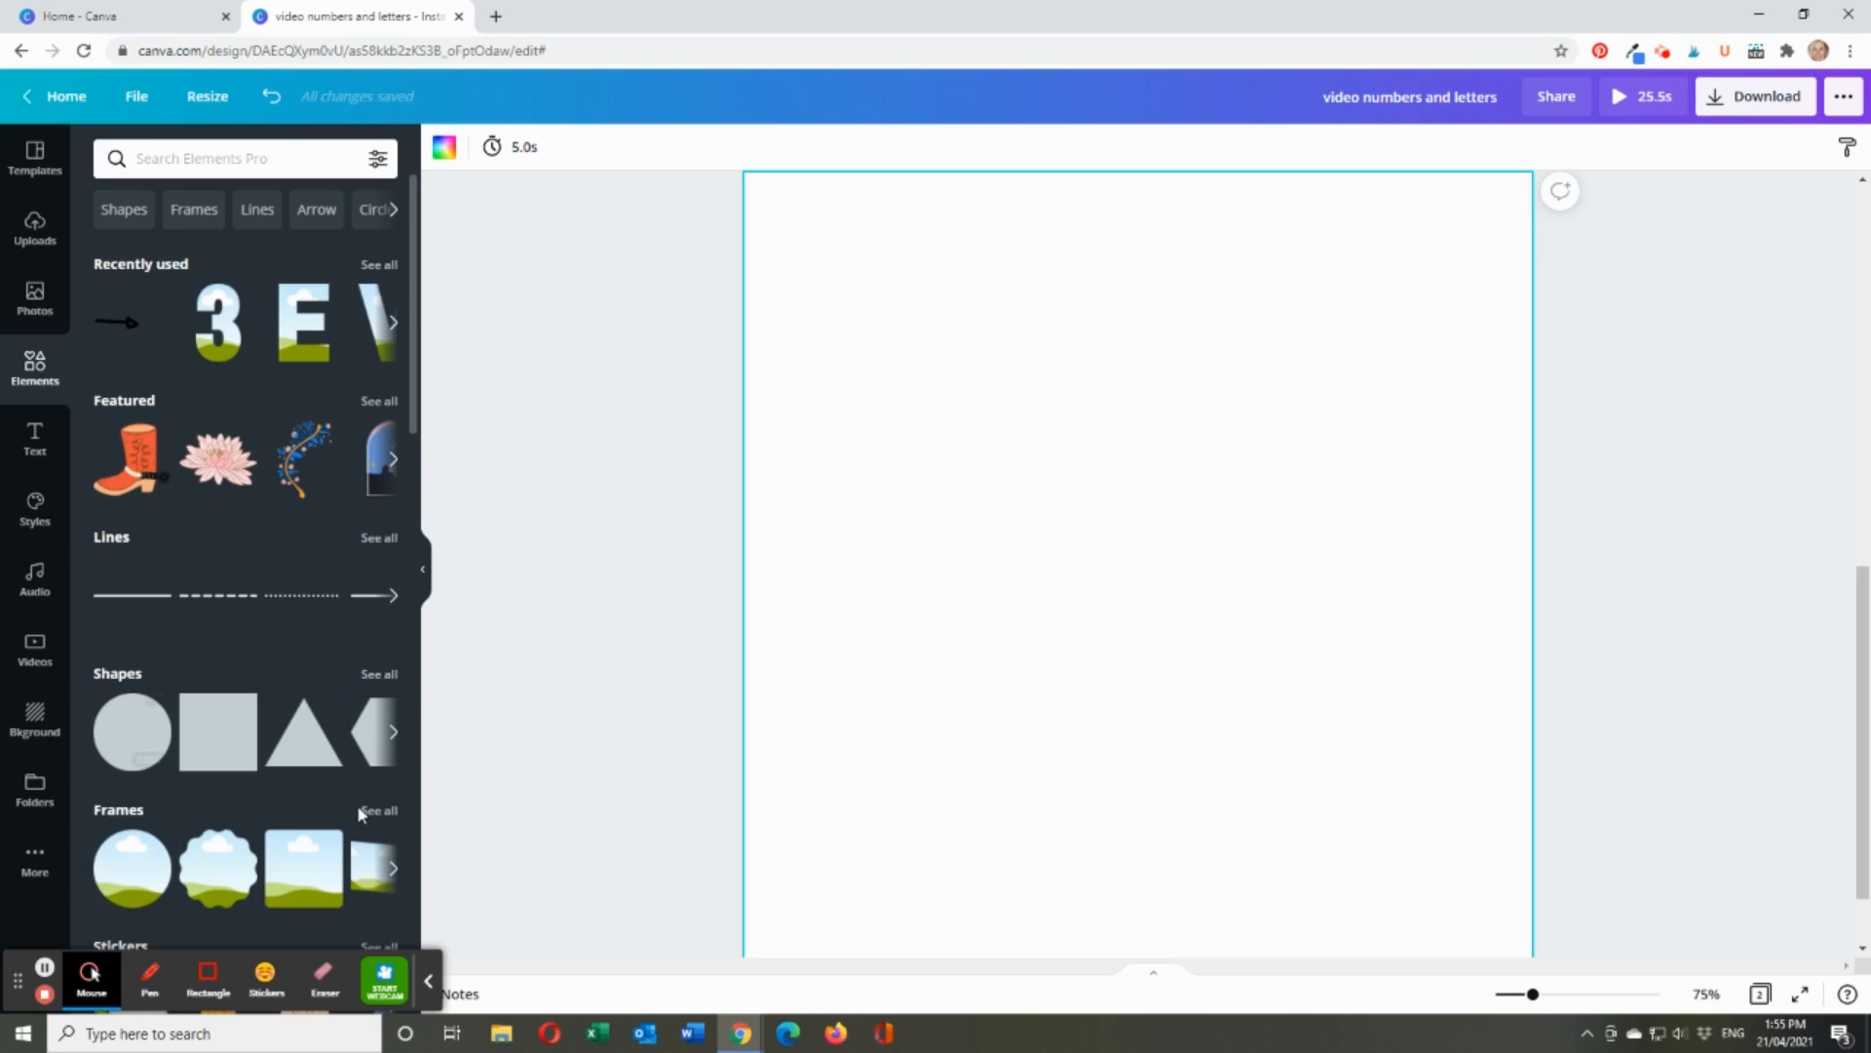
- Insert the letter frames L, O, V and E onto the blank page
{"action": "left_click", "coordinate": [385, 813]}
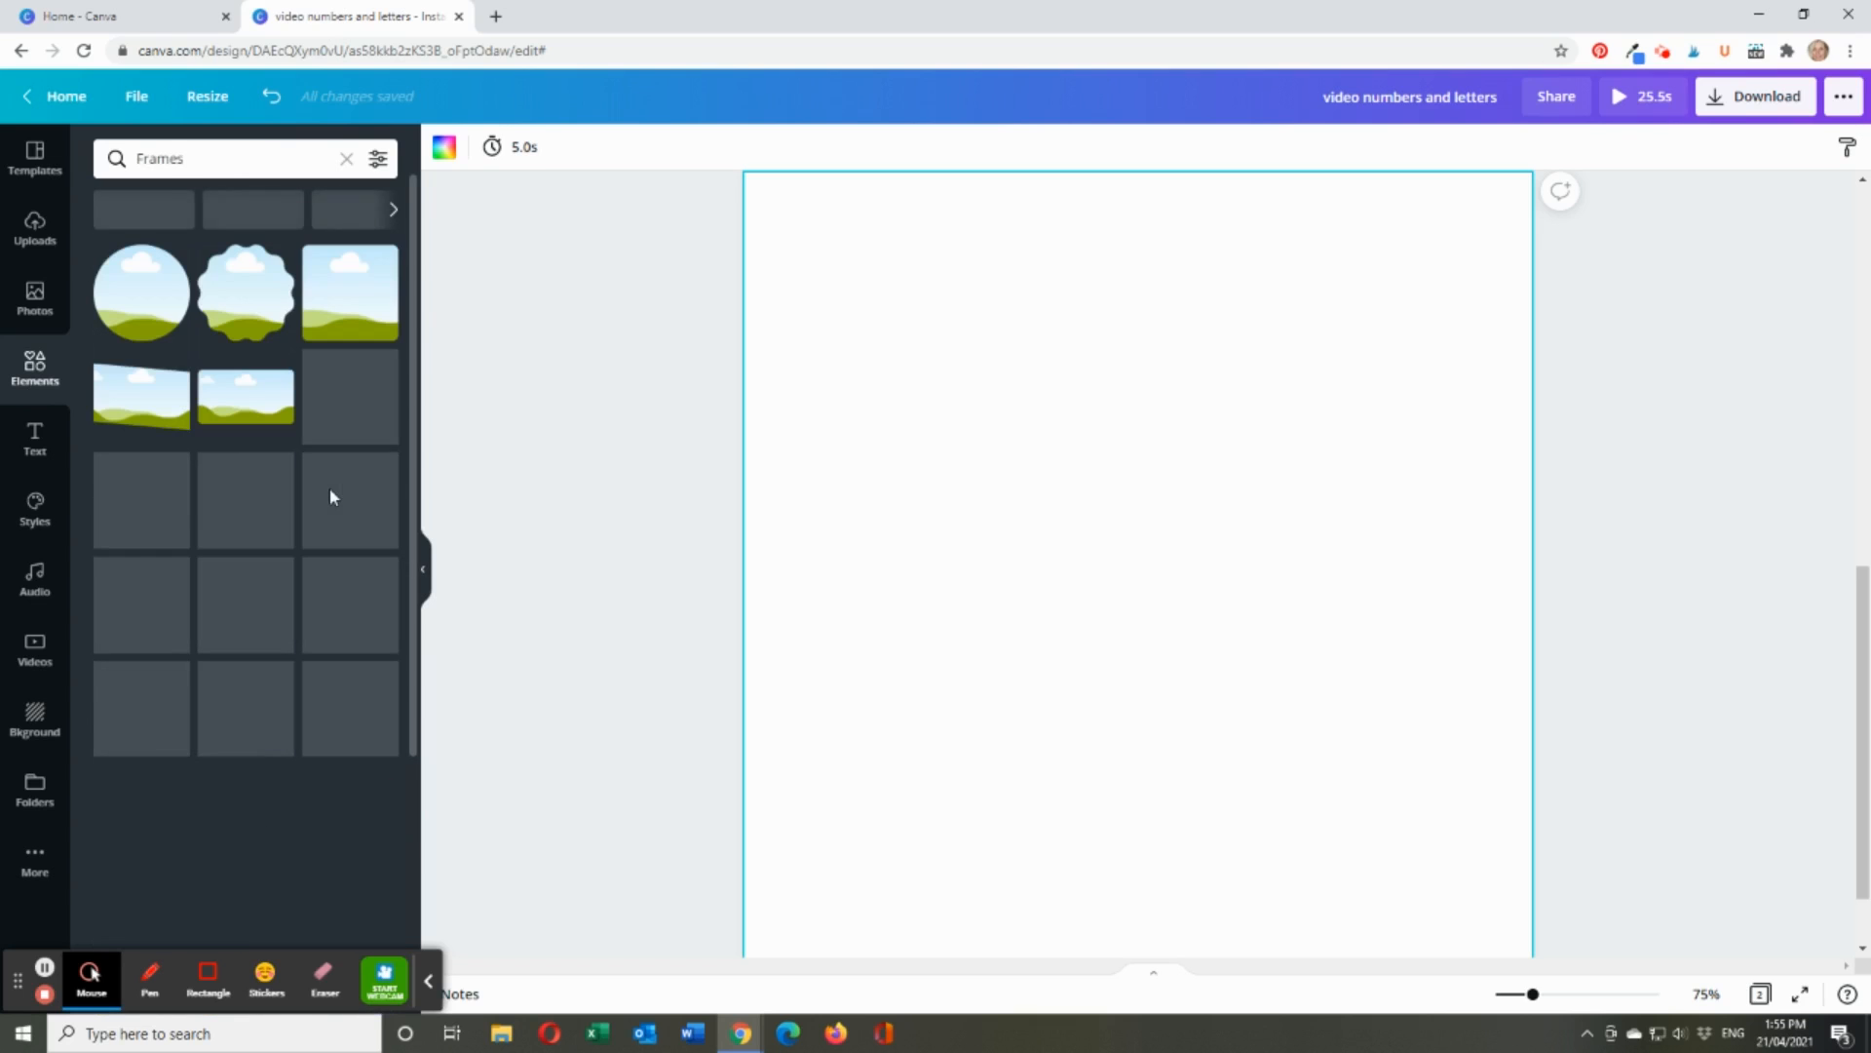
{"action": "scroll", "coordinate": [328, 499], "scroll_direction": "down", "scroll_amount": 10}
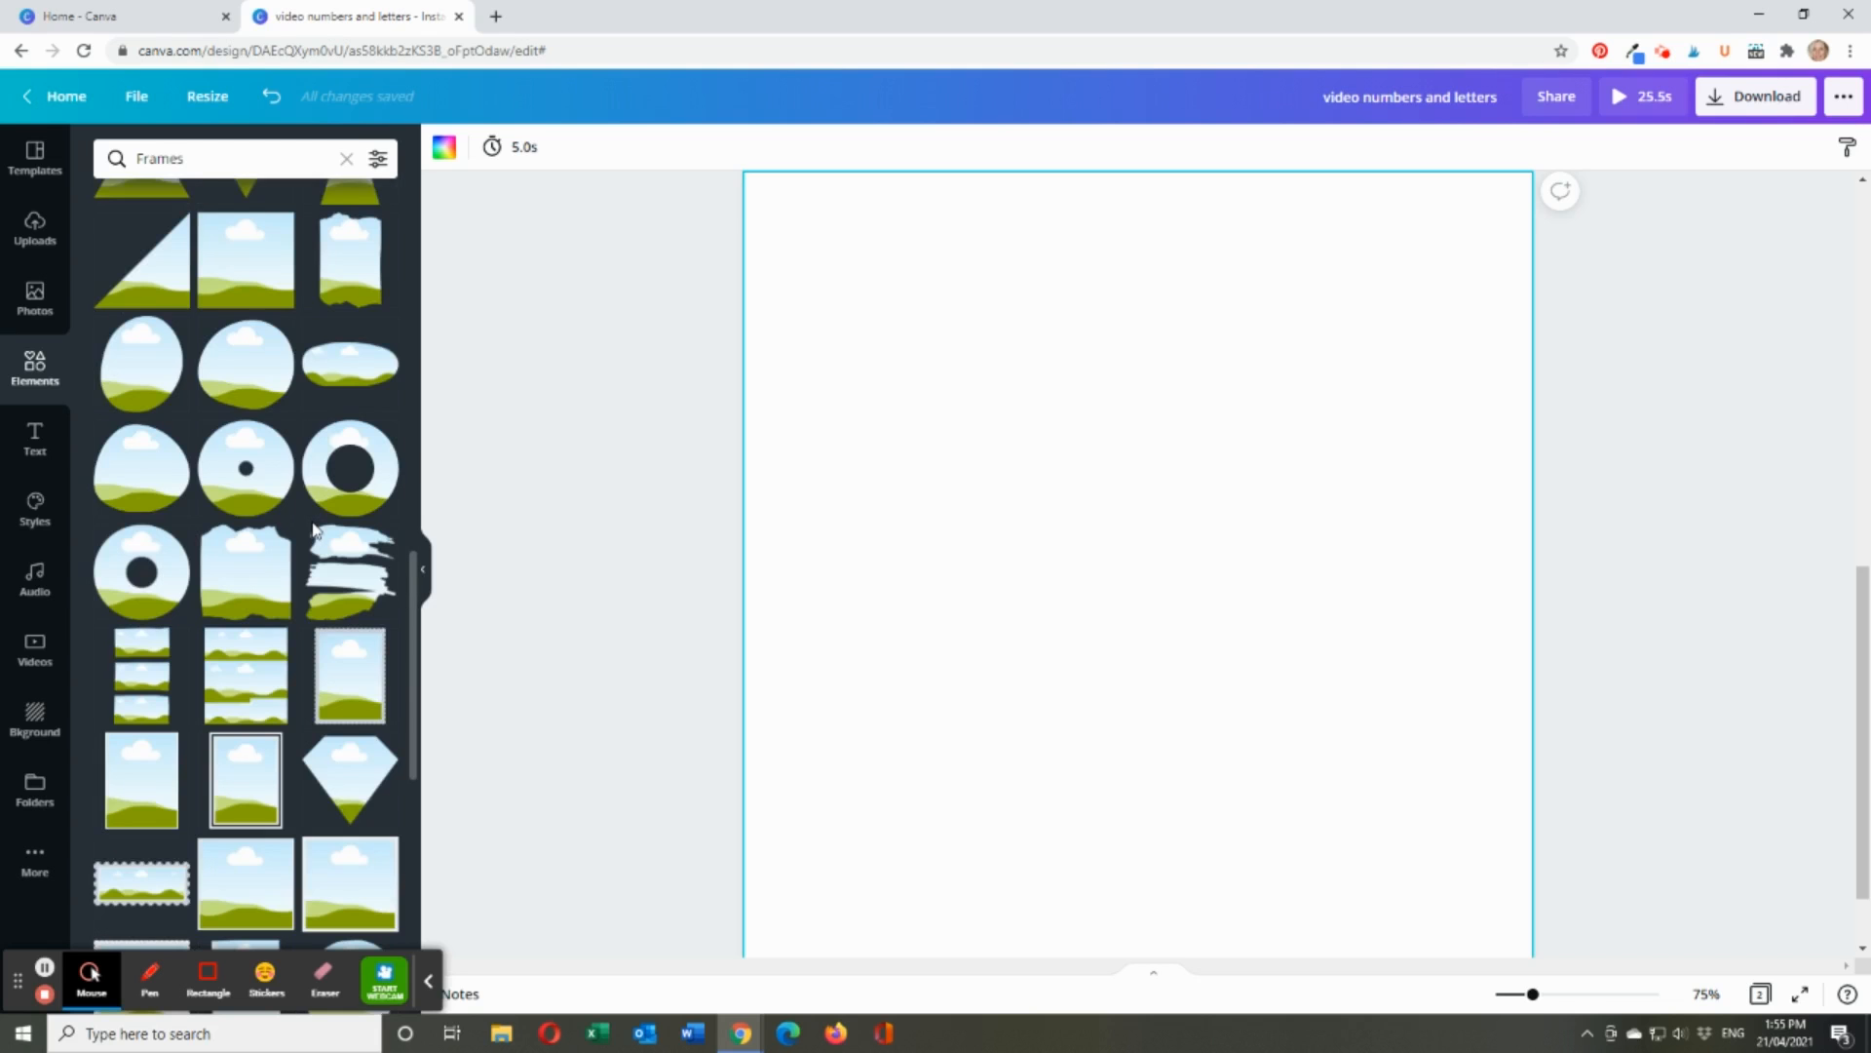
{"action": "scroll", "coordinate": [295, 535], "scroll_direction": "down", "scroll_amount": 10}
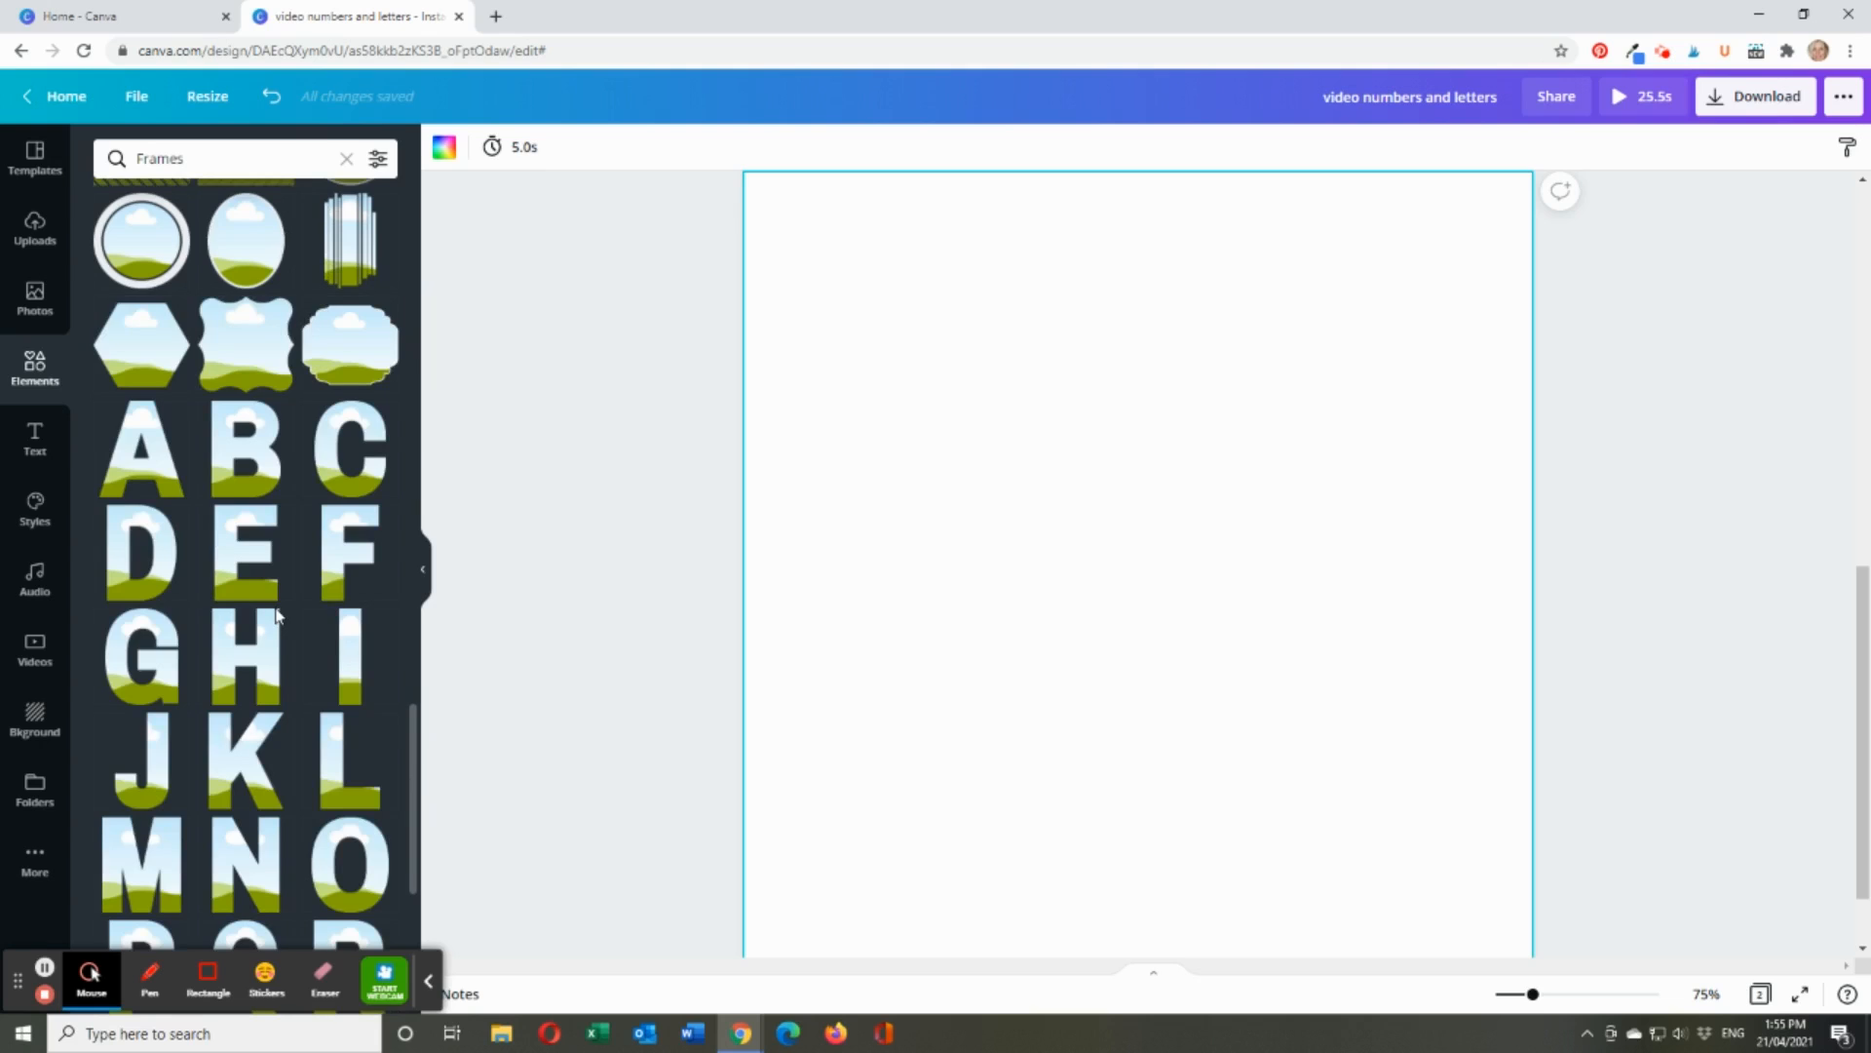
{"action": "scroll", "coordinate": [278, 614], "scroll_direction": "down", "scroll_amount": 1}
{"action": "scroll", "coordinate": [259, 673], "scroll_direction": "down", "scroll_amount": 1}
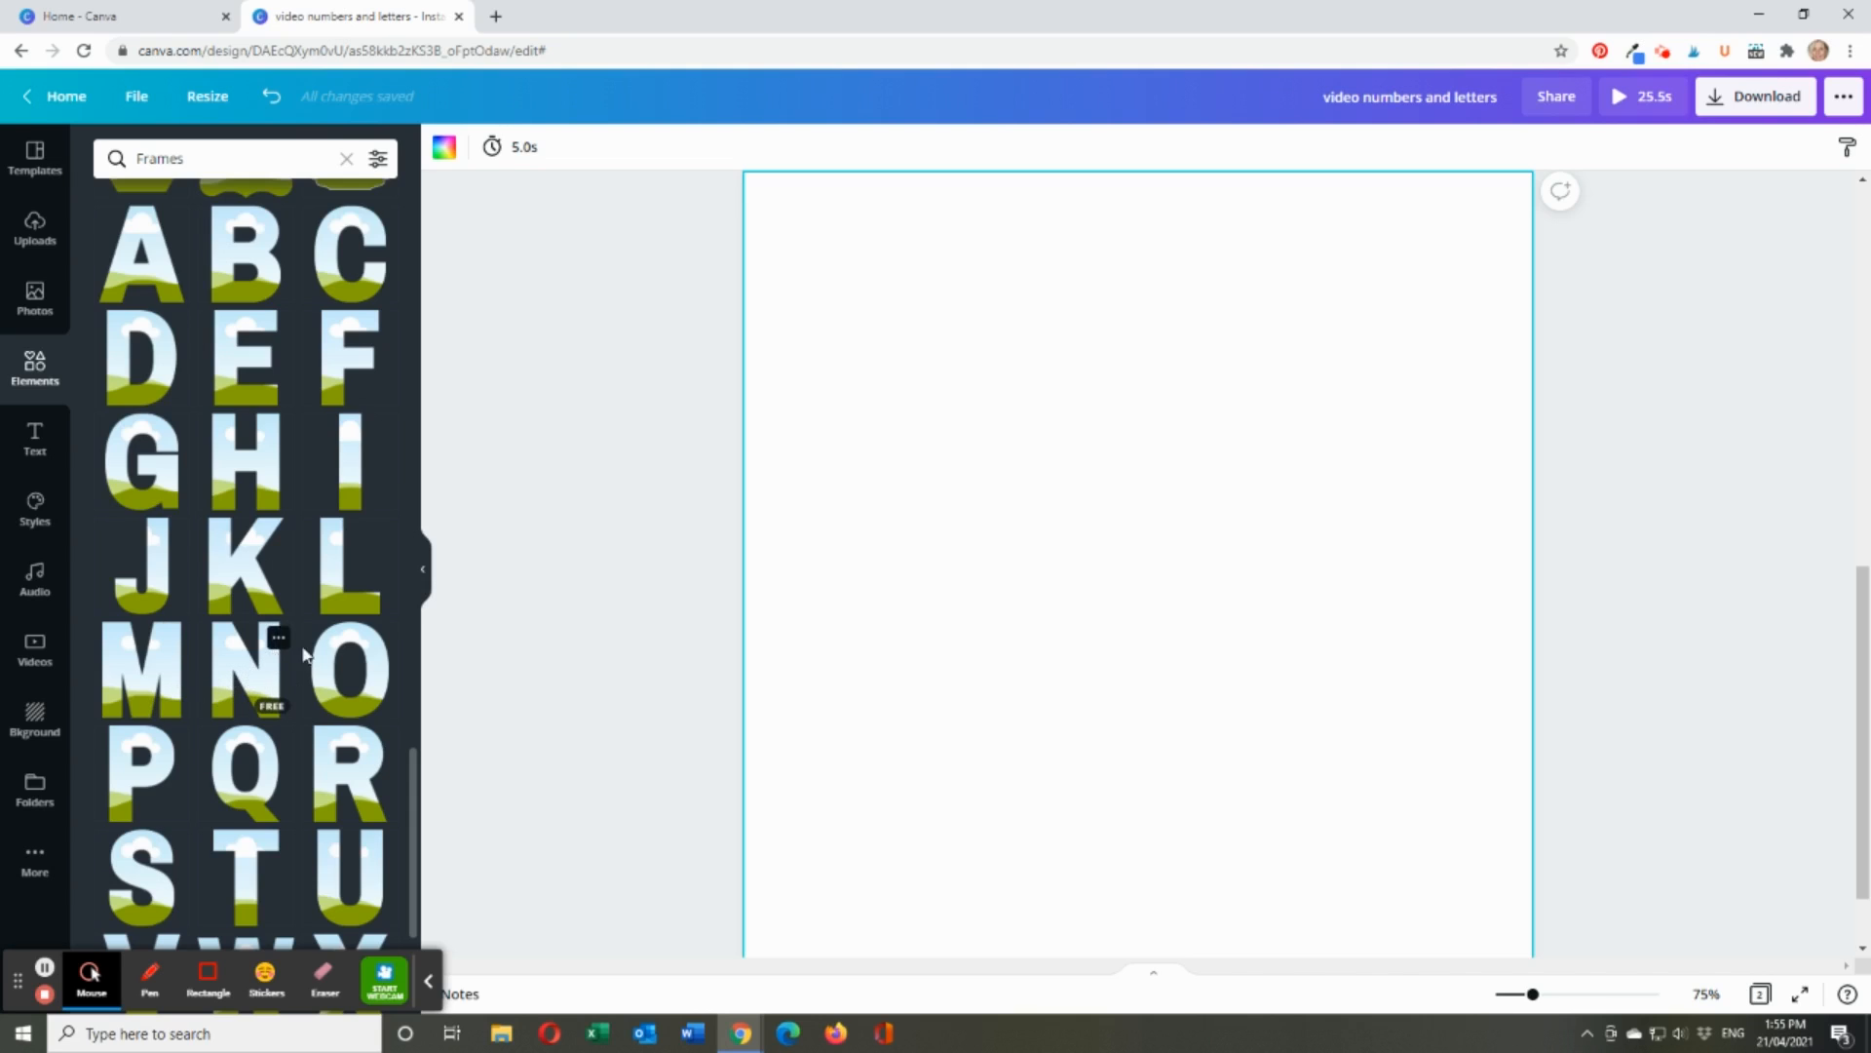
{"action": "left_click", "coordinate": [361, 679]}
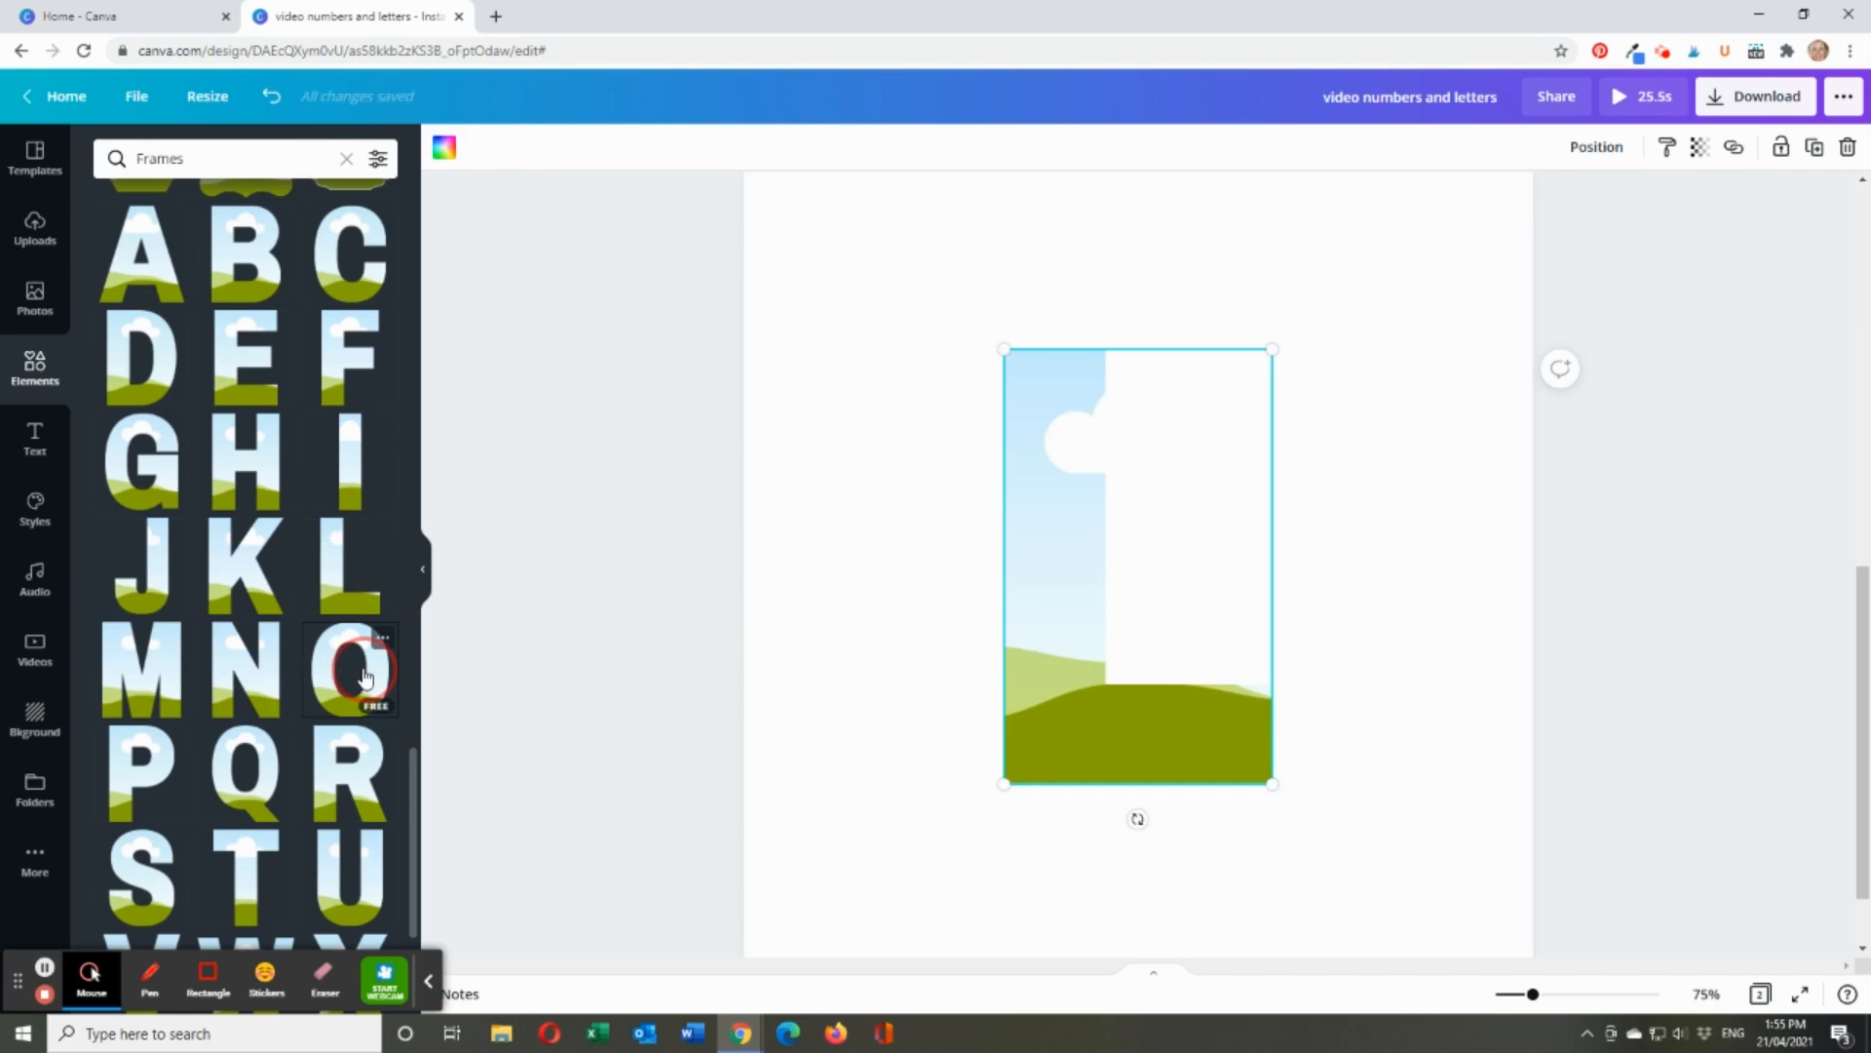
{"action": "scroll", "coordinate": [226, 831], "scroll_direction": "down", "scroll_amount": 2}
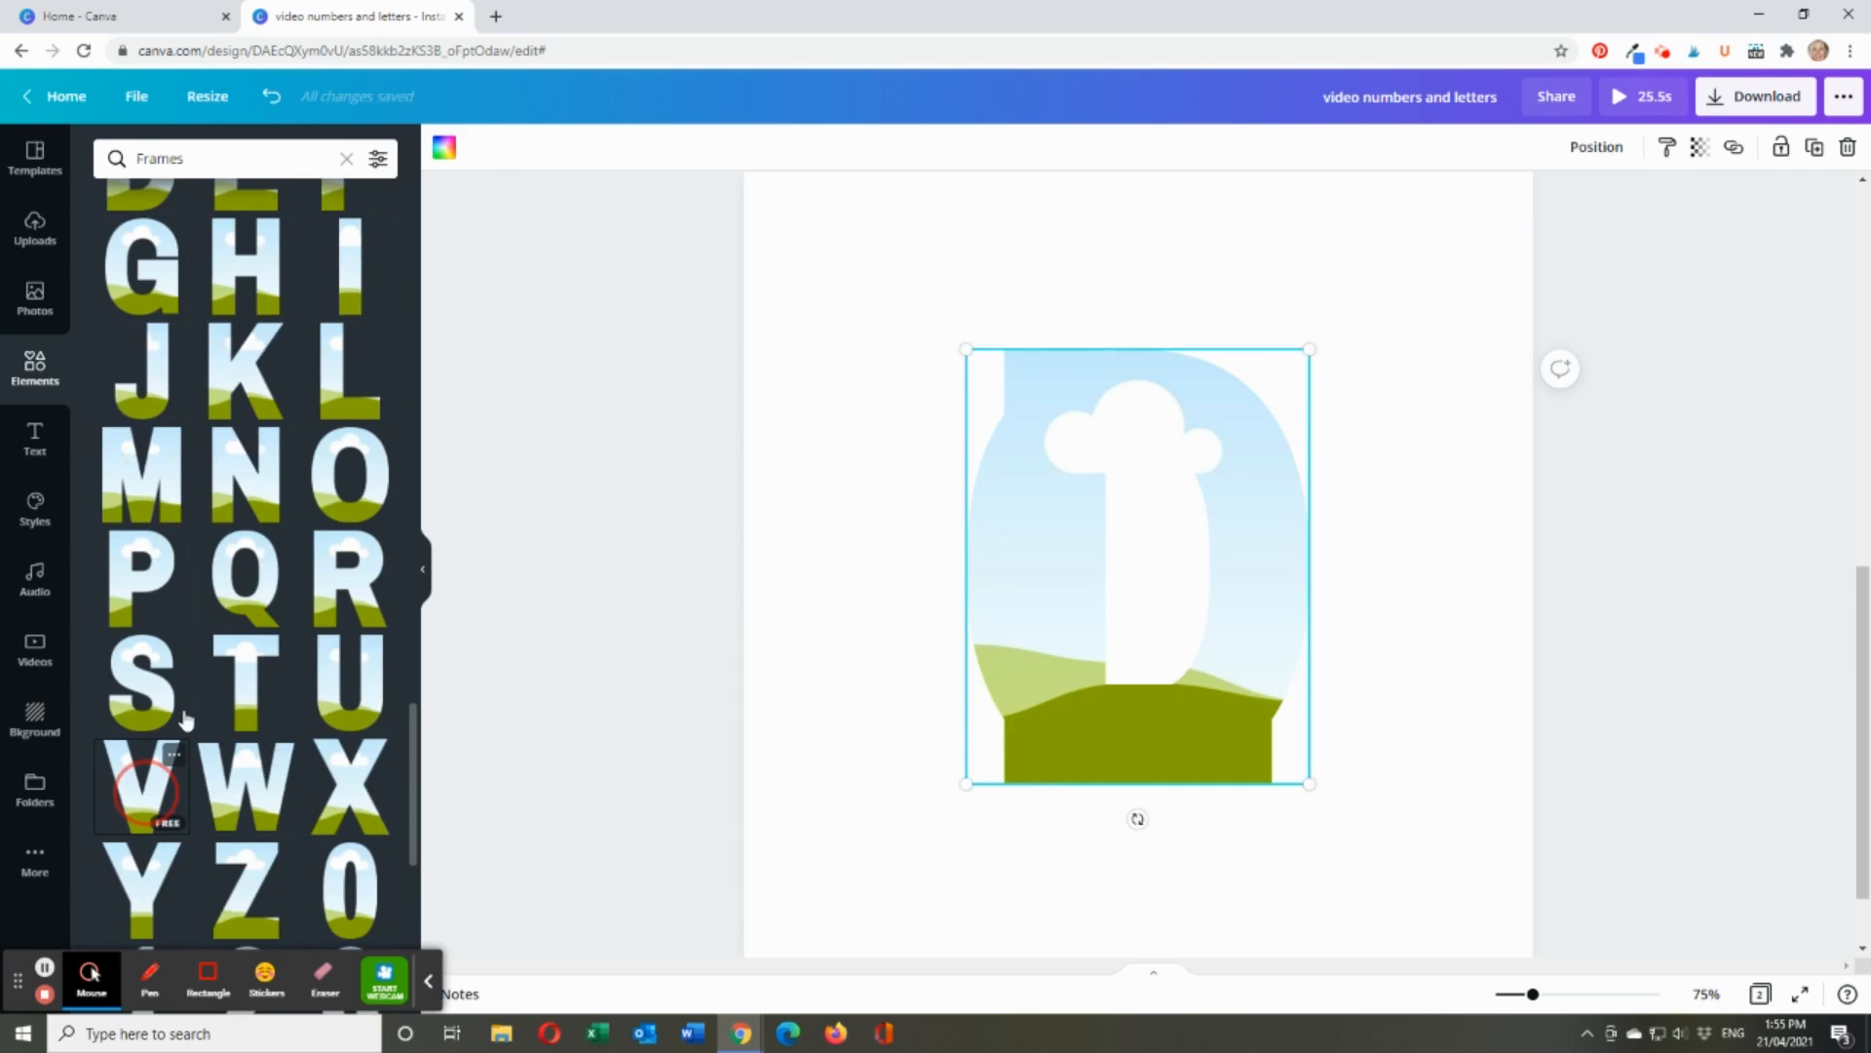
{"action": "scroll", "coordinate": [263, 399], "scroll_direction": "up", "scroll_amount": 2}
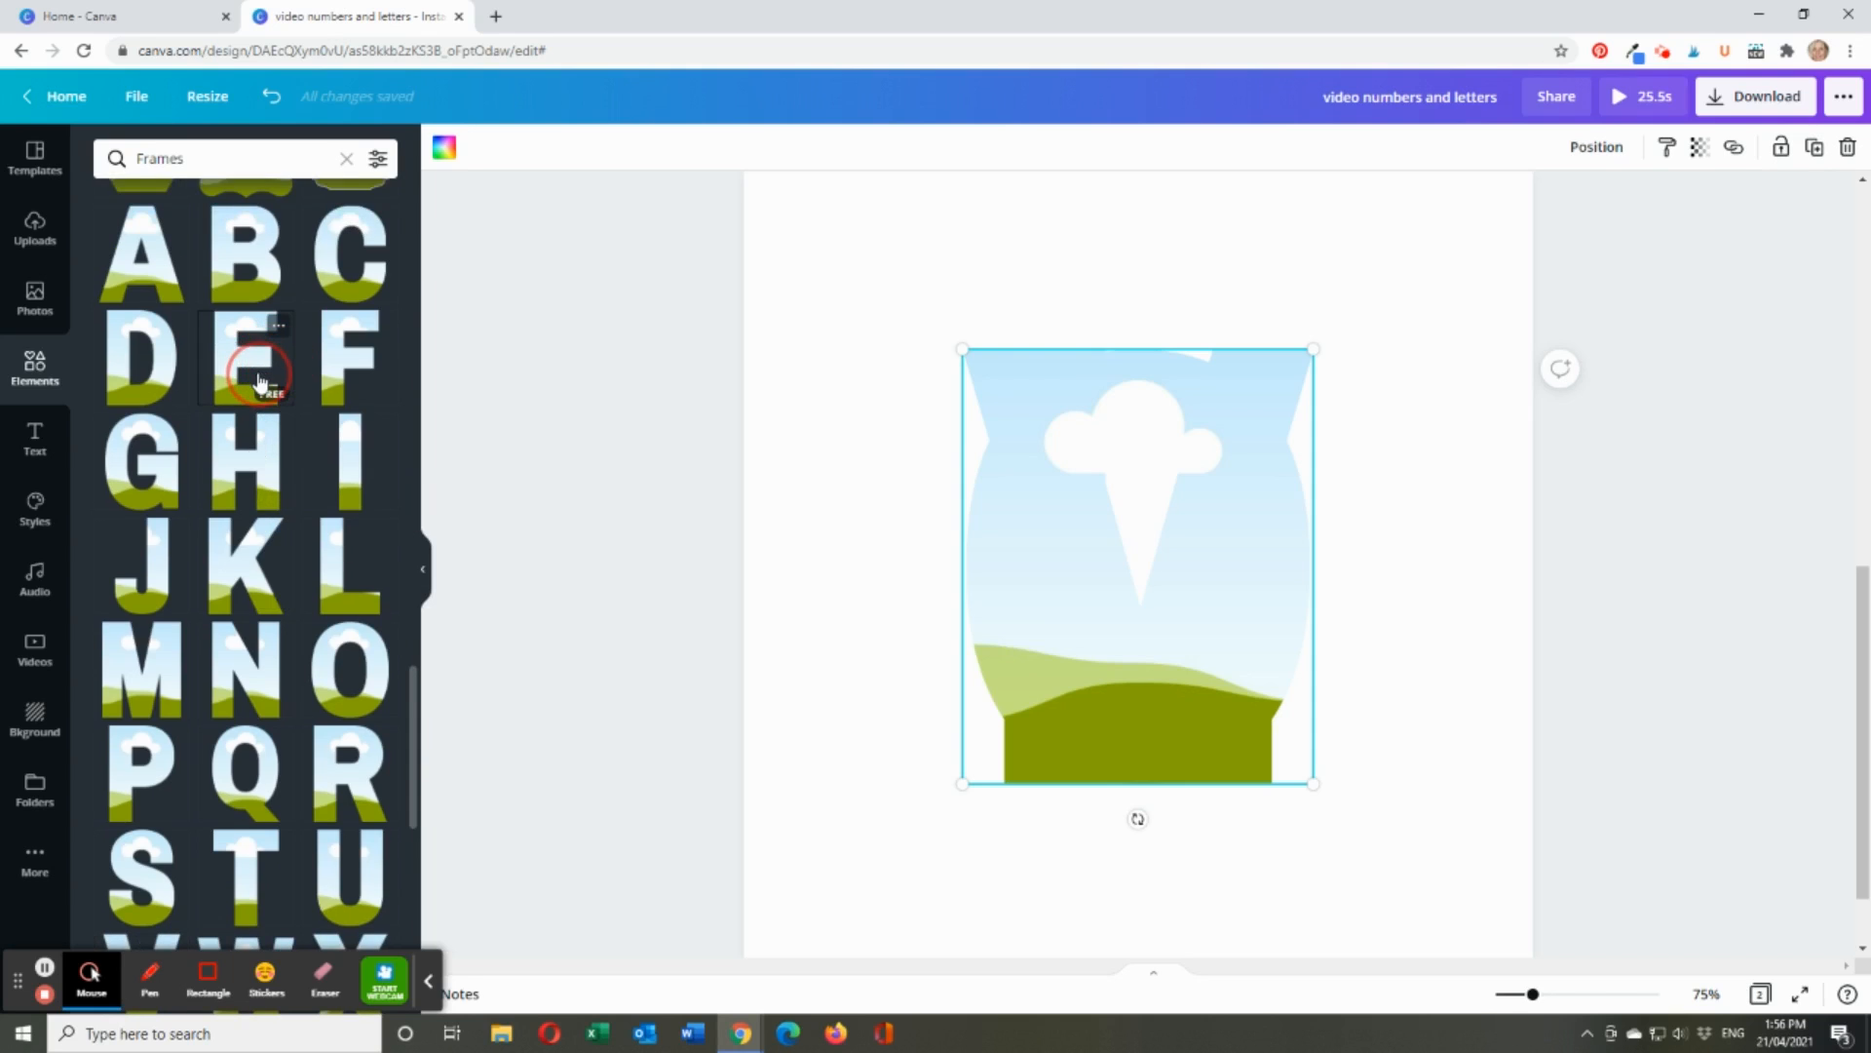
{"action": "mouse_move", "coordinate": [1228, 704]}
{"action": "left_mouse_down"}
{"action": "mouse_move", "coordinate": [1429, 682]}
{"action": "mouse_move", "coordinate": [1242, 698]}
{"action": "left_mouse_up"}
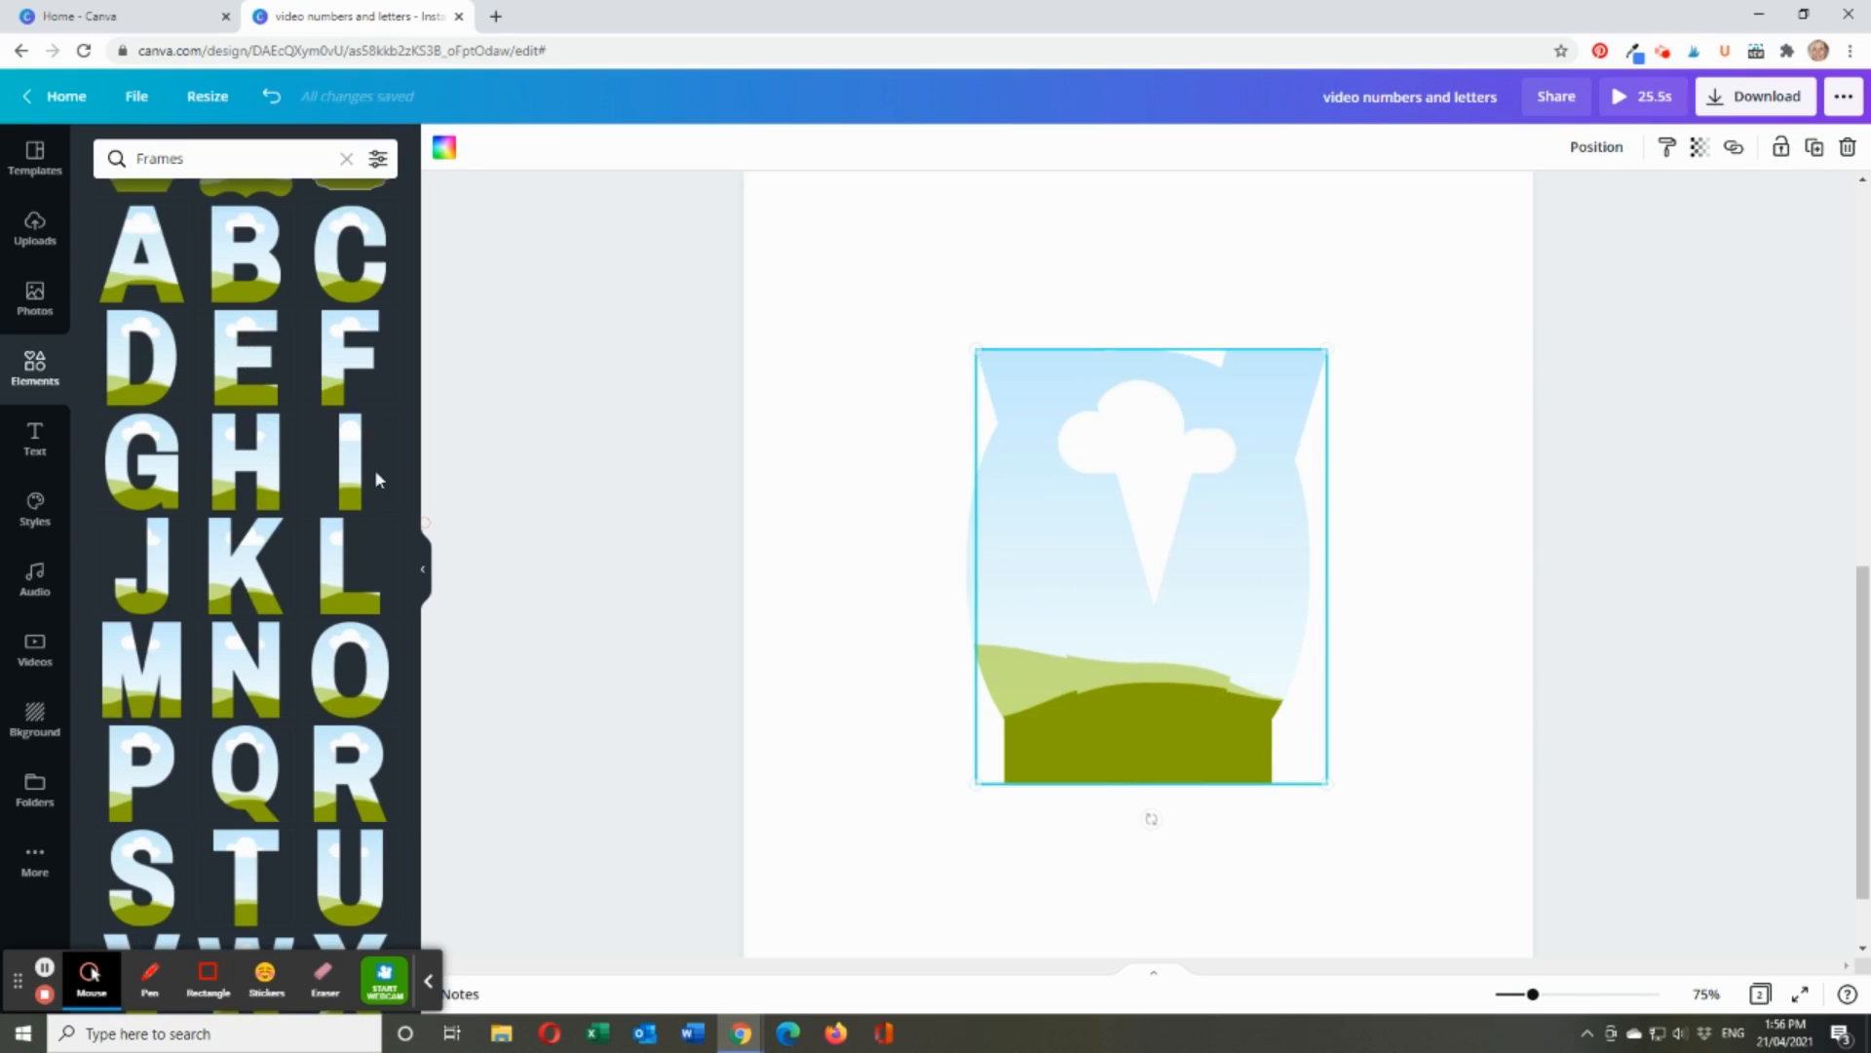
{"action": "left_click", "coordinate": [223, 389]}
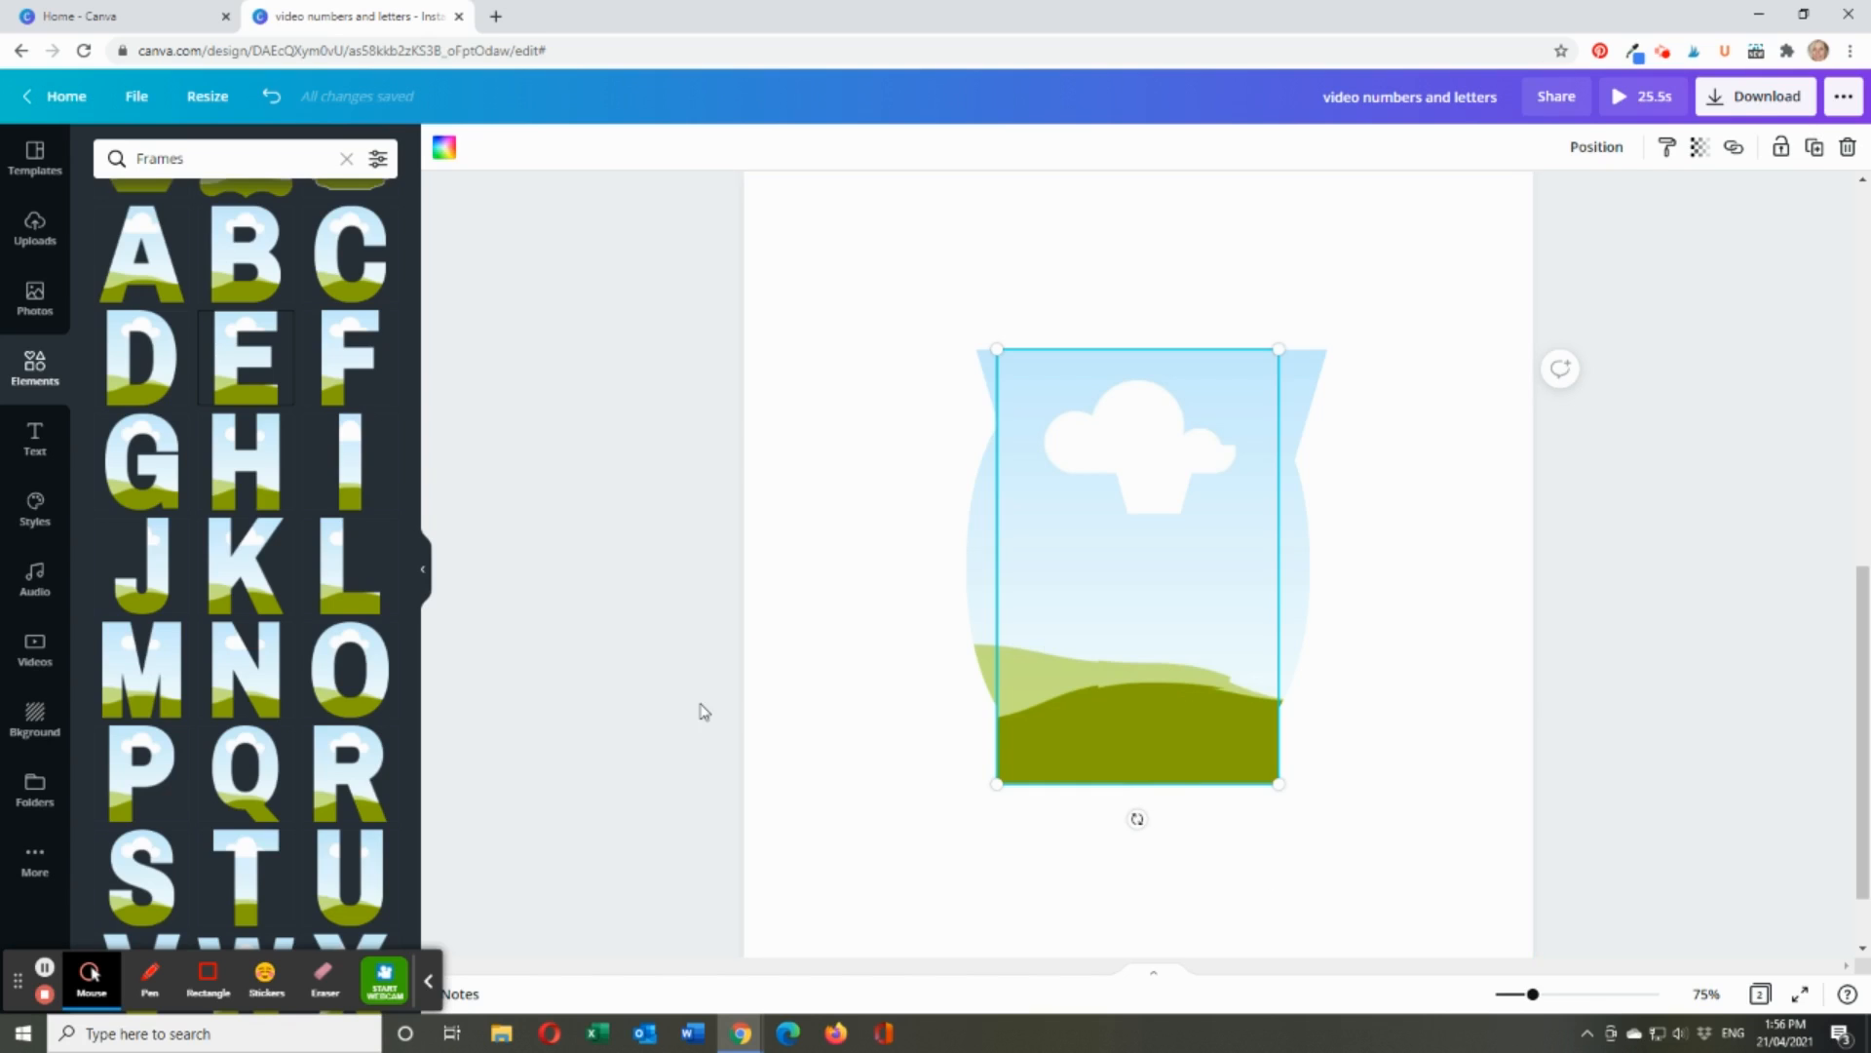
- Shrink the four stacked letter frames together and spread them out in a row to spell LOVE
{"action": "left_click_drag", "start_coordinate": [572, 484], "coordinate": [1357, 573]}
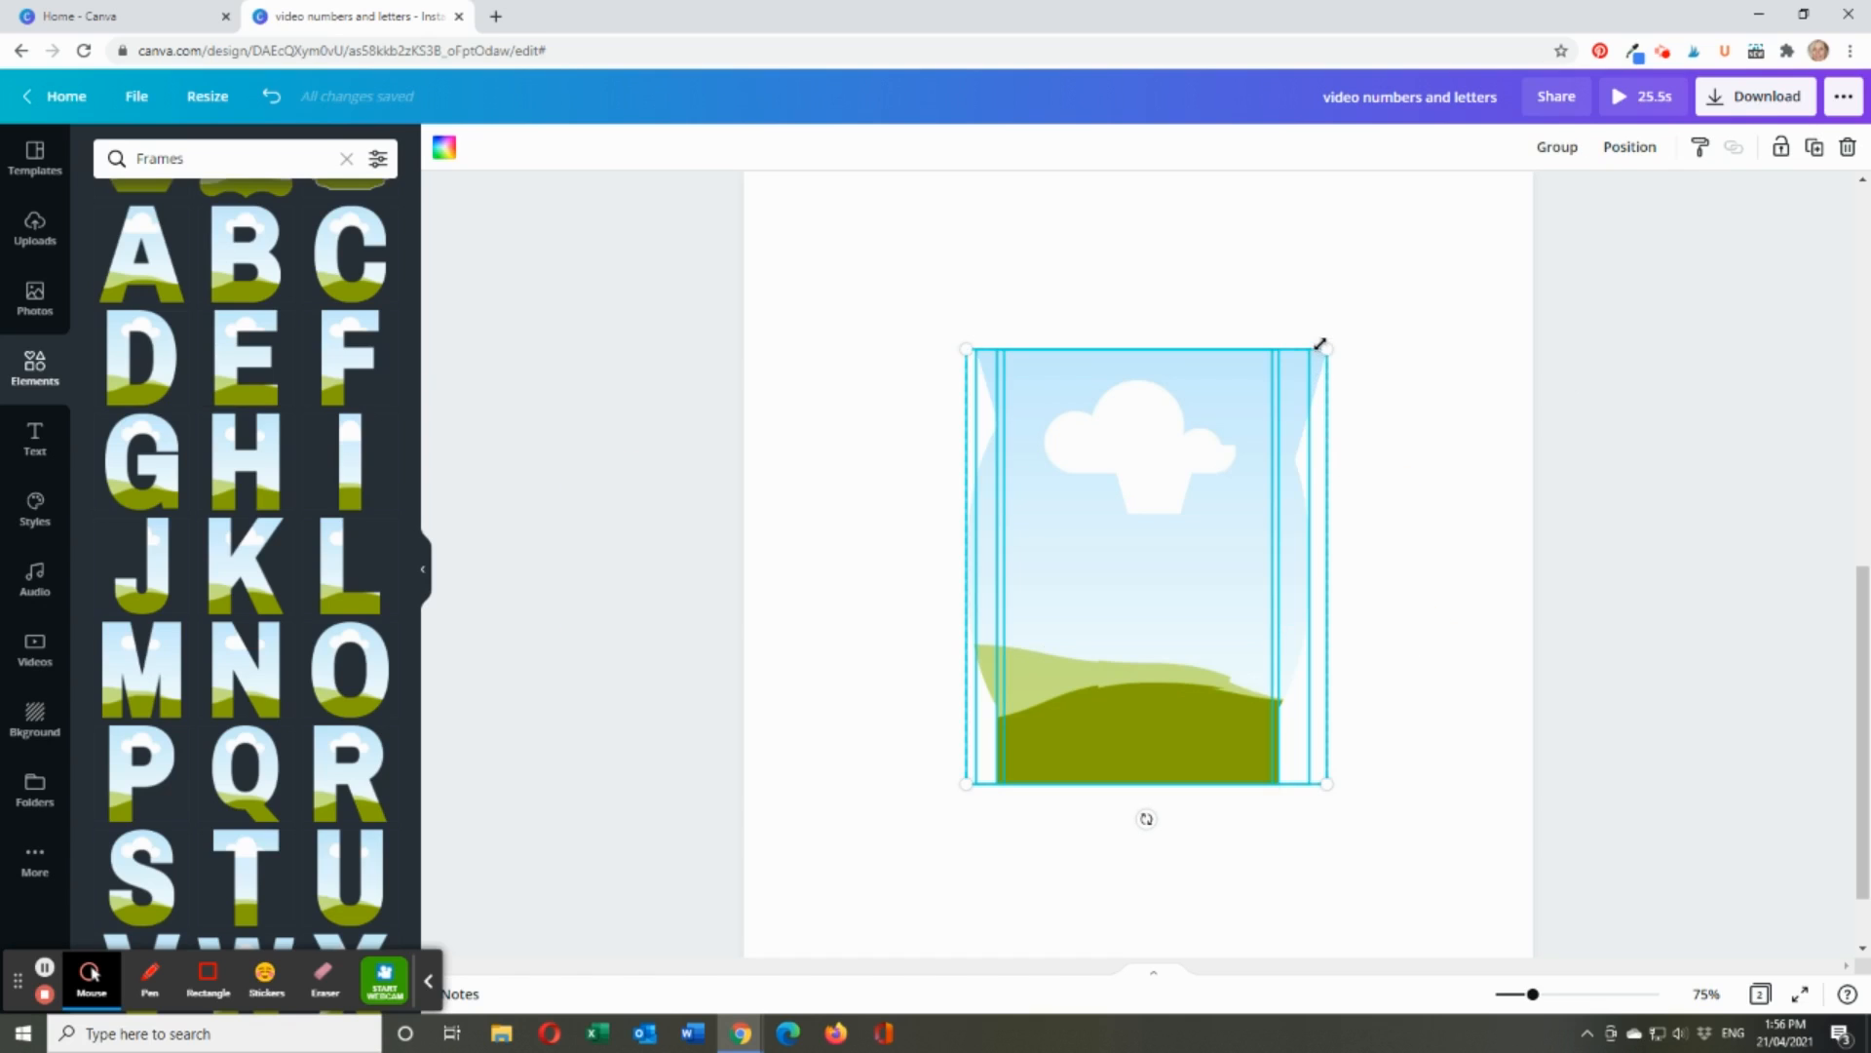
{"action": "left_click_drag", "start_coordinate": [1327, 349], "coordinate": [1347, 596]}
{"action": "left_click", "coordinate": [886, 702]}
{"action": "left_click_drag", "start_coordinate": [1019, 710], "coordinate": [1171, 582]}
{"action": "left_click_drag", "start_coordinate": [1046, 621], "coordinate": [1027, 598]}
{"action": "left_click_drag", "start_coordinate": [1045, 736], "coordinate": [881, 610]}
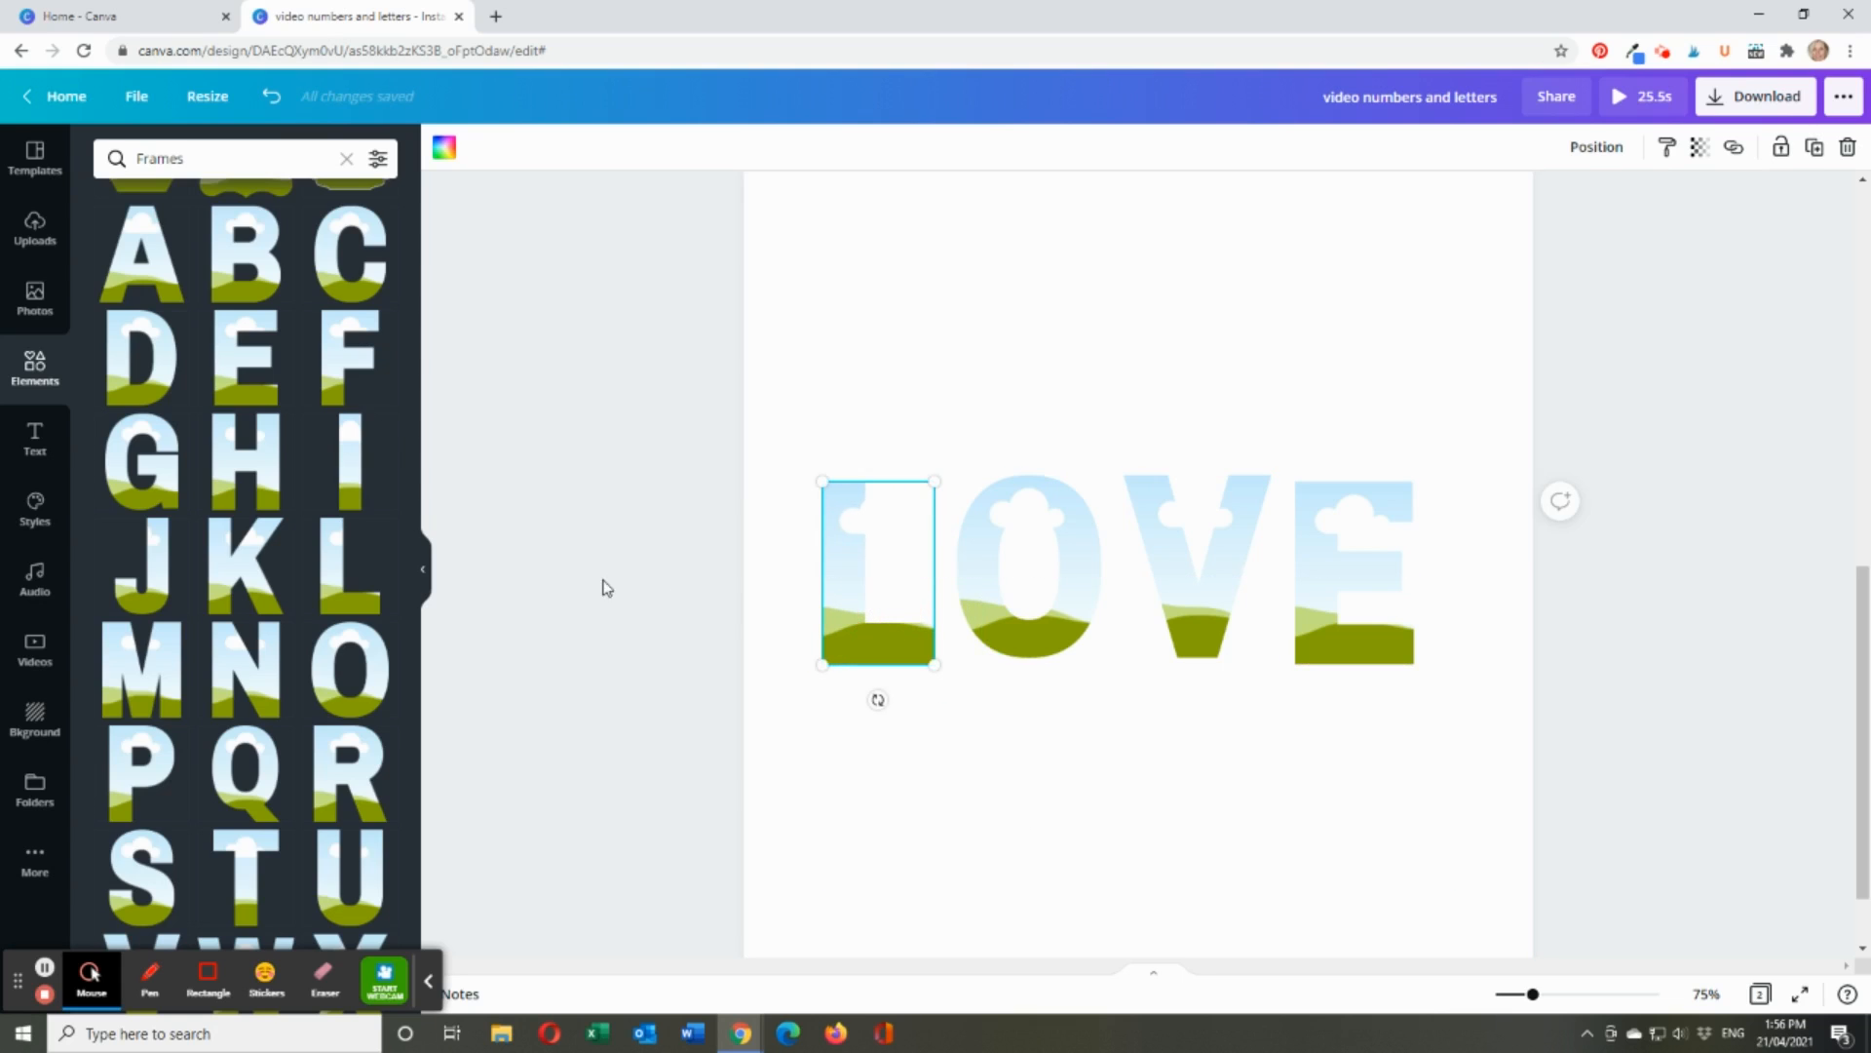
- Align and evenly space the four LOVE letter frames with Tidy up
{"action": "left_click_drag", "start_coordinate": [575, 577], "coordinate": [1559, 577]}
{"action": "left_click", "coordinate": [1641, 152]}
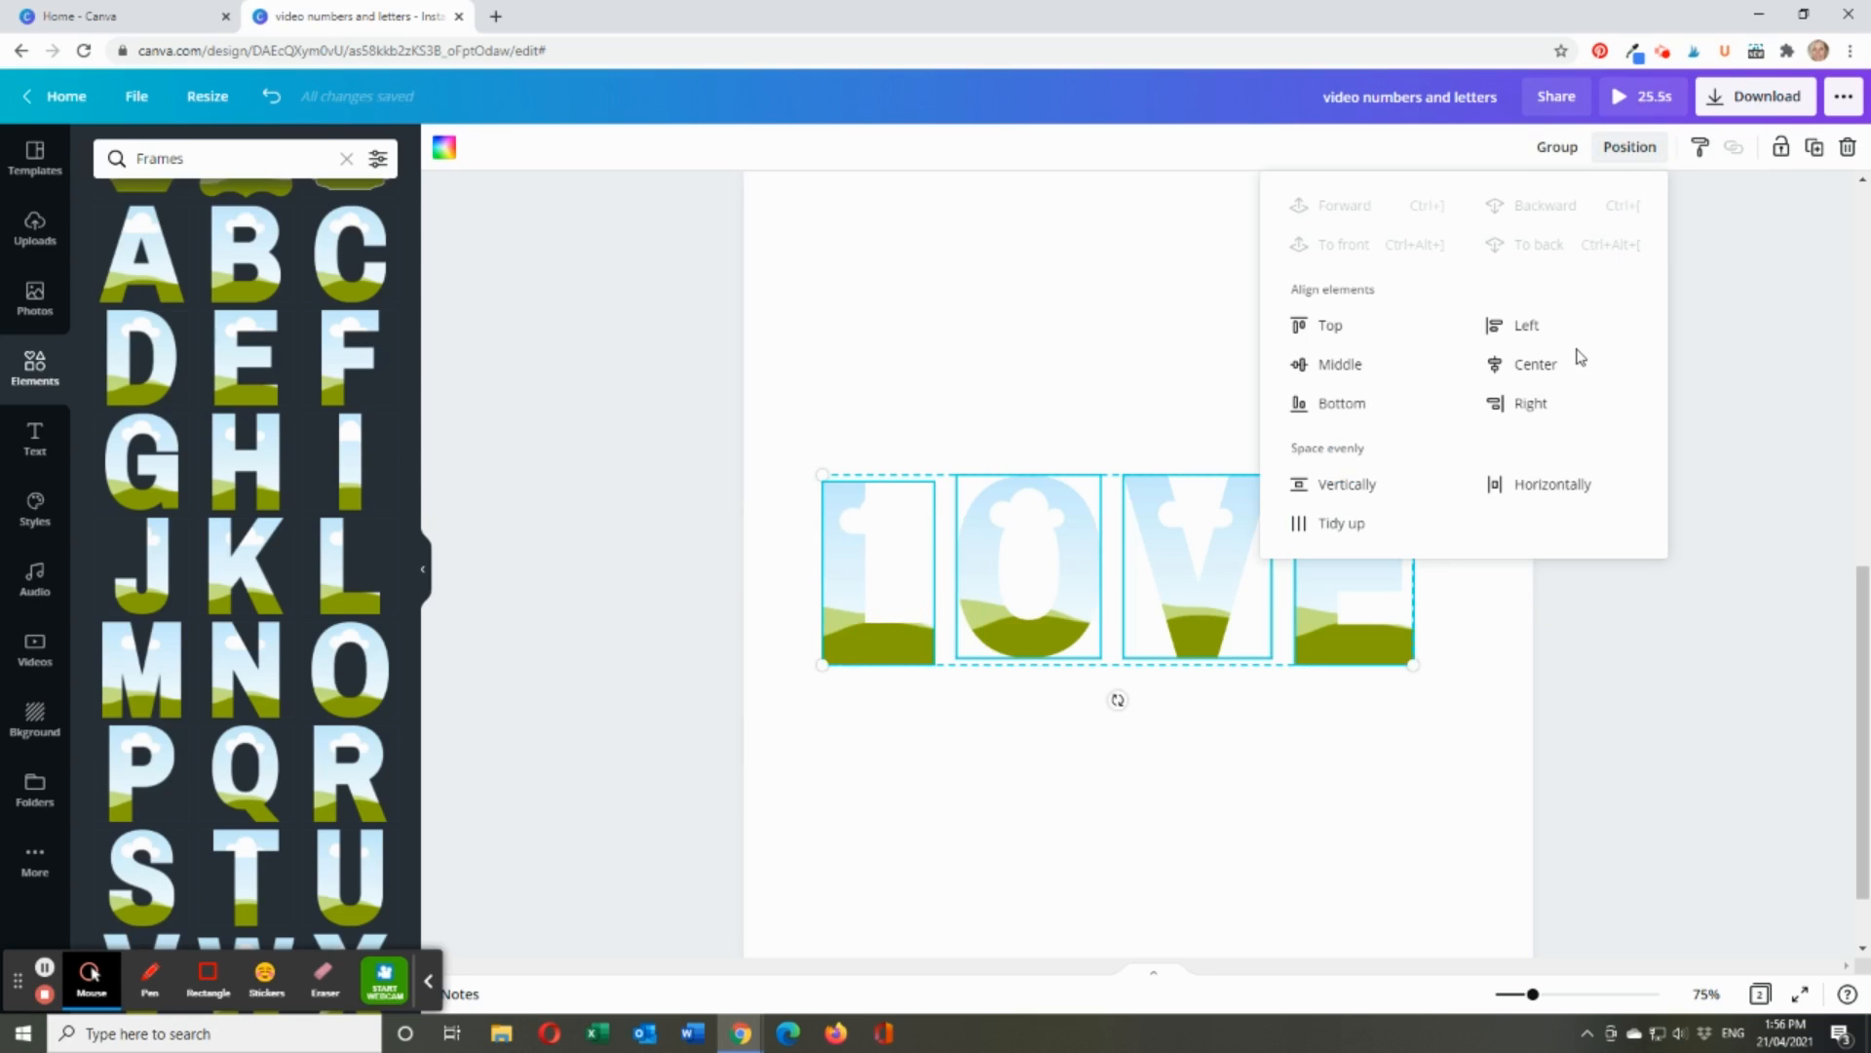
{"action": "left_click", "coordinate": [1352, 528]}
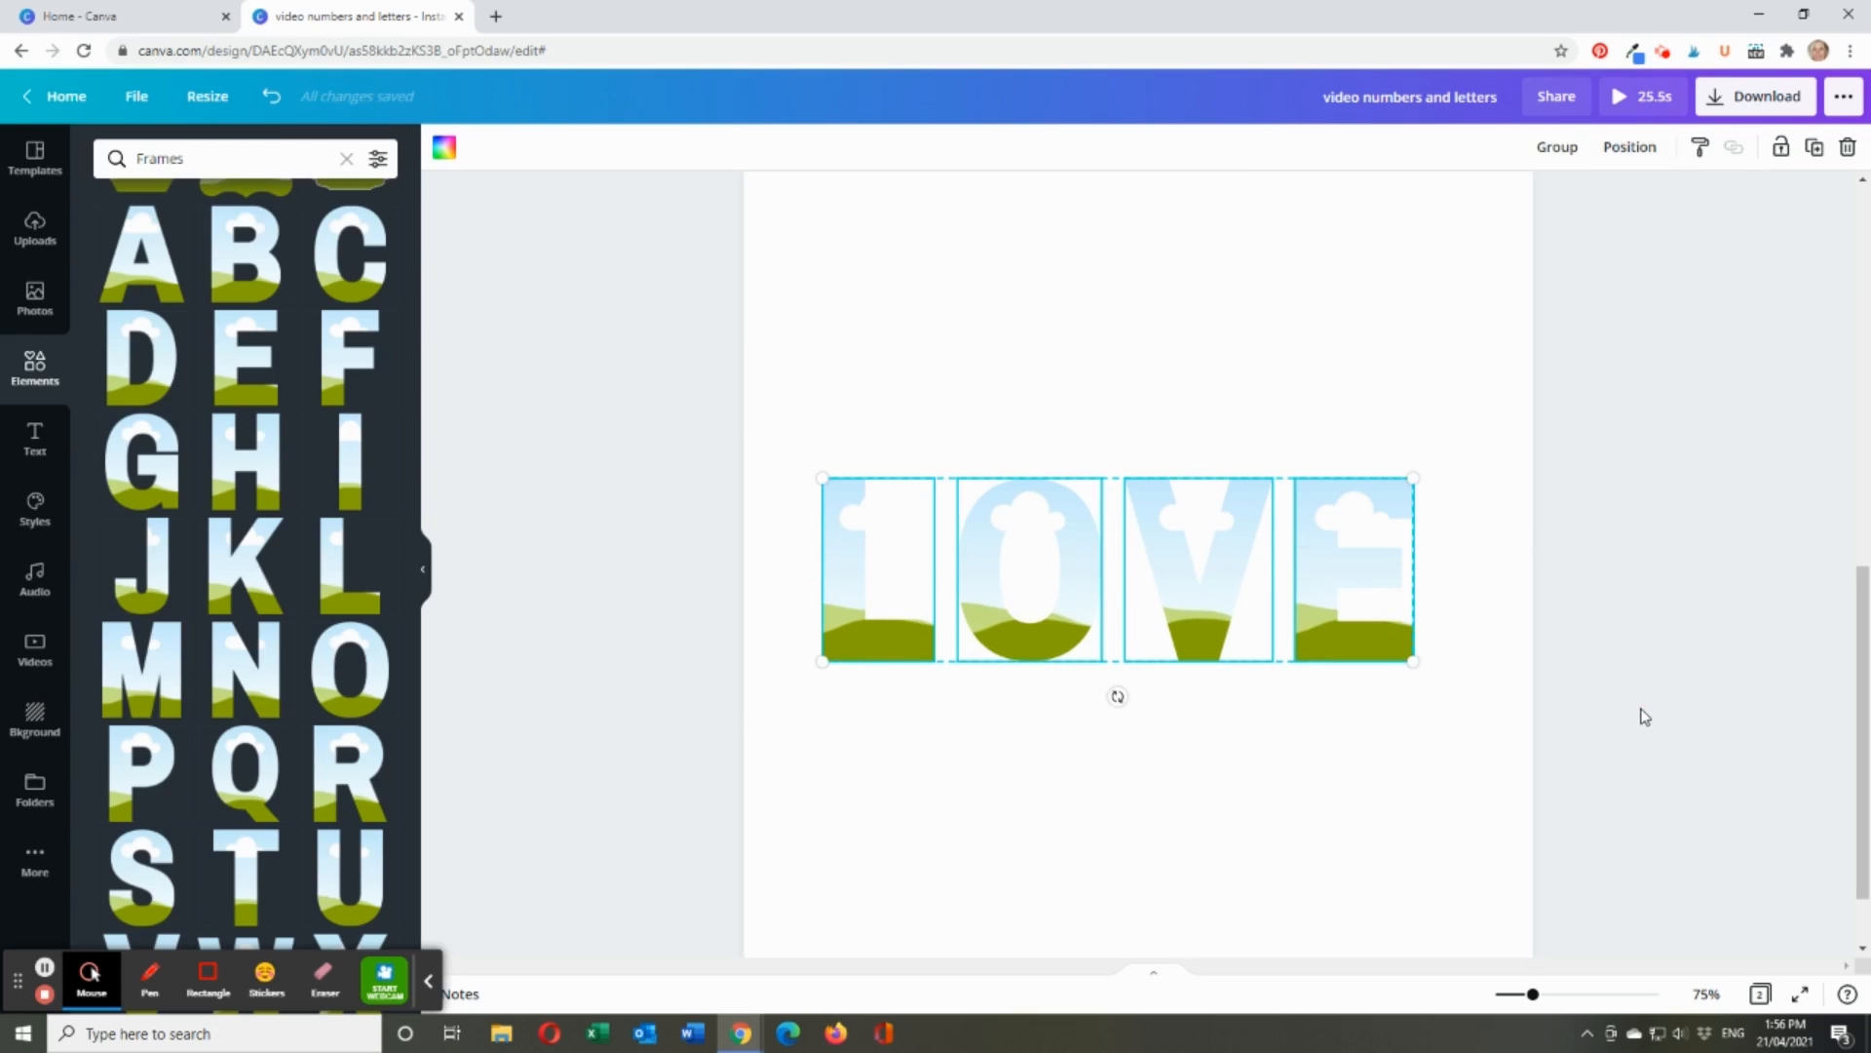
{"action": "left_click", "coordinate": [1660, 712]}
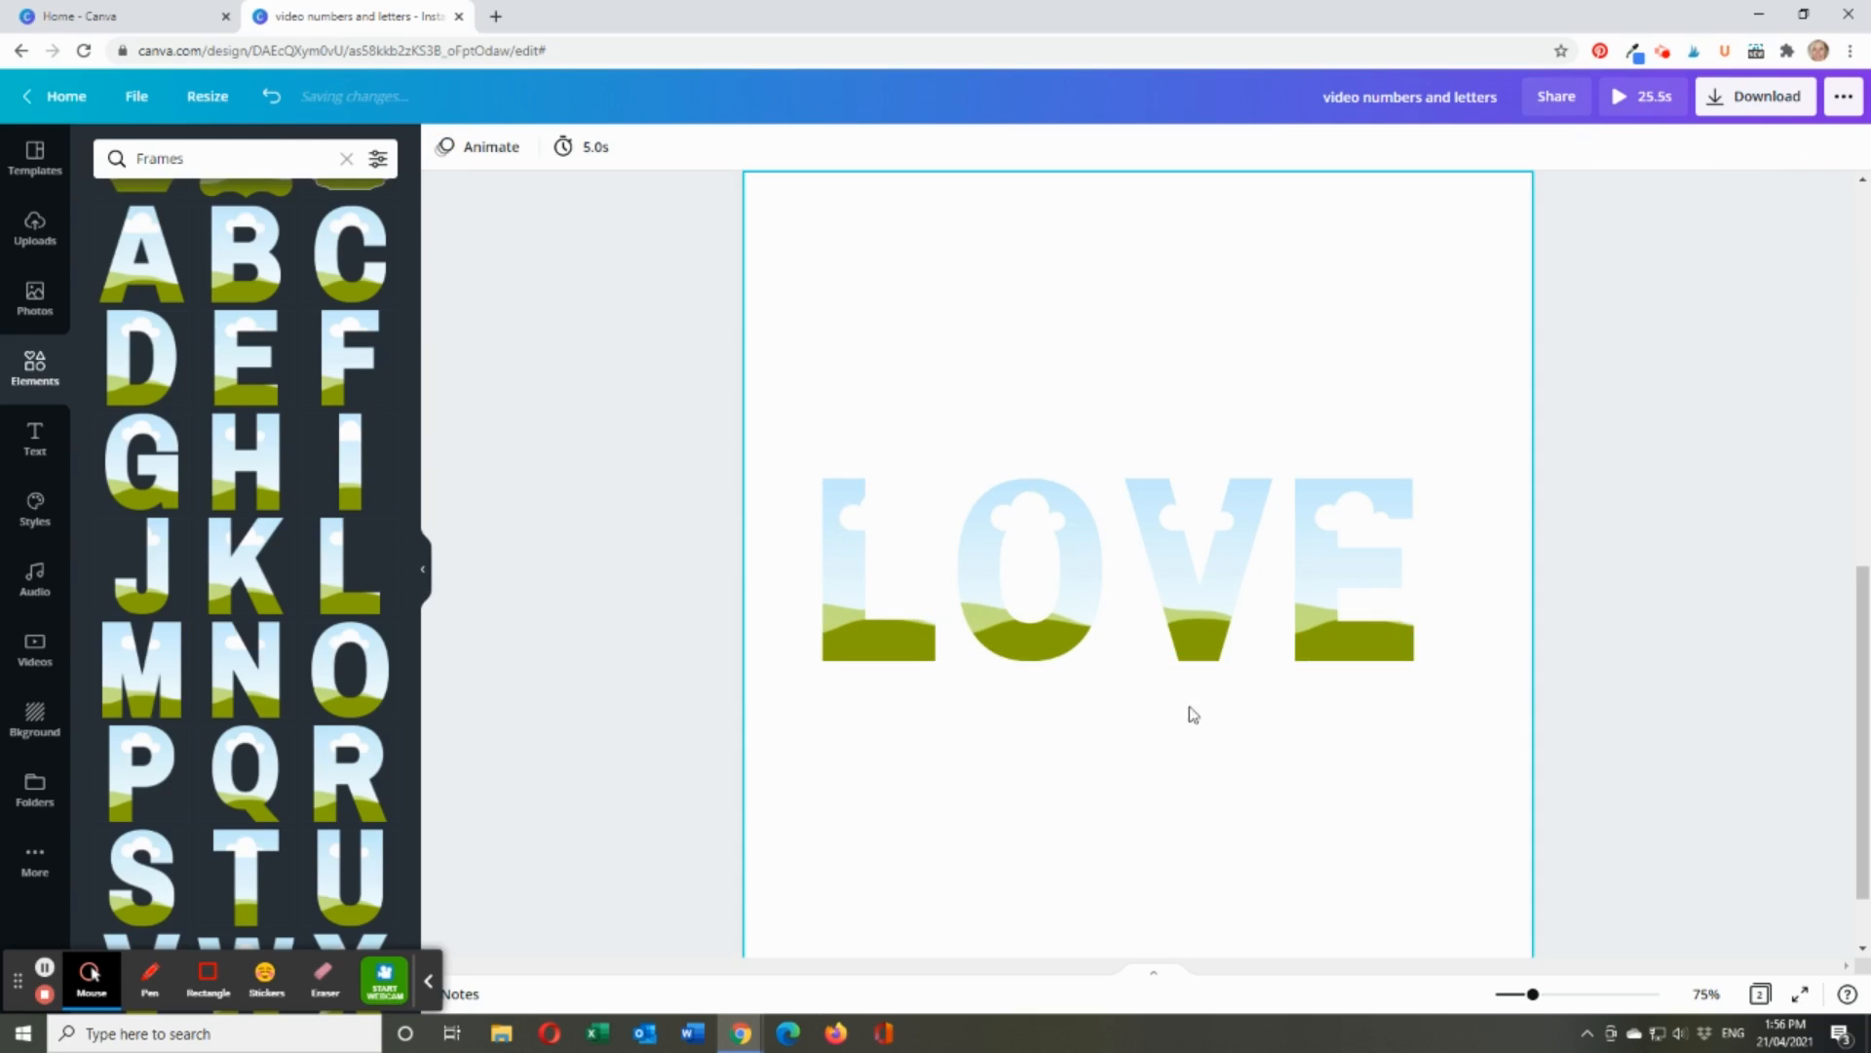
- Move the O, V and E frames slightly closer to the L to tighten the word
{"action": "left_click", "coordinate": [1027, 640]}
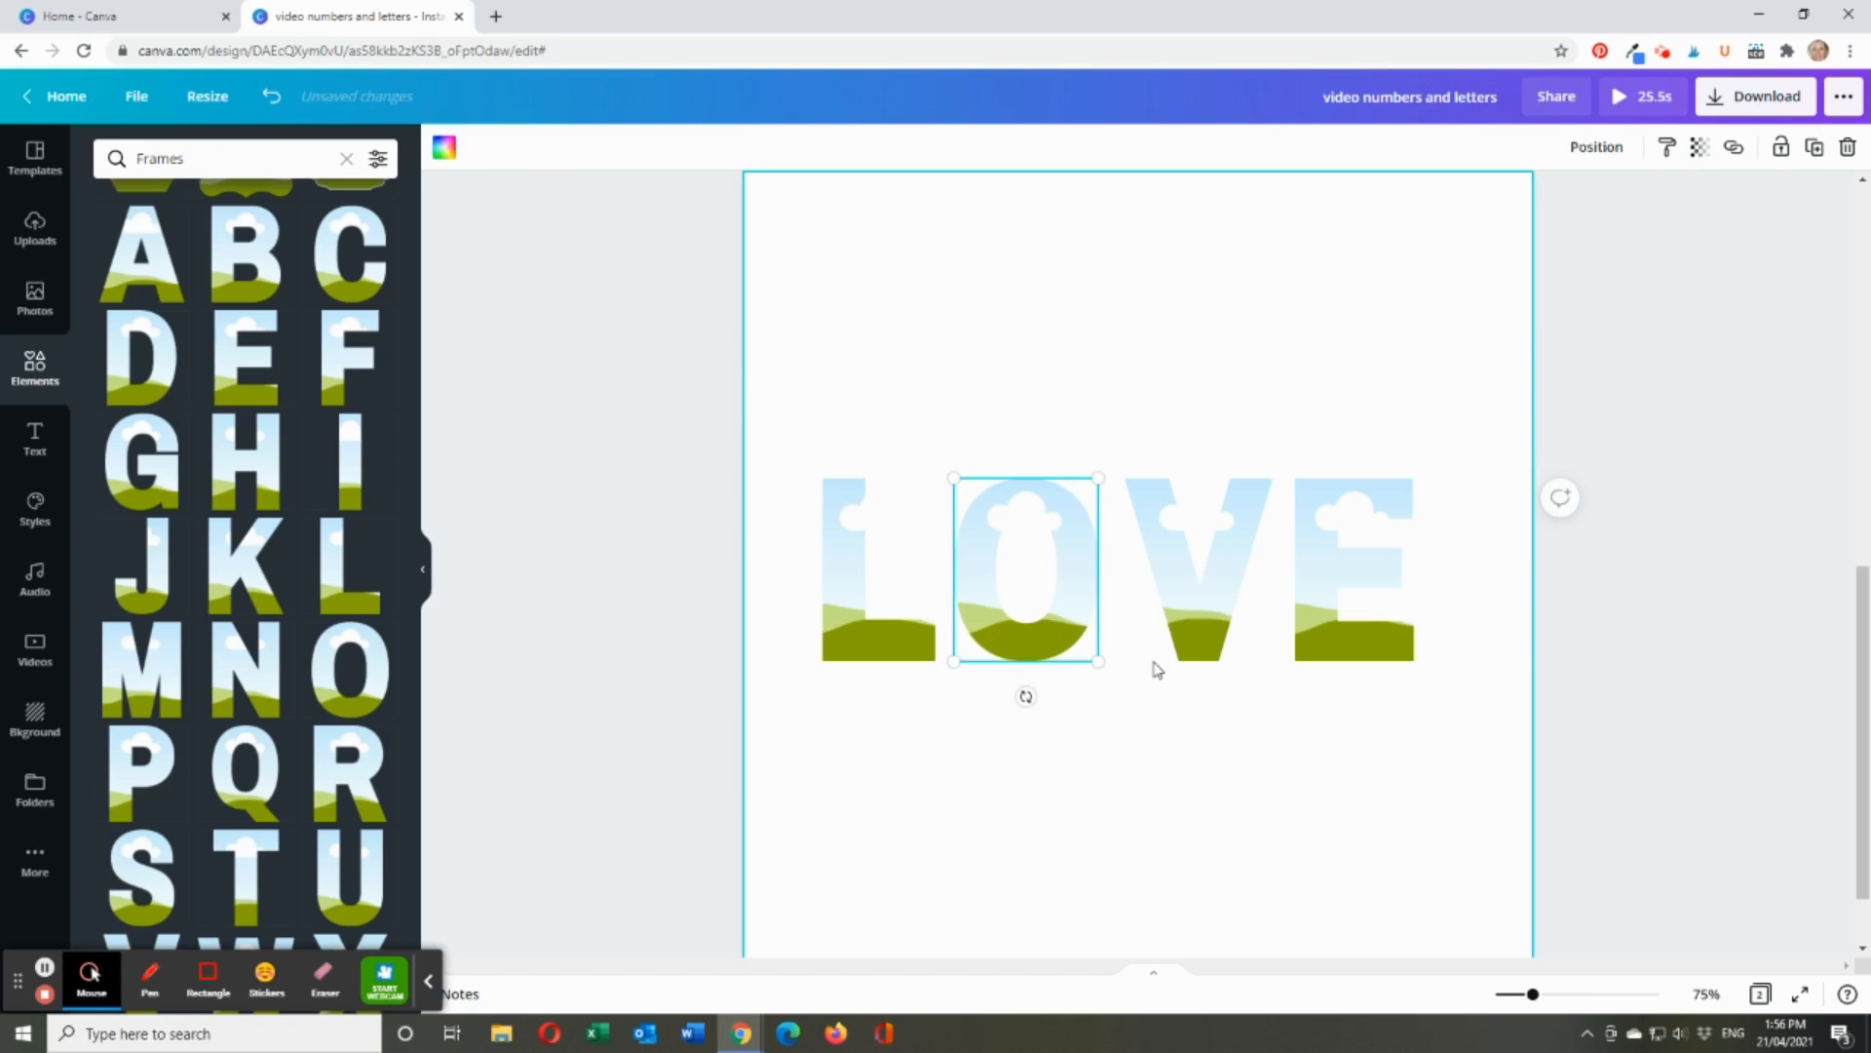
{"action": "left_click", "coordinate": [1199, 650]}
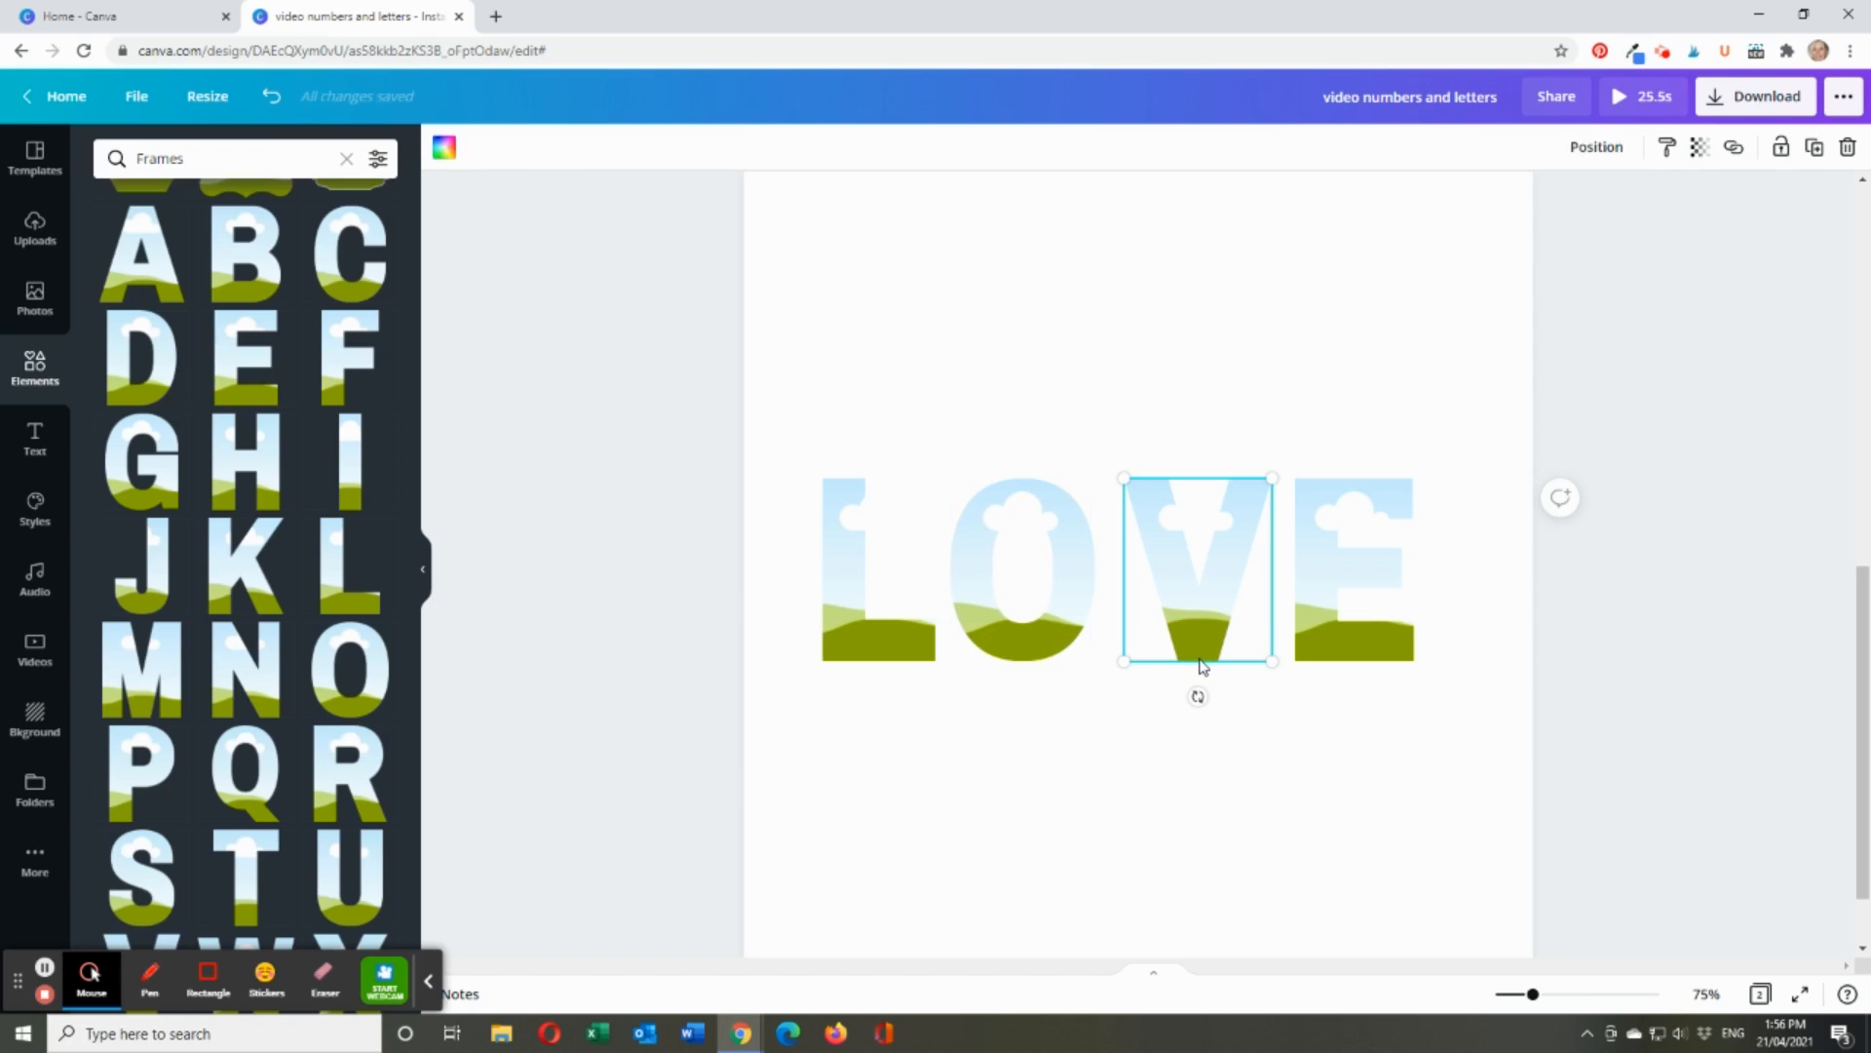
{"action": "left_click_drag", "start_coordinate": [1203, 665], "coordinate": [1185, 665]}
{"action": "left_click", "coordinate": [1388, 623]}
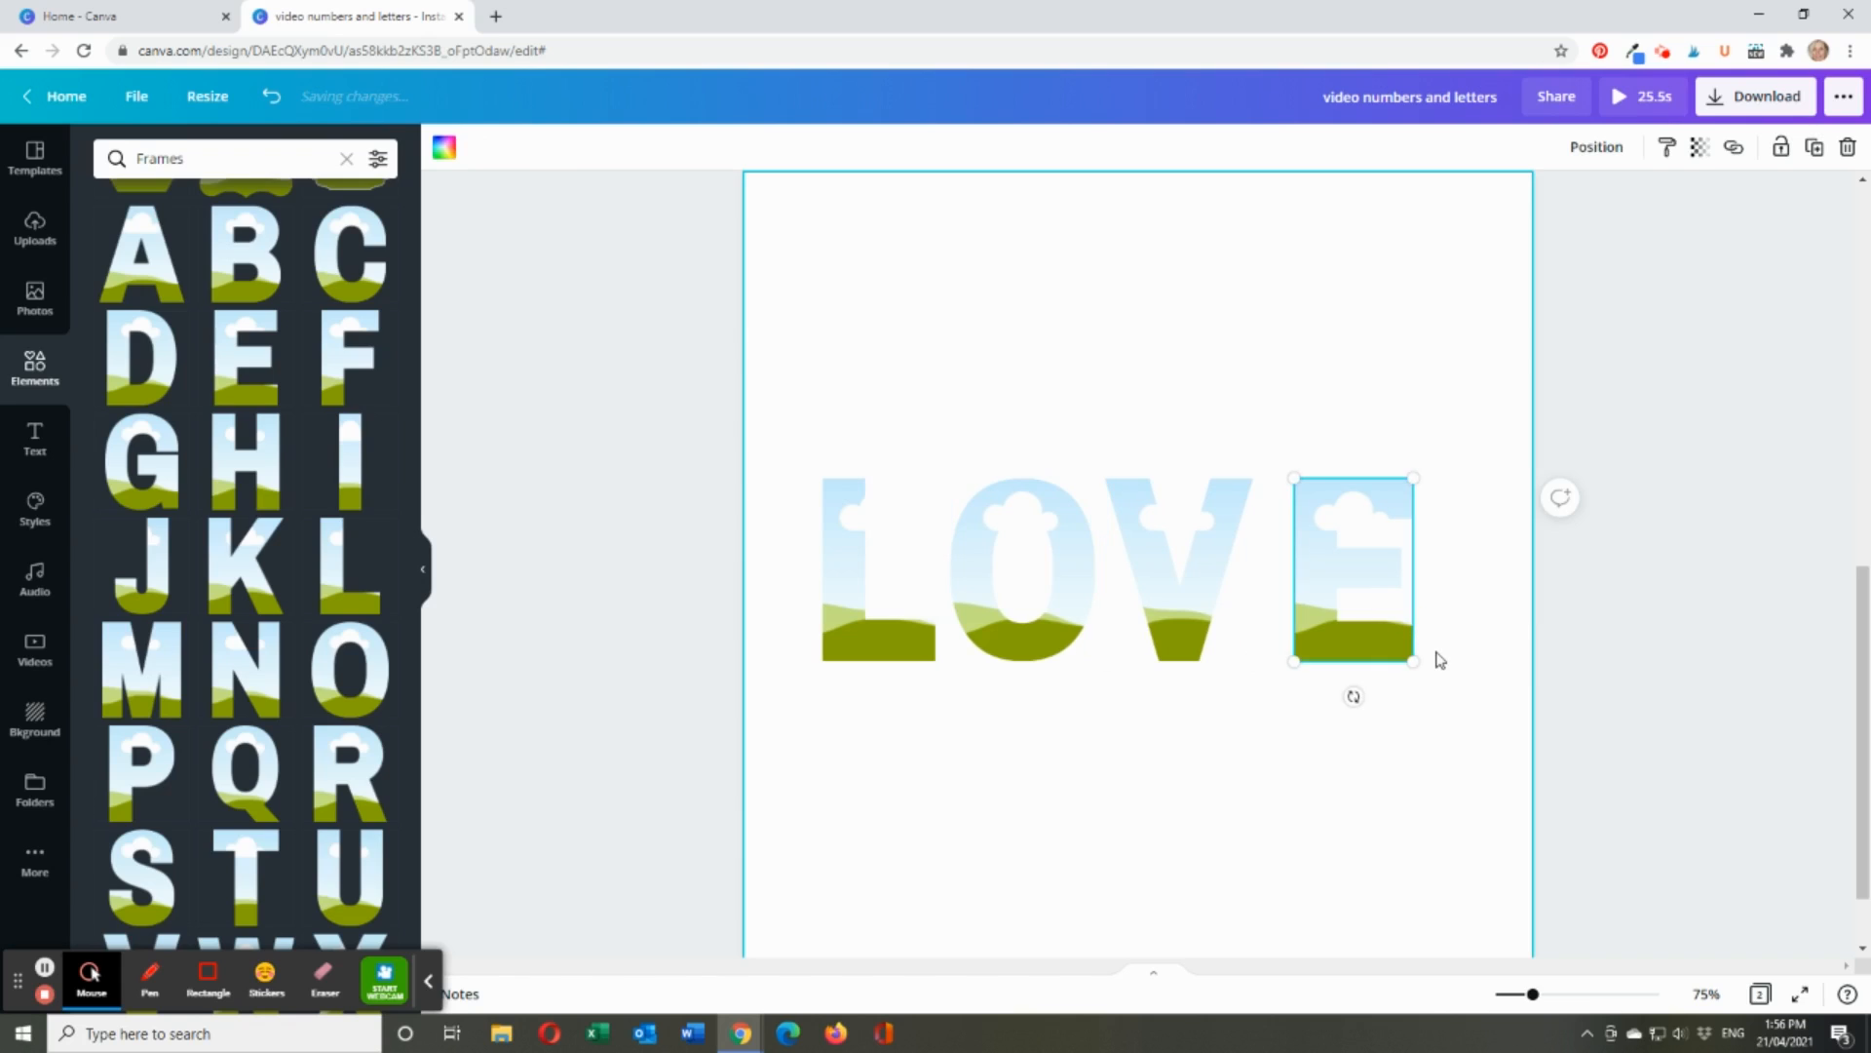
{"action": "left_click_drag", "start_coordinate": [1439, 659], "coordinate": [1420, 660]}
- Tidy up the tightened letter frames again so the gaps between them are even
{"action": "left_click_drag", "start_coordinate": [570, 590], "coordinate": [1559, 590]}
{"action": "left_click", "coordinate": [1629, 146]}
{"action": "left_click", "coordinate": [1336, 524]}
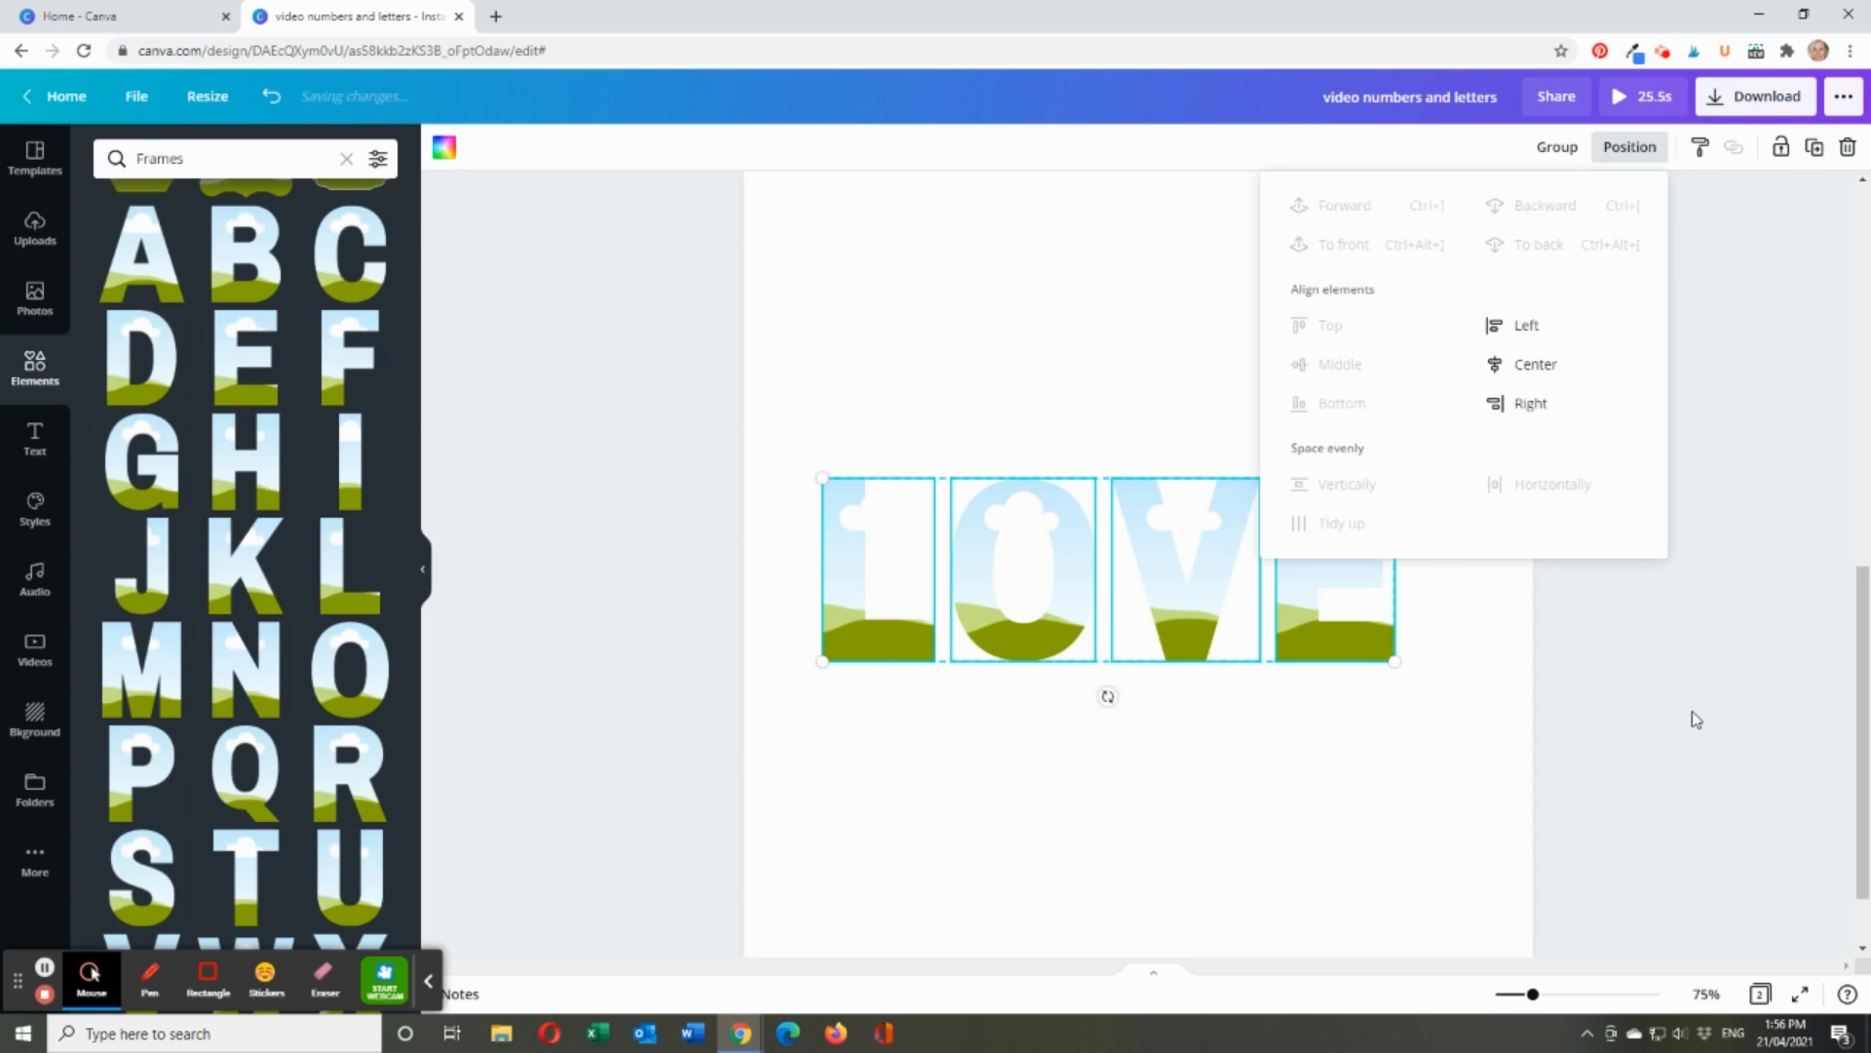
{"action": "left_click", "coordinate": [1695, 720]}
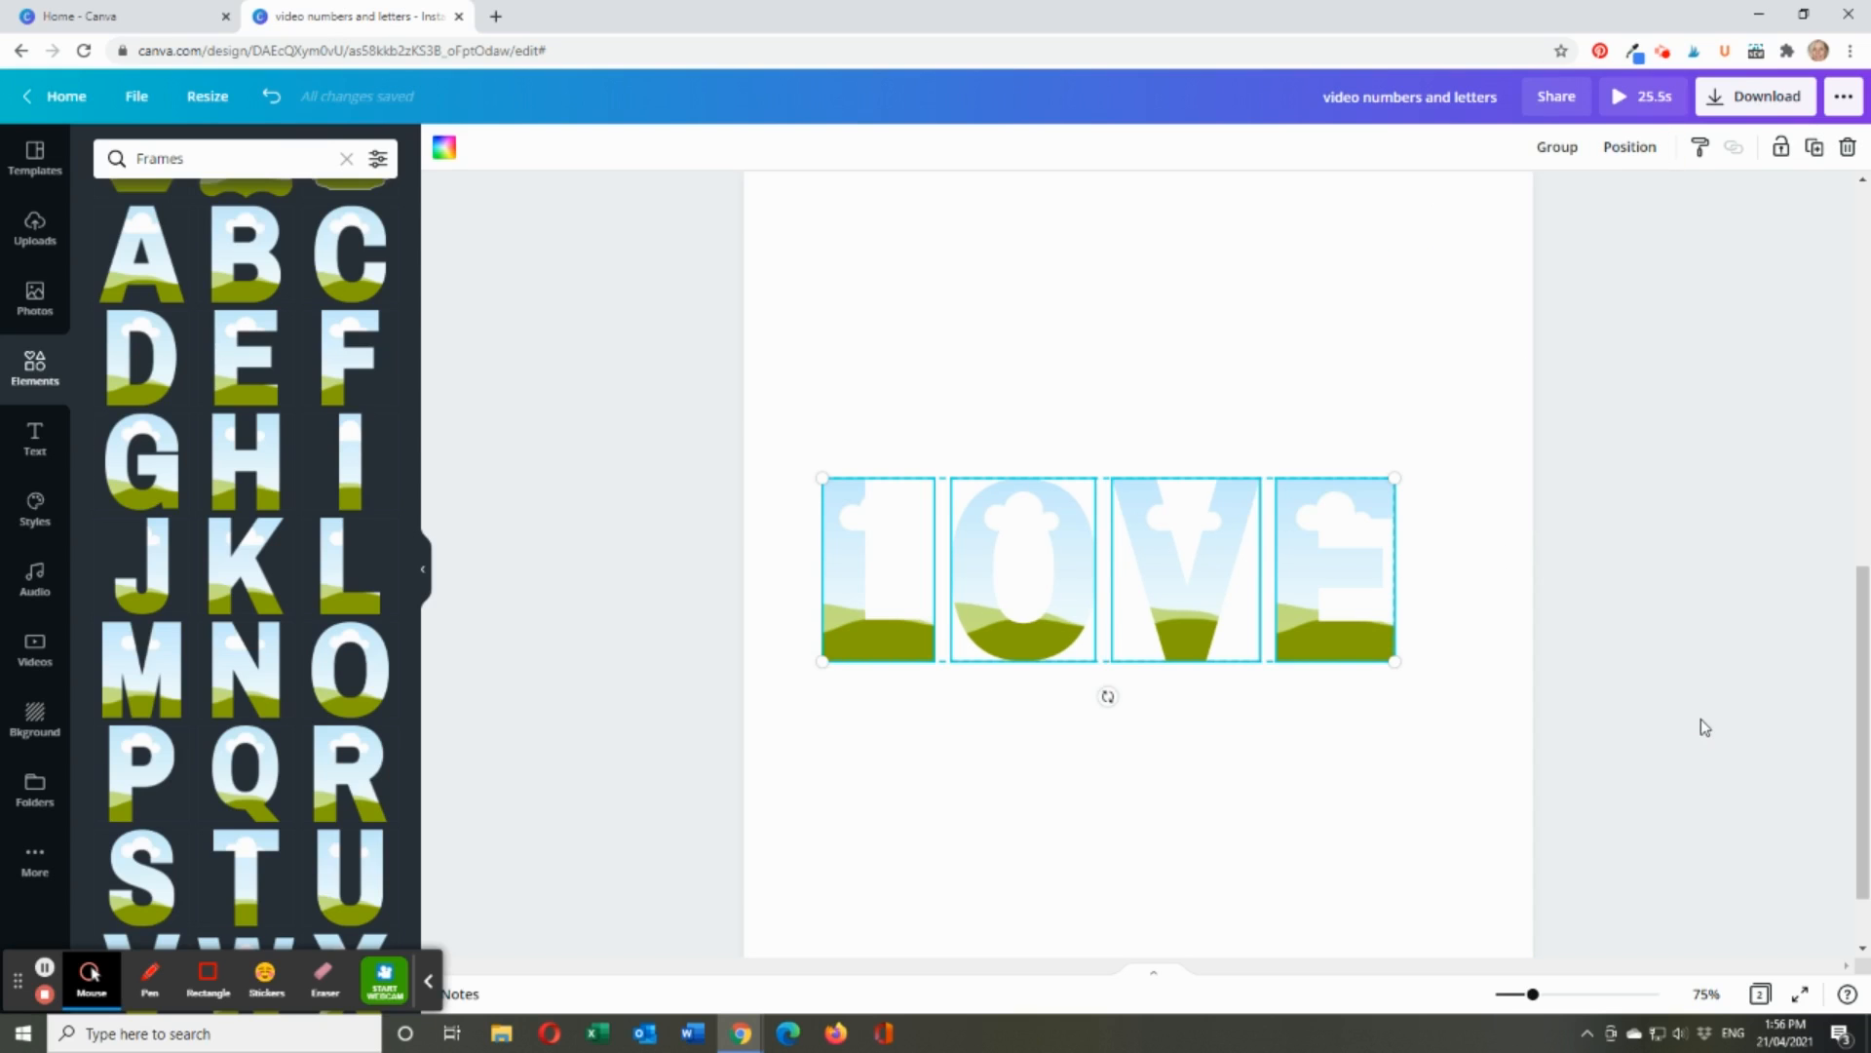
- Enlarge all four letter frames together so LOVE spans nearly the full page width
{"action": "left_click", "coordinate": [1637, 592]}
{"action": "key", "text": "ctrl+a"}
{"action": "left_click_drag", "start_coordinate": [1371, 609], "coordinate": [1371, 600]}
{"action": "left_click_drag", "start_coordinate": [1423, 473], "coordinate": [1488, 351]}
{"action": "left_click_drag", "start_coordinate": [851, 659], "coordinate": [766, 686]}
{"action": "left_click", "coordinate": [1043, 823]}
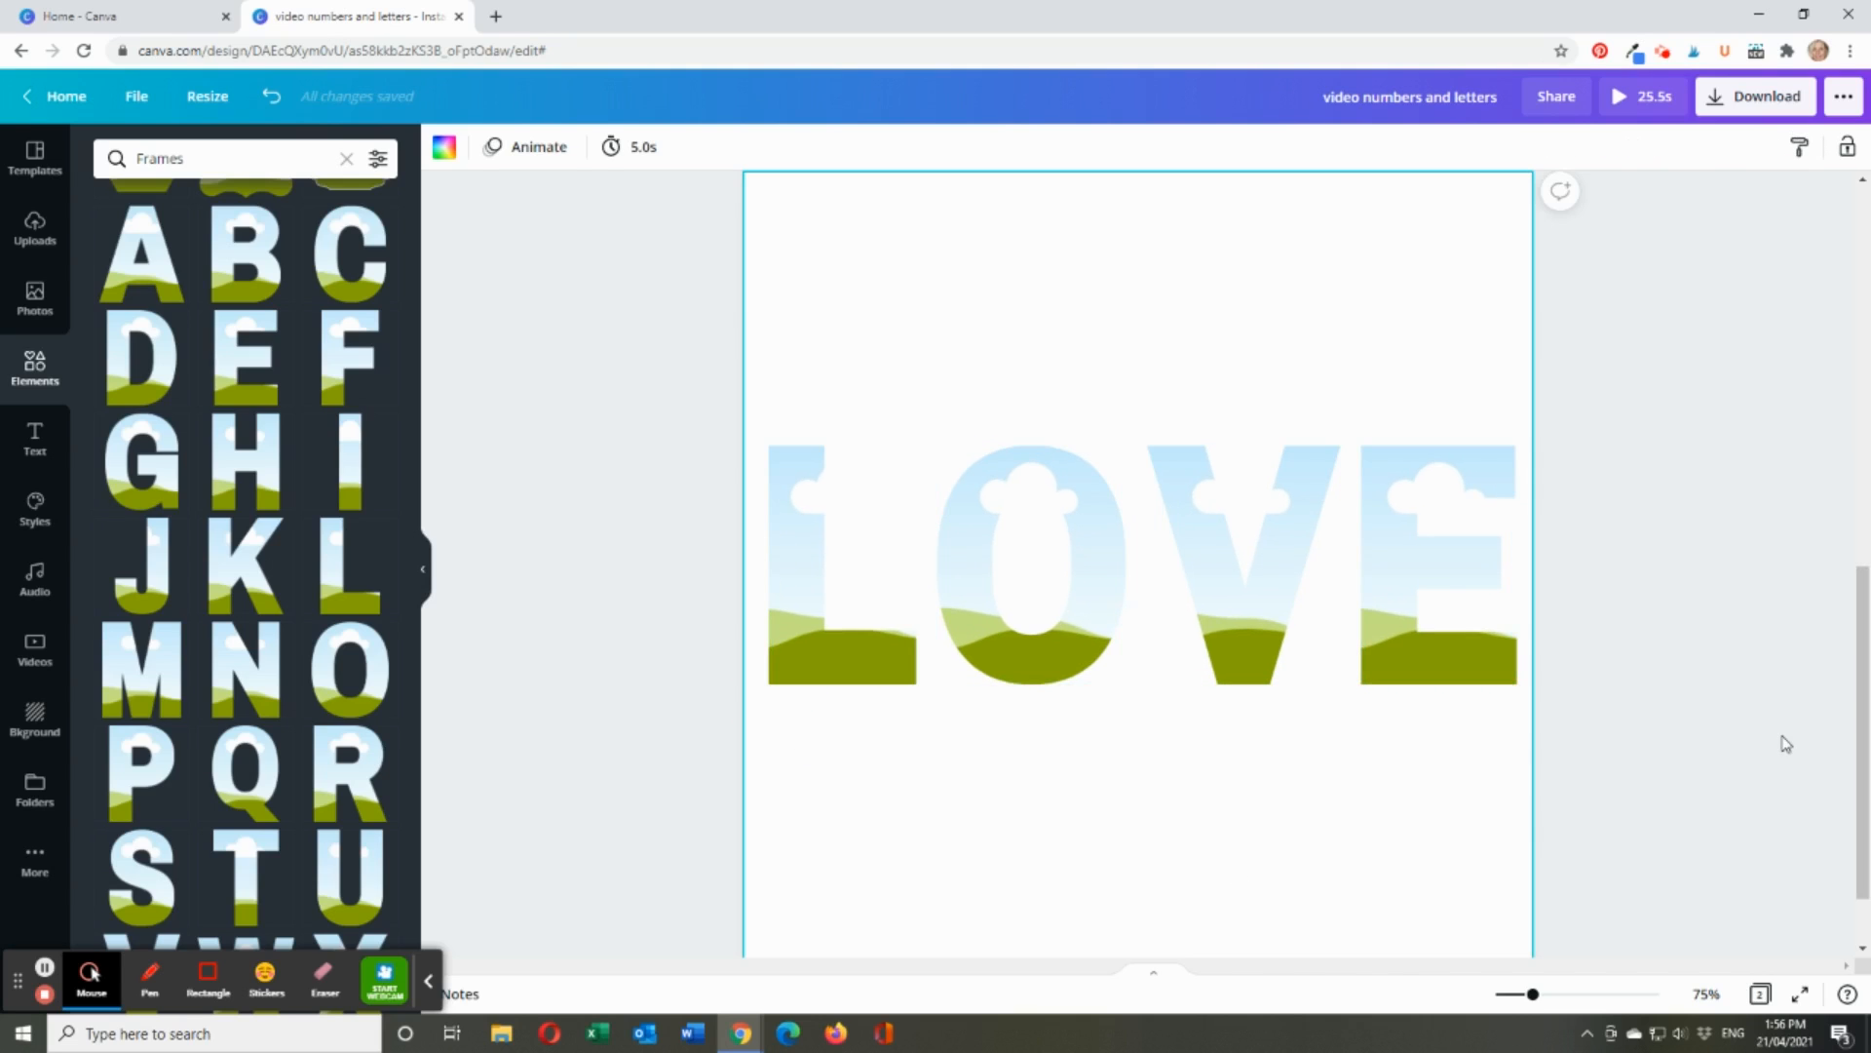
- Search the video library for "donut"
{"action": "left_click", "coordinate": [39, 667]}
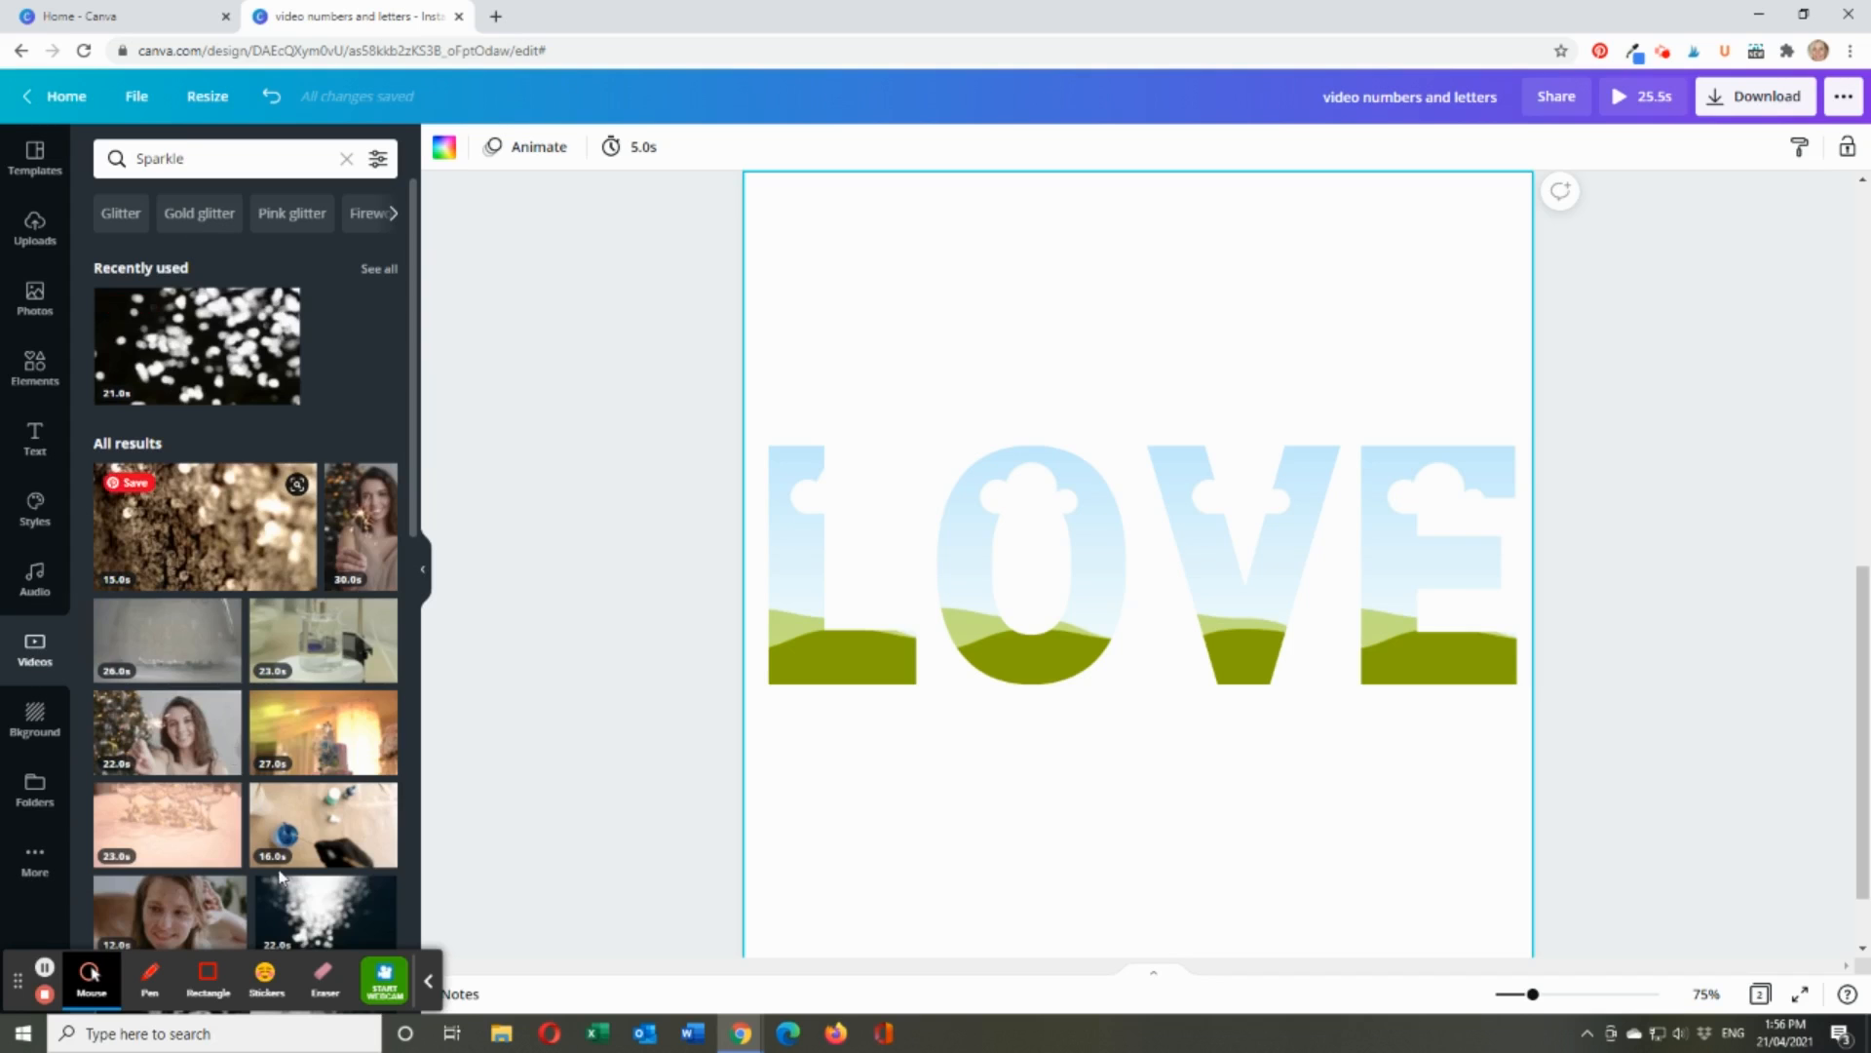
{"action": "left_click", "coordinate": [217, 158]}
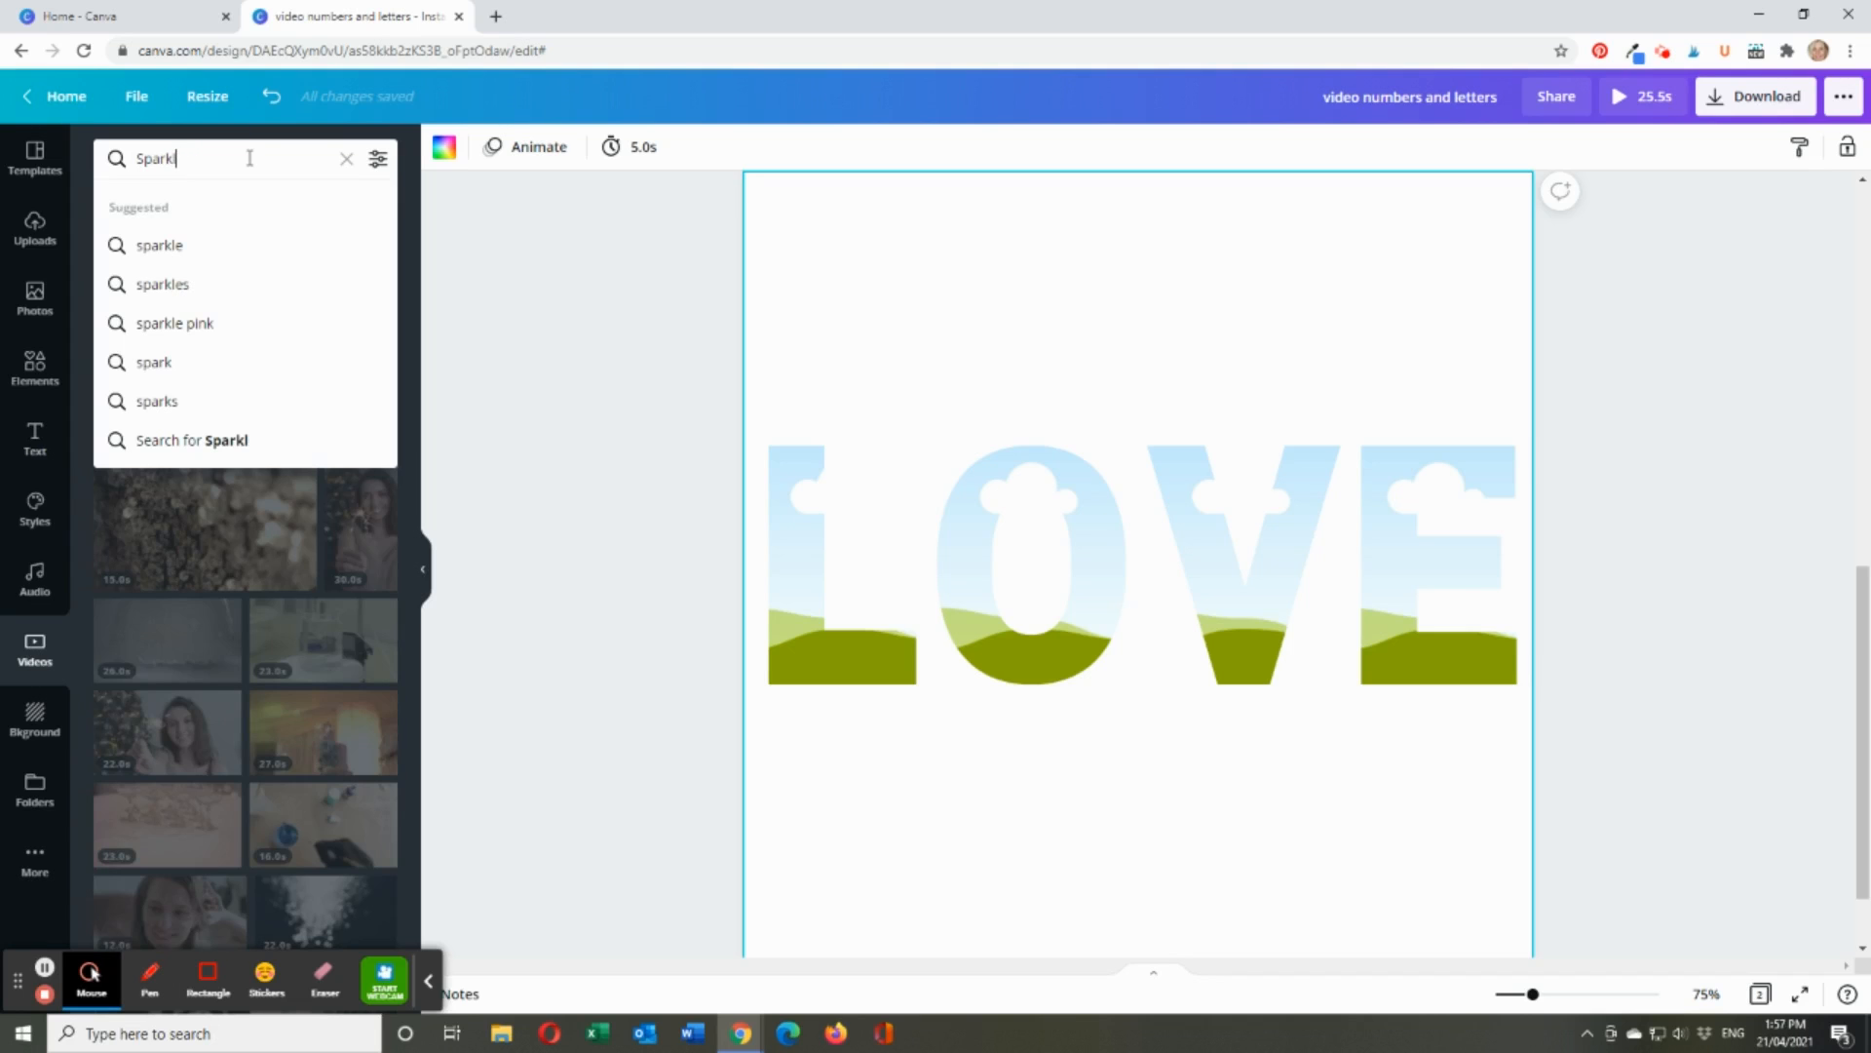
{"action": "key", "text": "BackSpace"}
{"action": "key", "text": "BackSpace"}
{"action": "key", "text": "BackSpace"}
{"action": "key", "text": "BackSpace"}
{"action": "key", "text": "BackSpace"}
{"action": "key", "text": "BackSpace"}
{"action": "type", "text": "dodnu"}
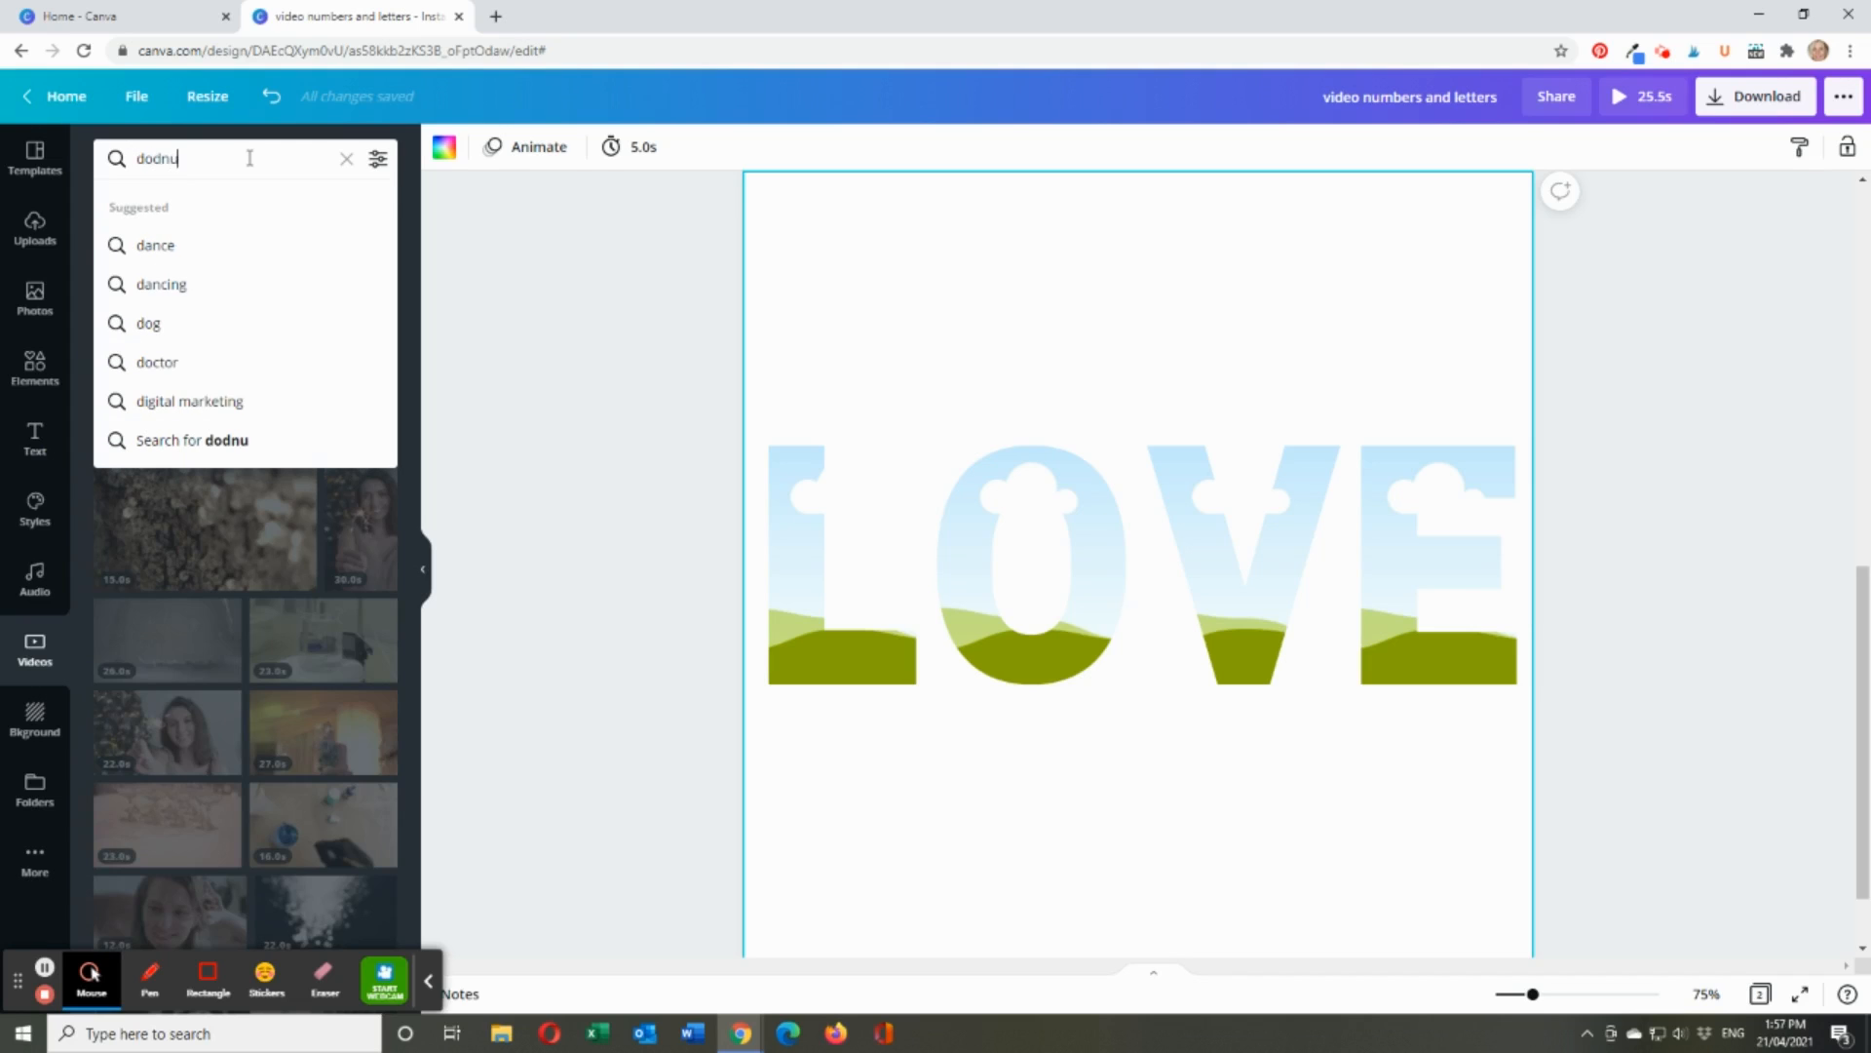
{"action": "key", "text": "BackSpace"}
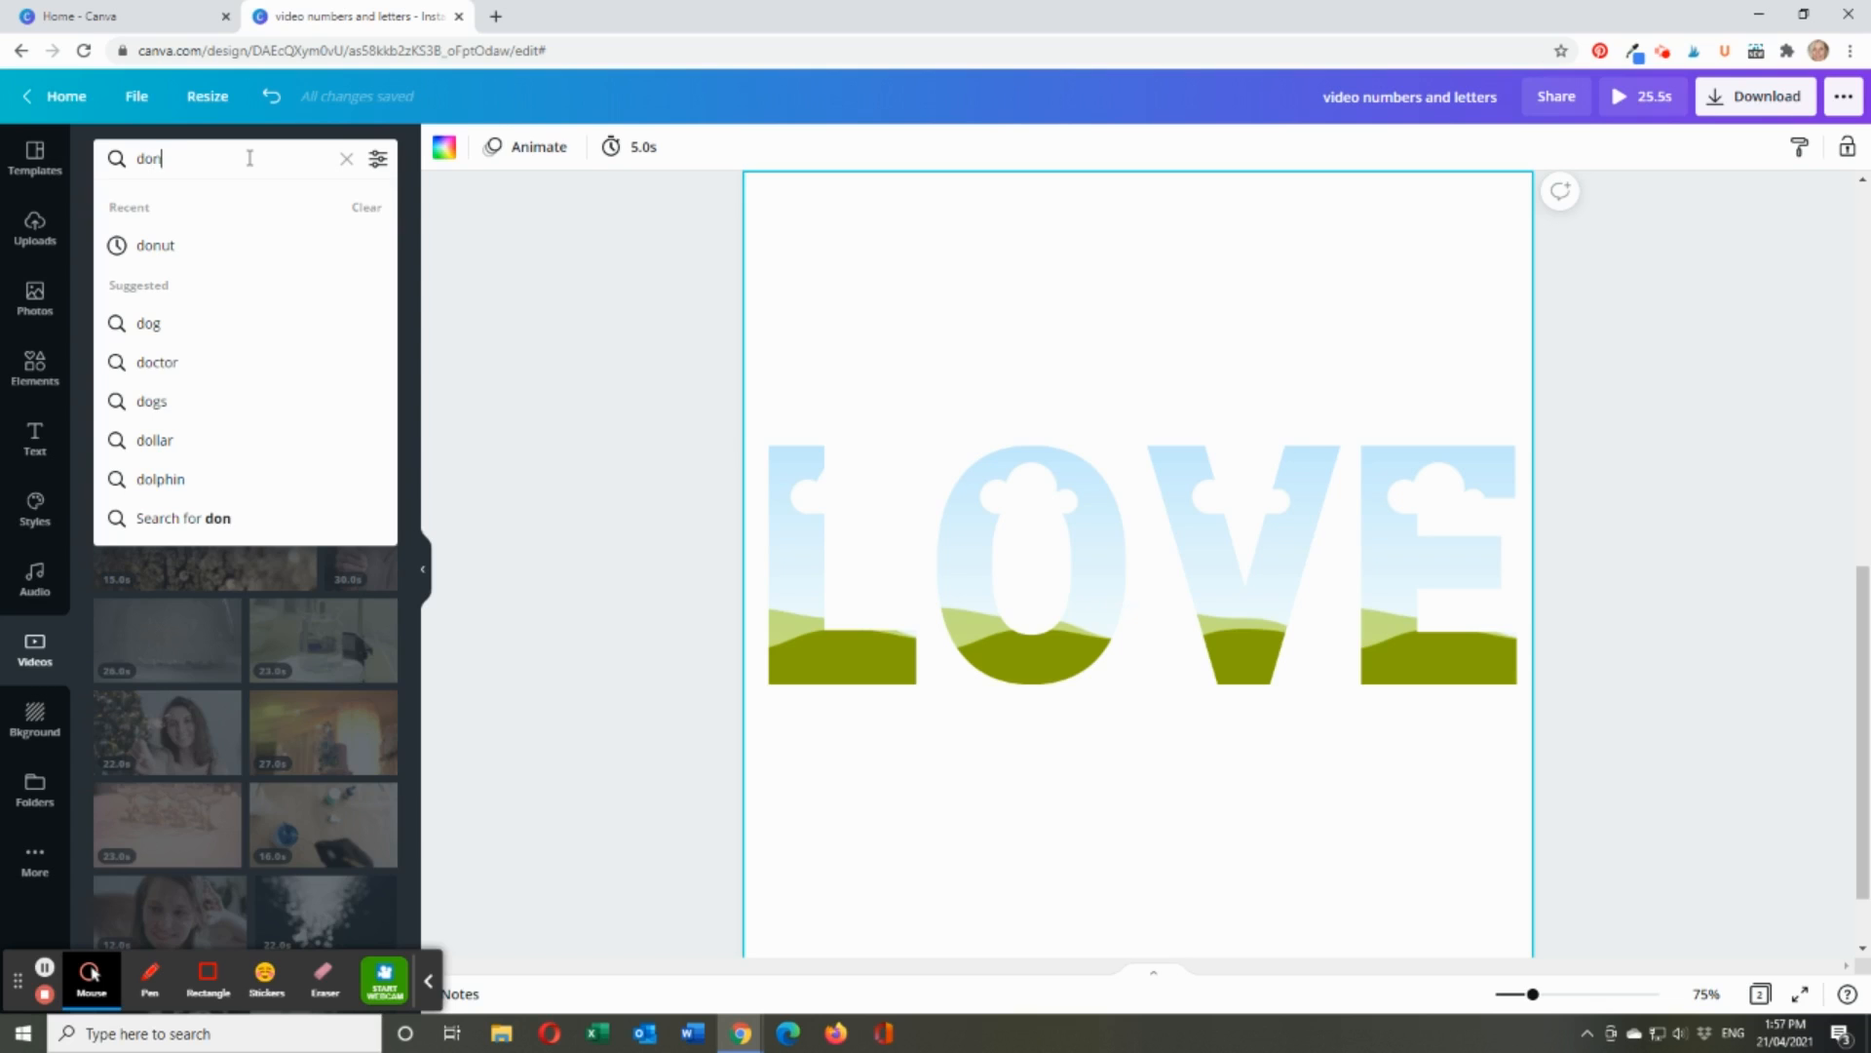
{"action": "key", "text": "Return"}
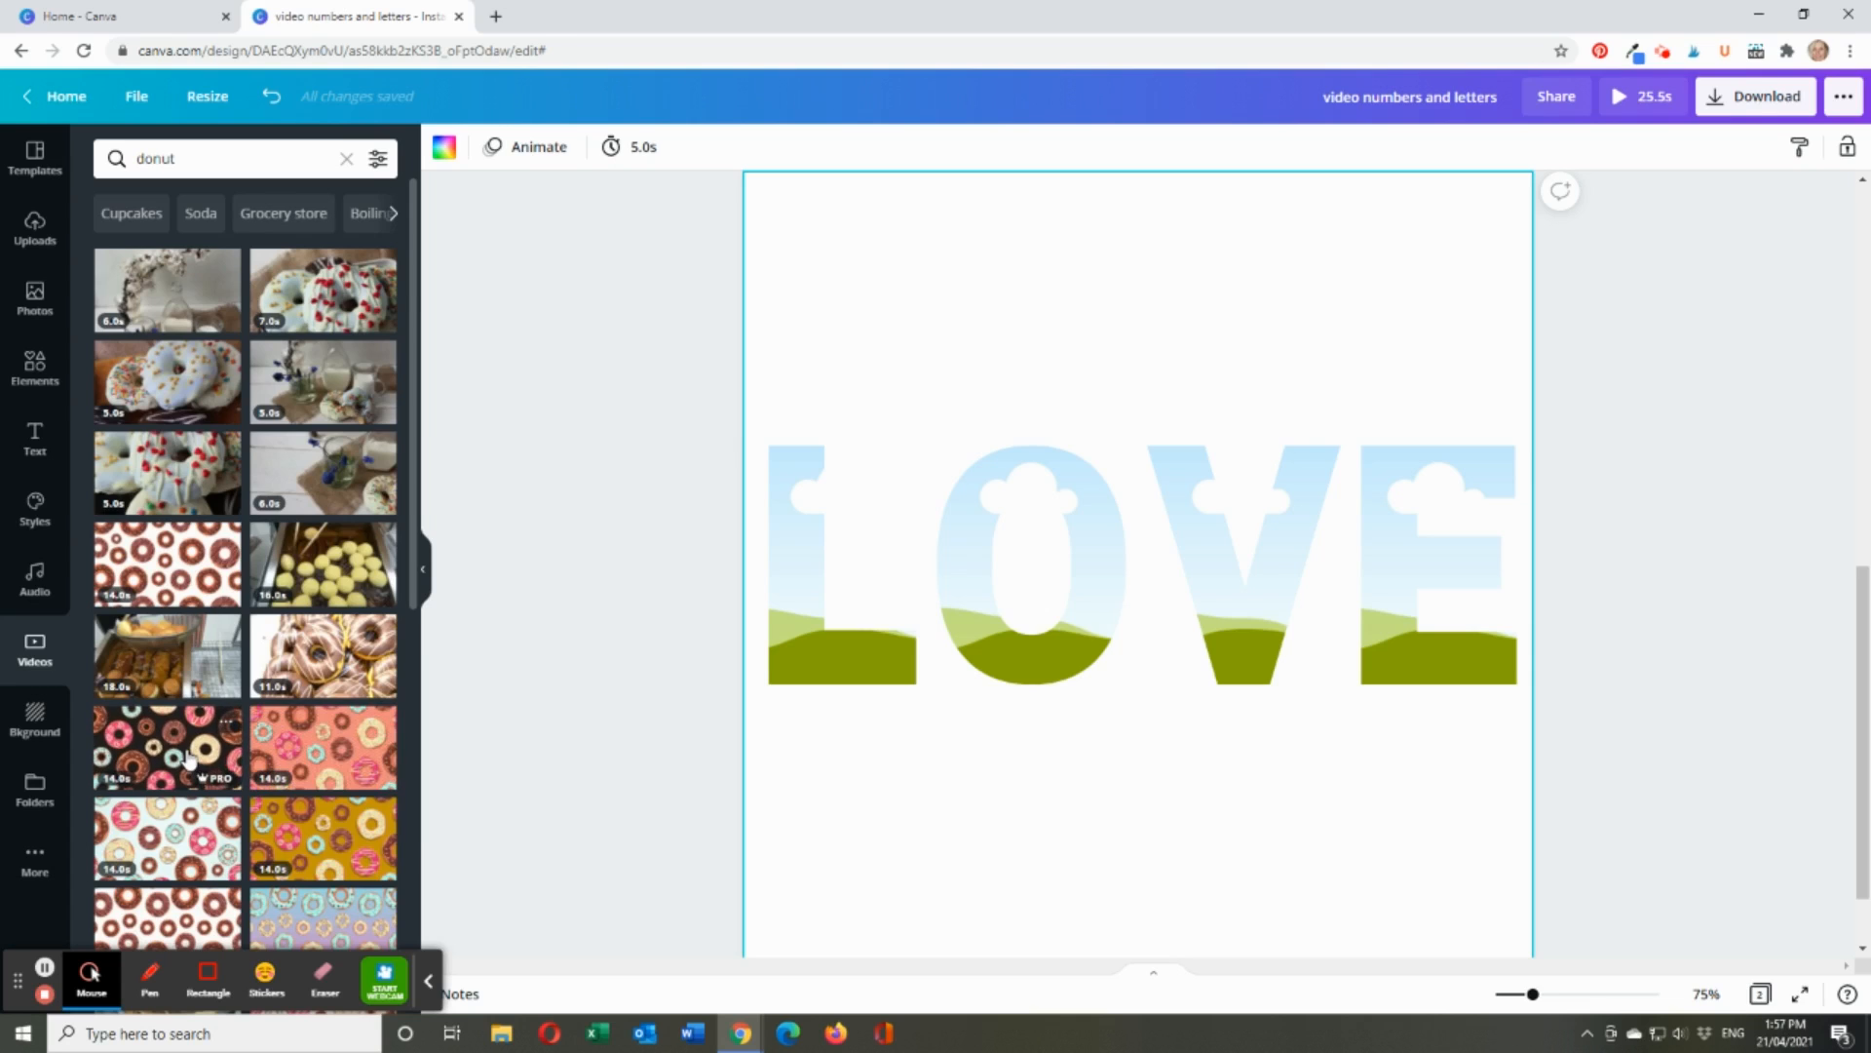
- Fill each of the L, O, V and E frames with the 14-second donut pattern video on black
{"action": "scroll", "coordinate": [191, 758], "scroll_direction": "down", "scroll_amount": 3}
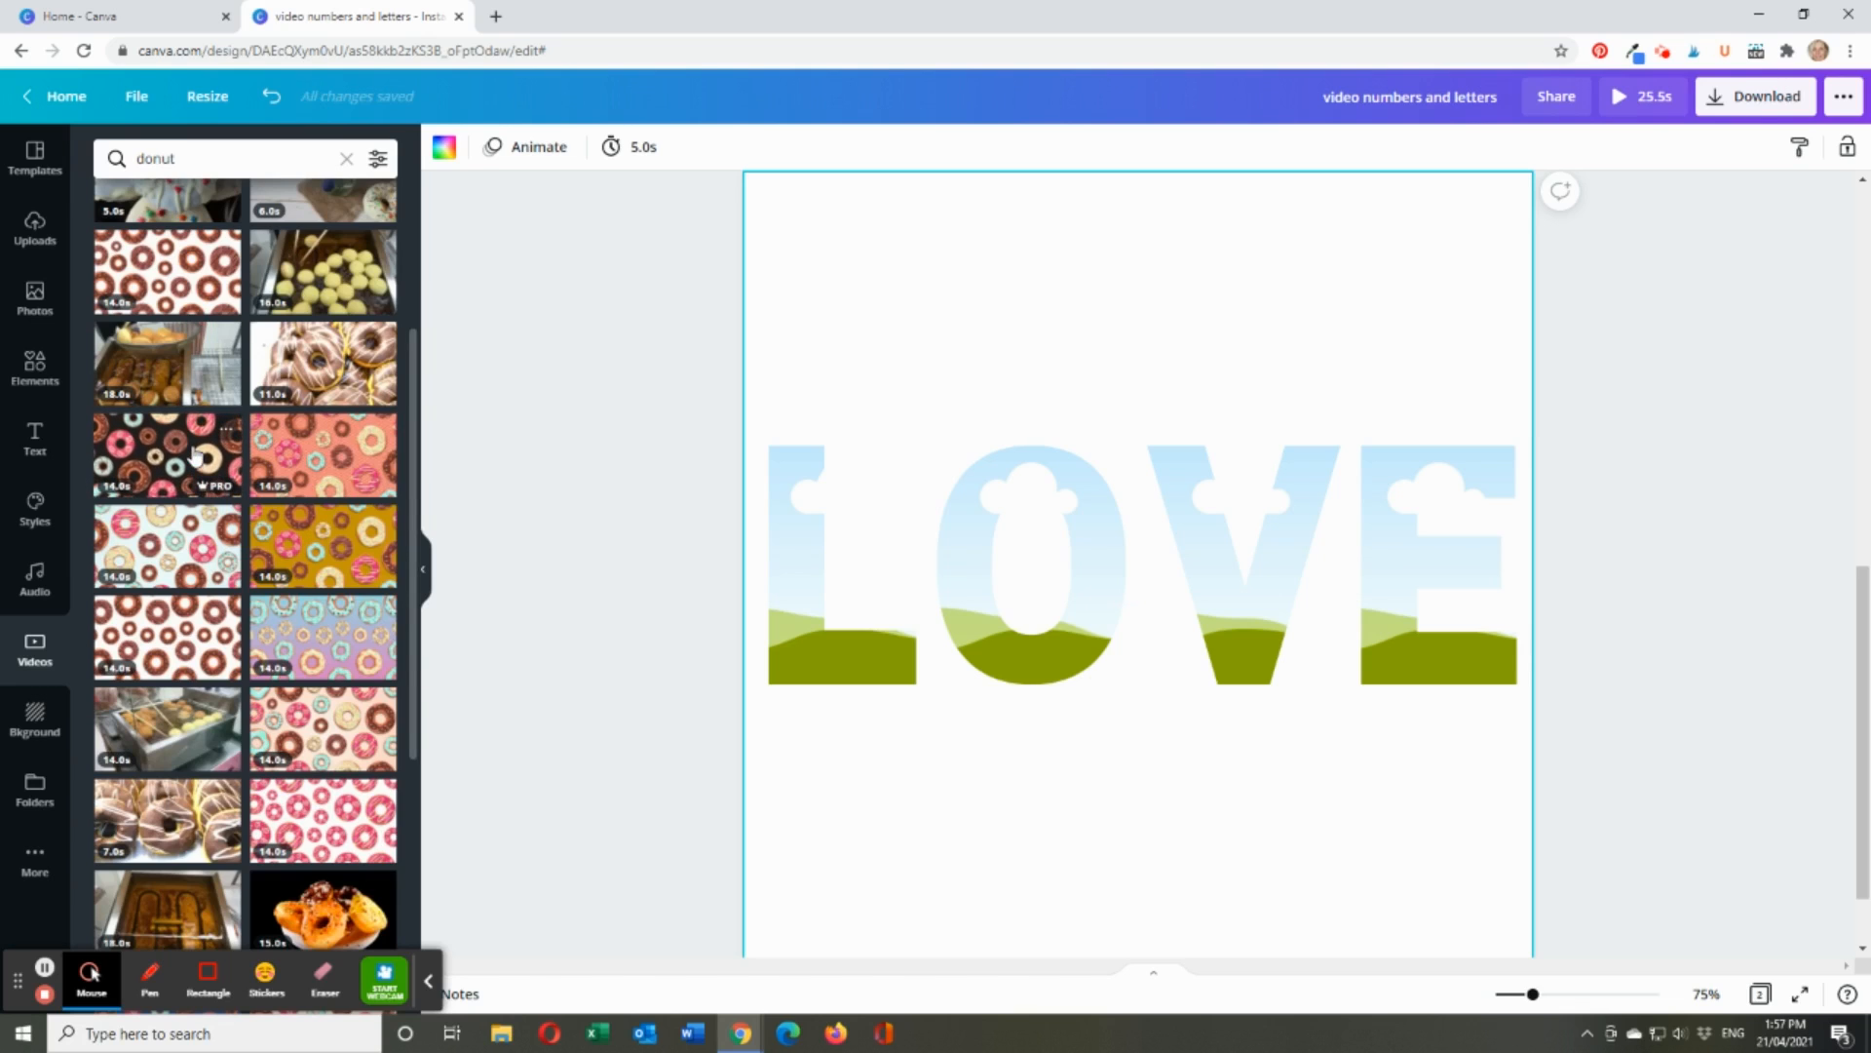
{"action": "left_click_drag", "start_coordinate": [179, 455], "coordinate": [699, 614]}
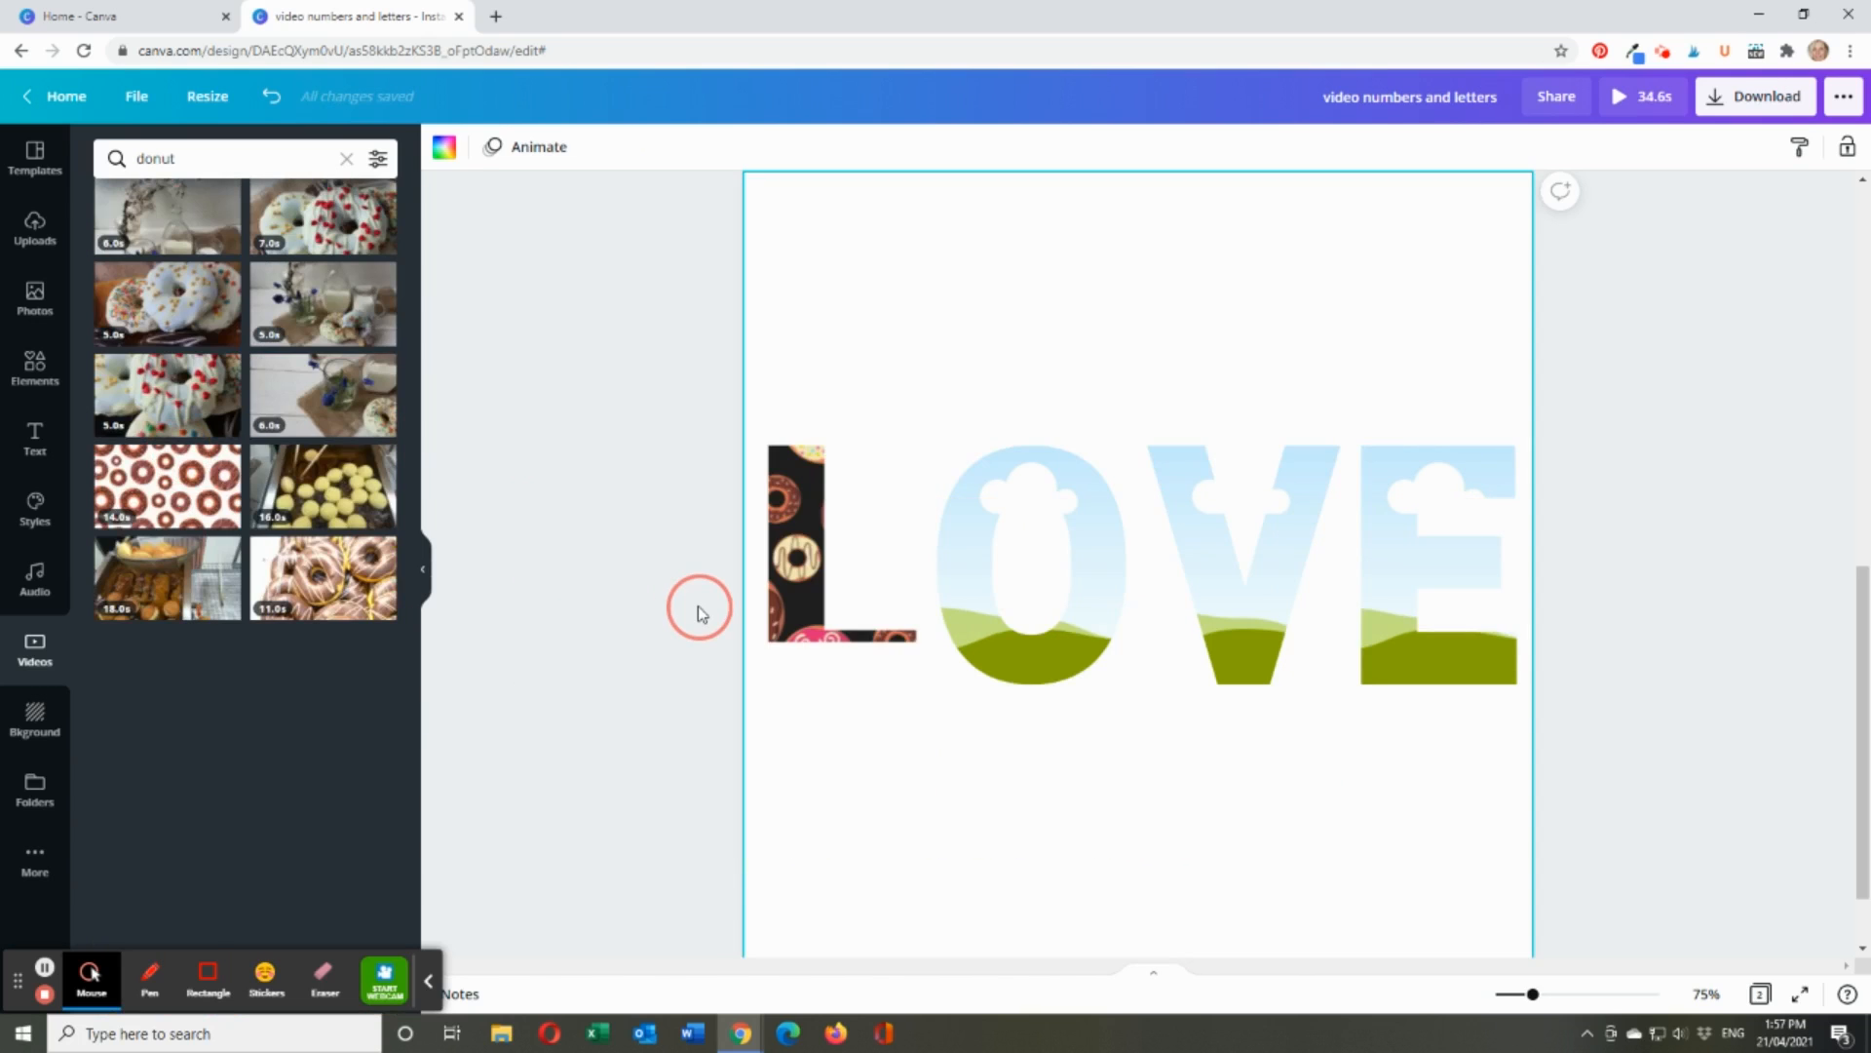
{"action": "left_click_drag", "start_coordinate": [158, 666], "coordinate": [875, 585]}
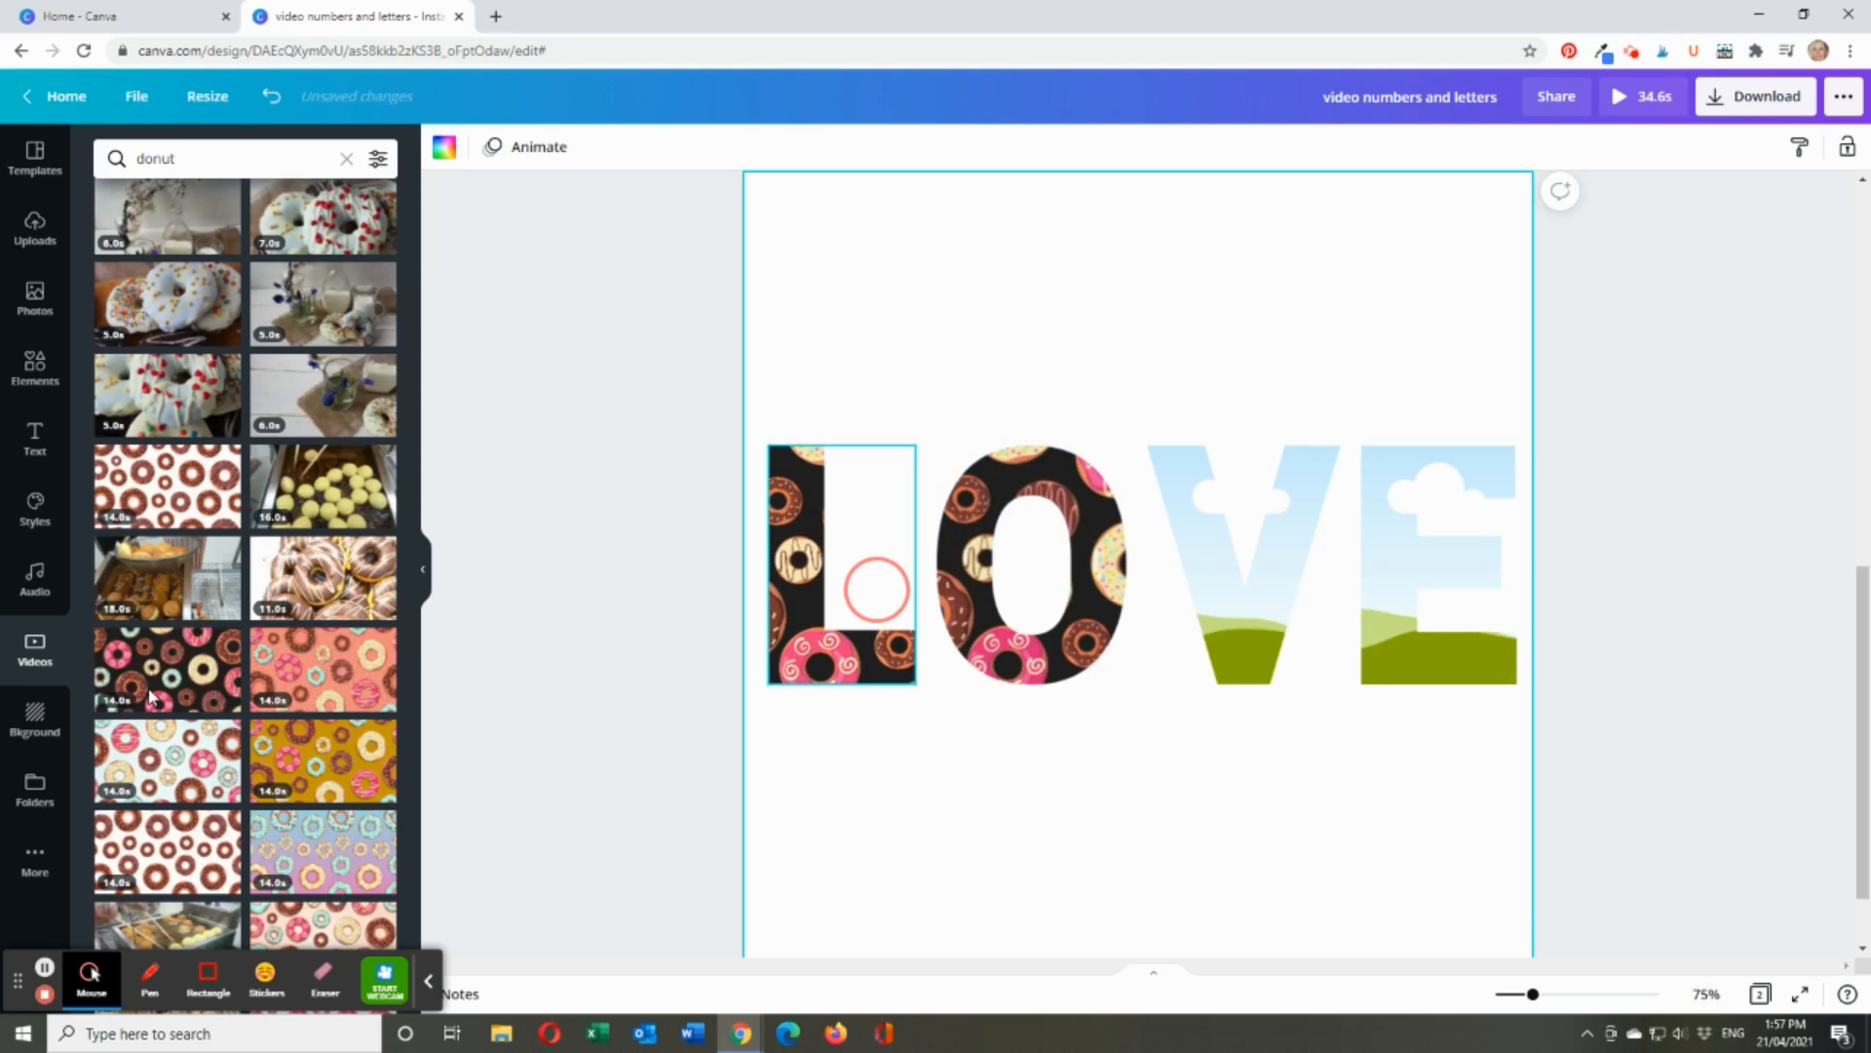
{"action": "left_click_drag", "start_coordinate": [979, 614], "coordinate": [1246, 573]}
{"action": "left_click_drag", "start_coordinate": [151, 669], "coordinate": [1395, 559]}
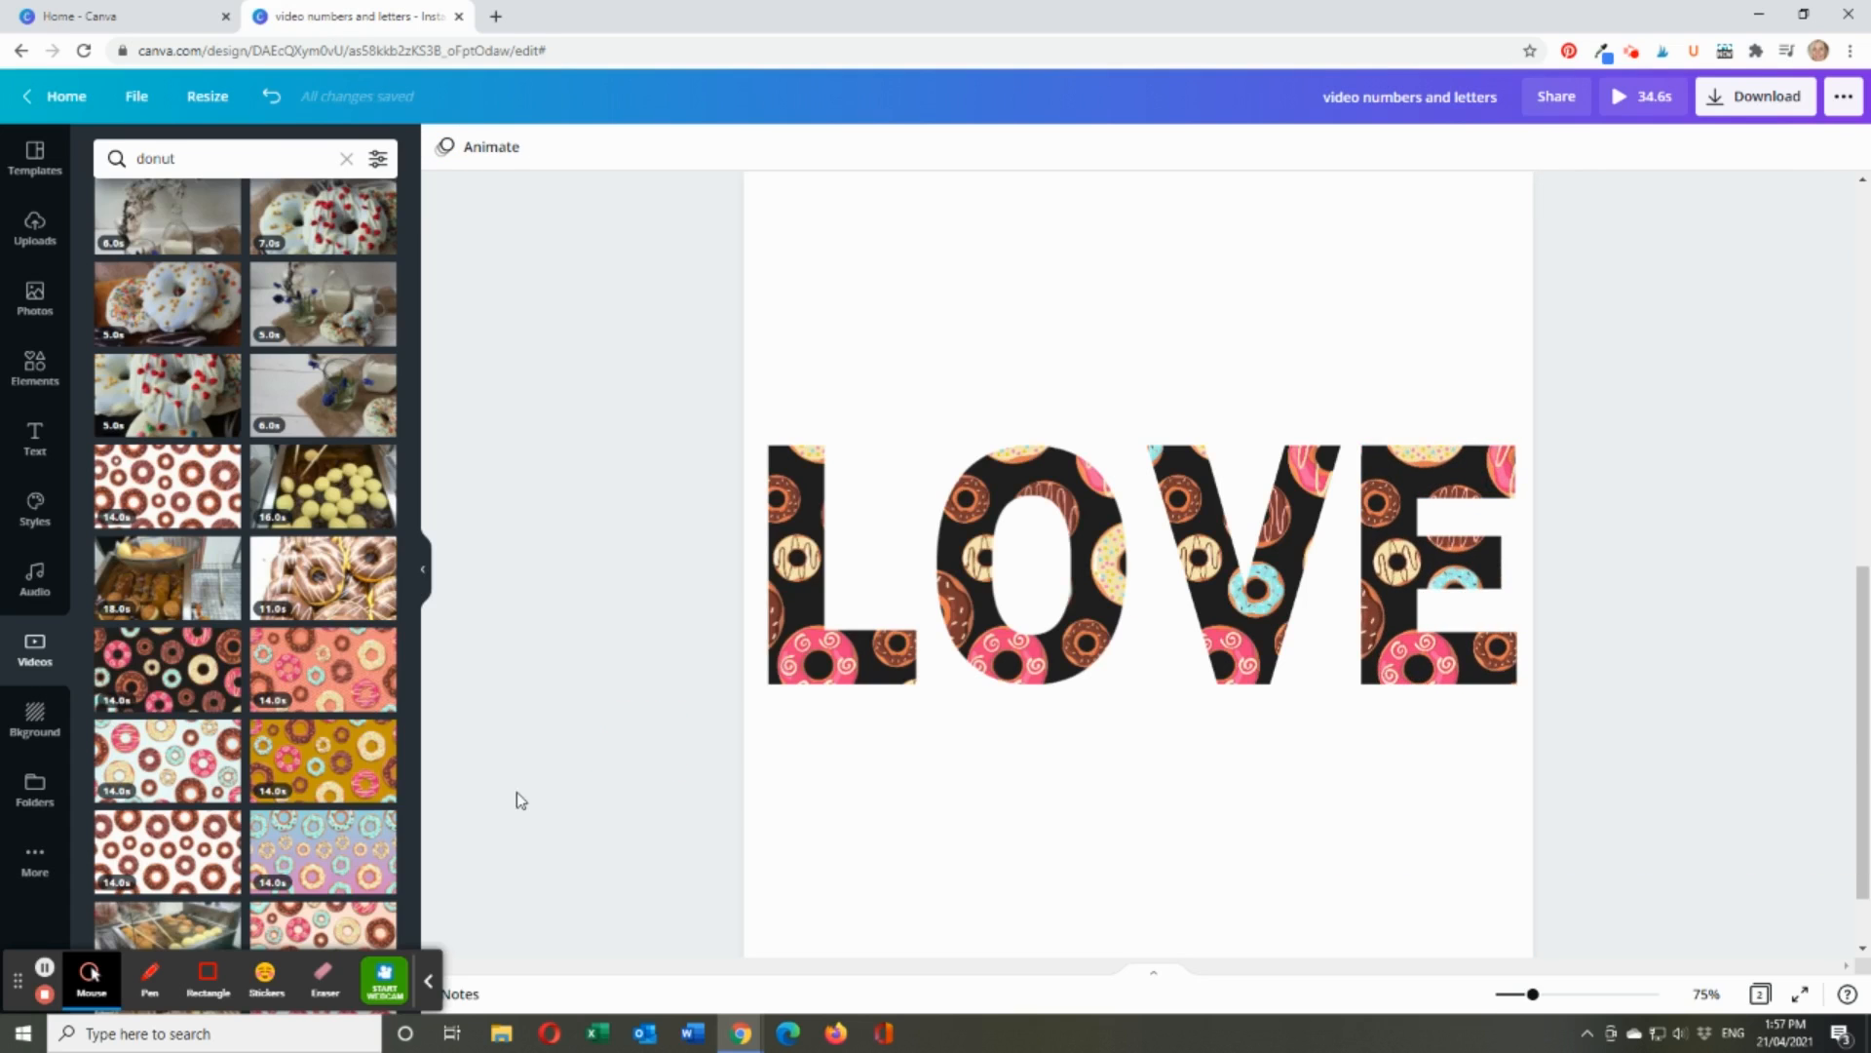
{"action": "left_click", "coordinate": [1033, 271]}
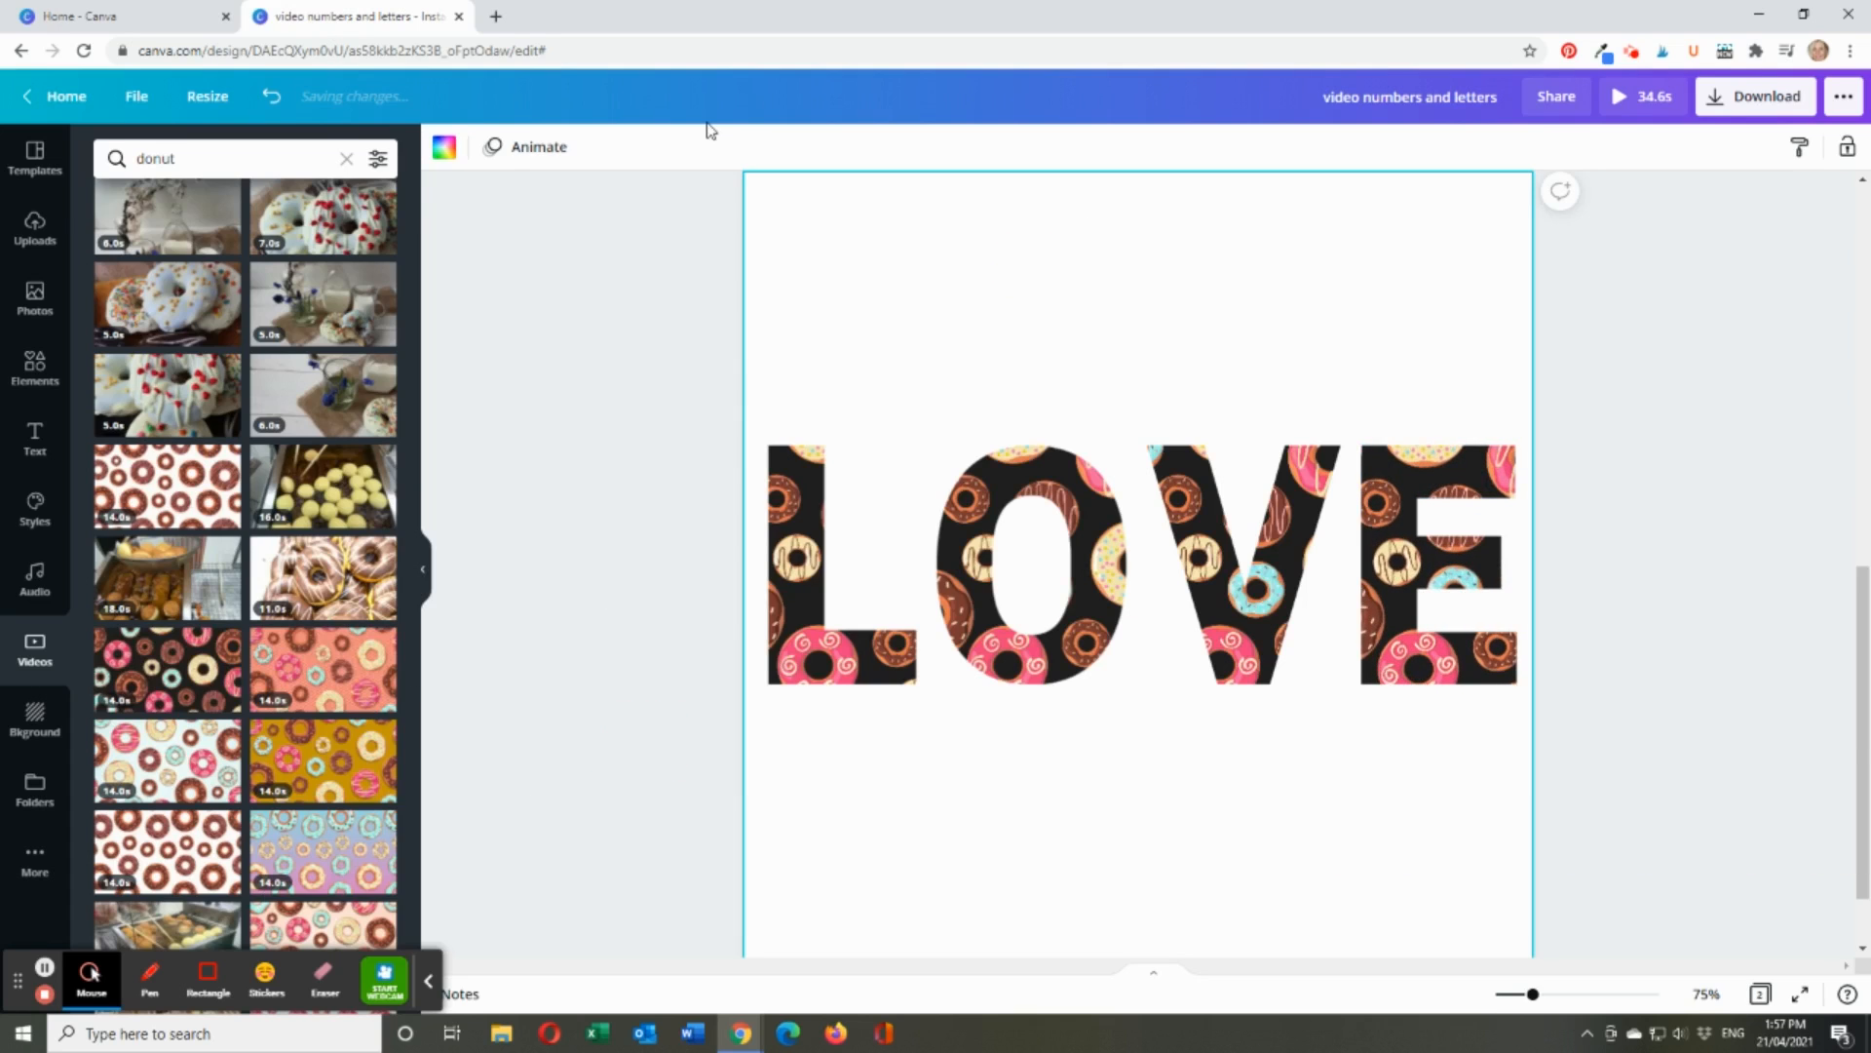
- Try hot pink, pale pink, grey and green from the primary palette as the background behind LOVE
{"action": "left_click", "coordinate": [445, 146]}
{"action": "left_click", "coordinate": [323, 374]}
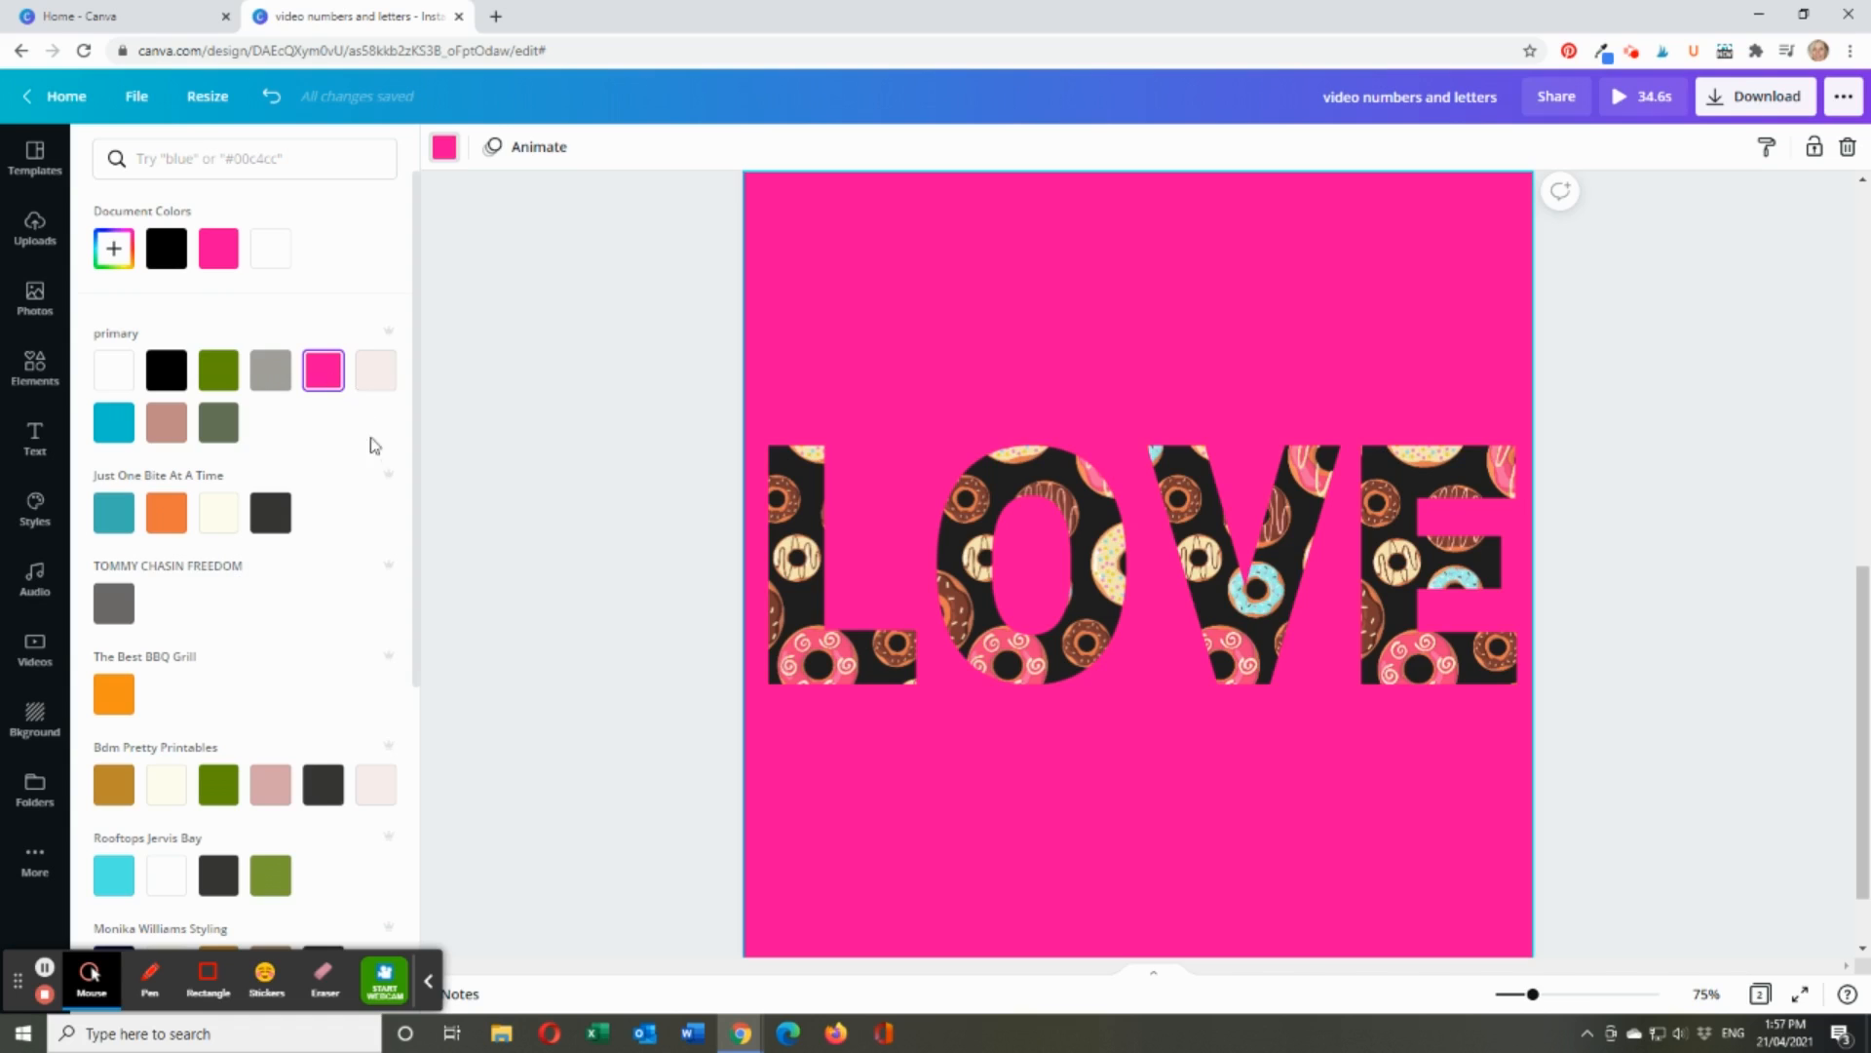
{"action": "left_click", "coordinate": [375, 375]}
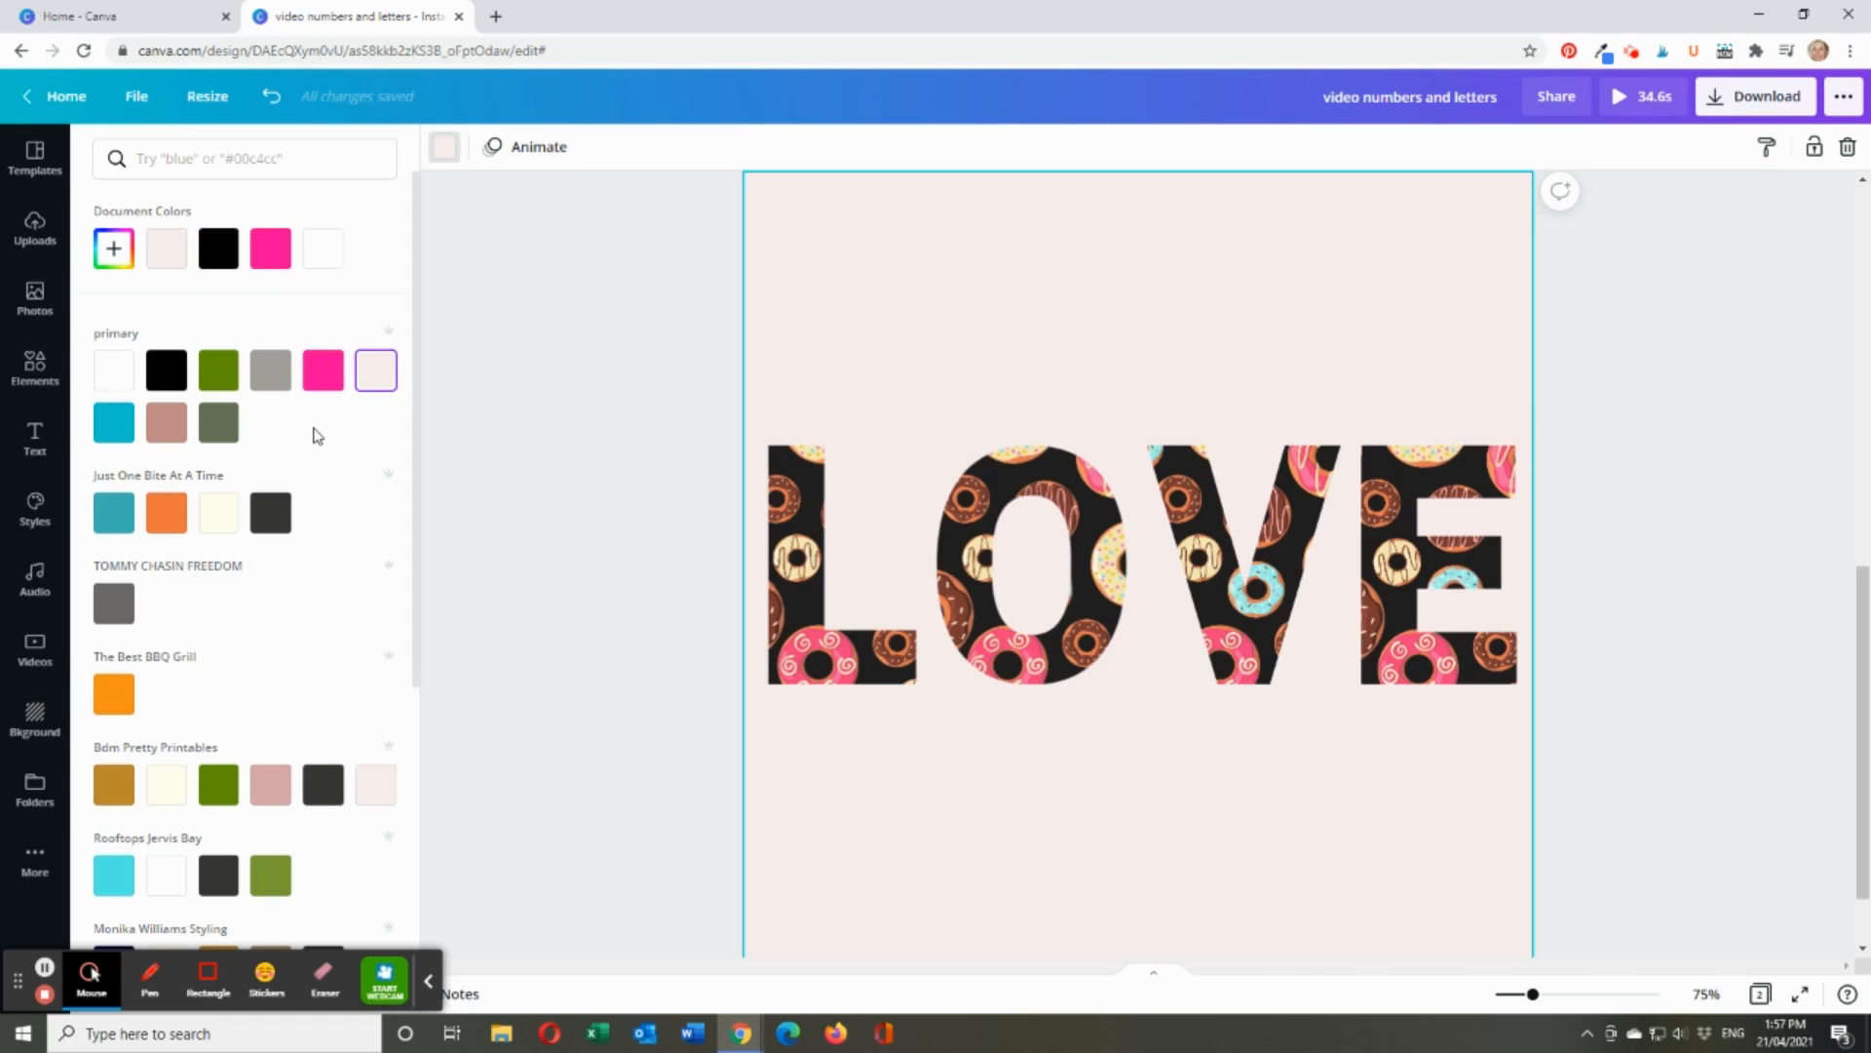
{"action": "left_click", "coordinate": [270, 376]}
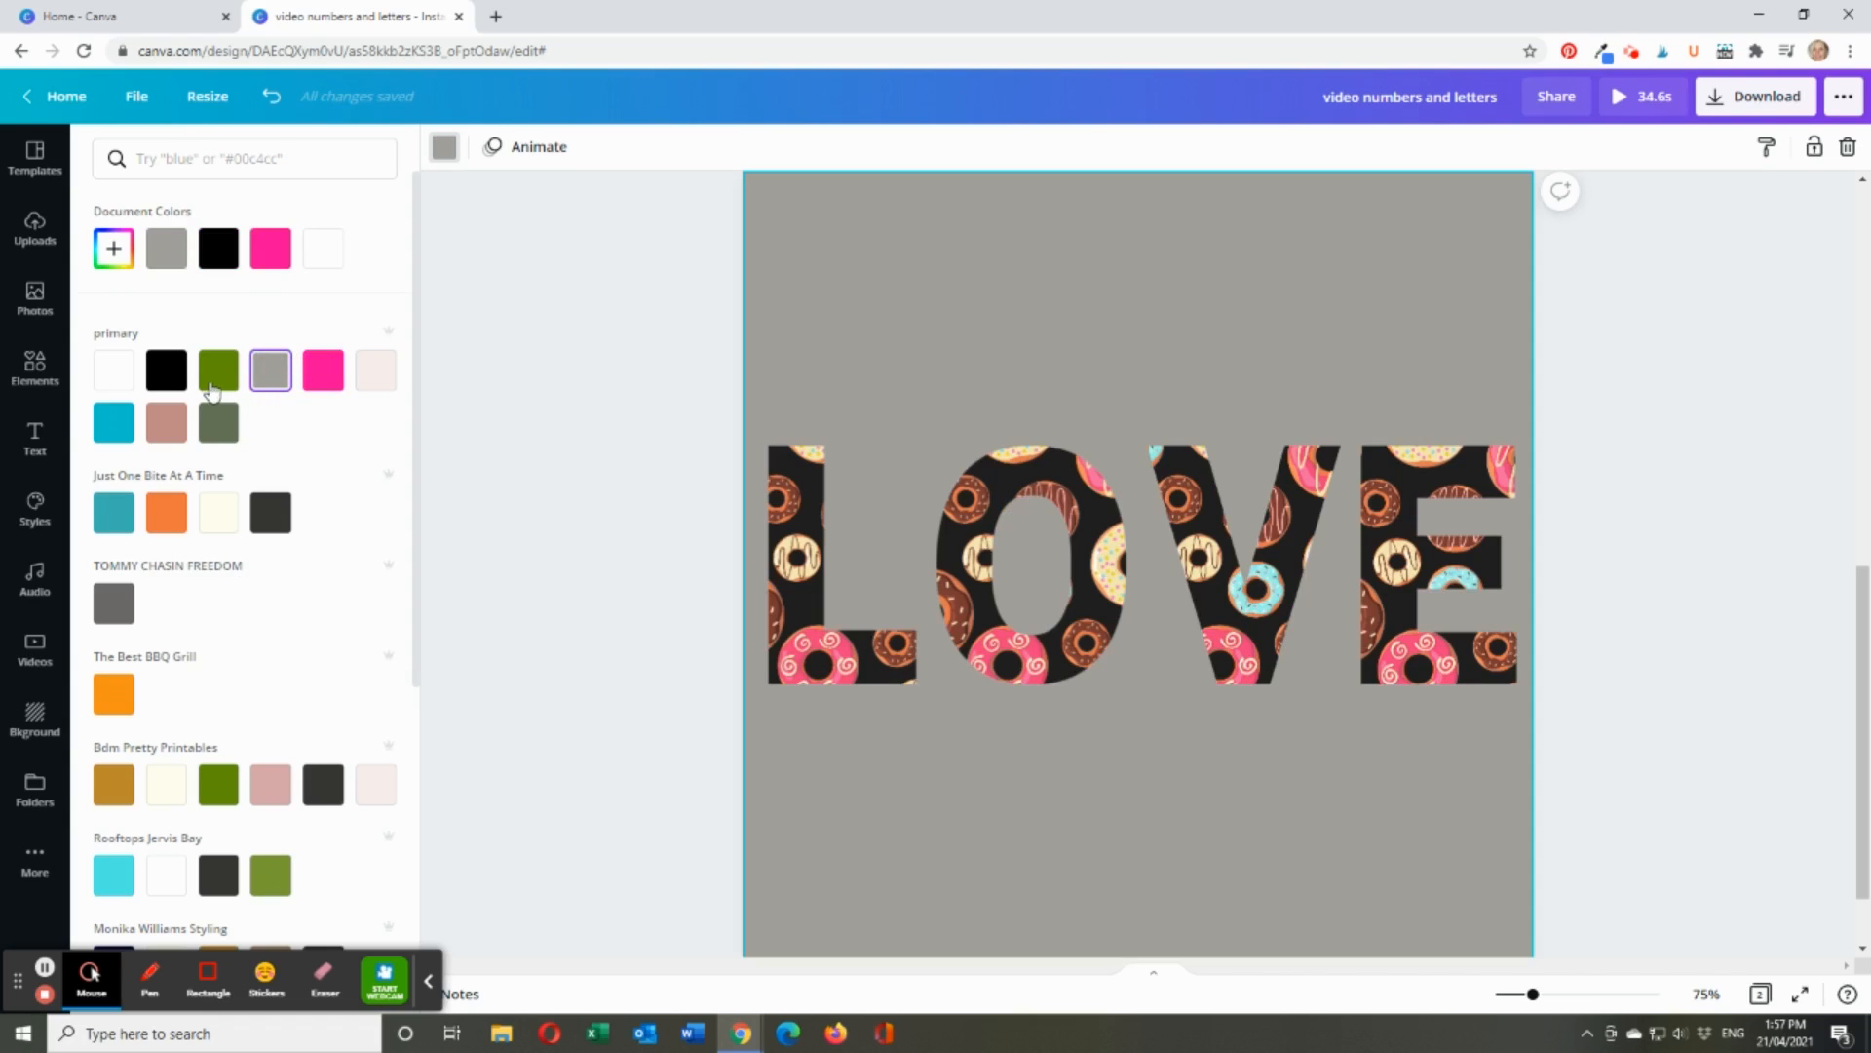
{"action": "left_click", "coordinate": [212, 387]}
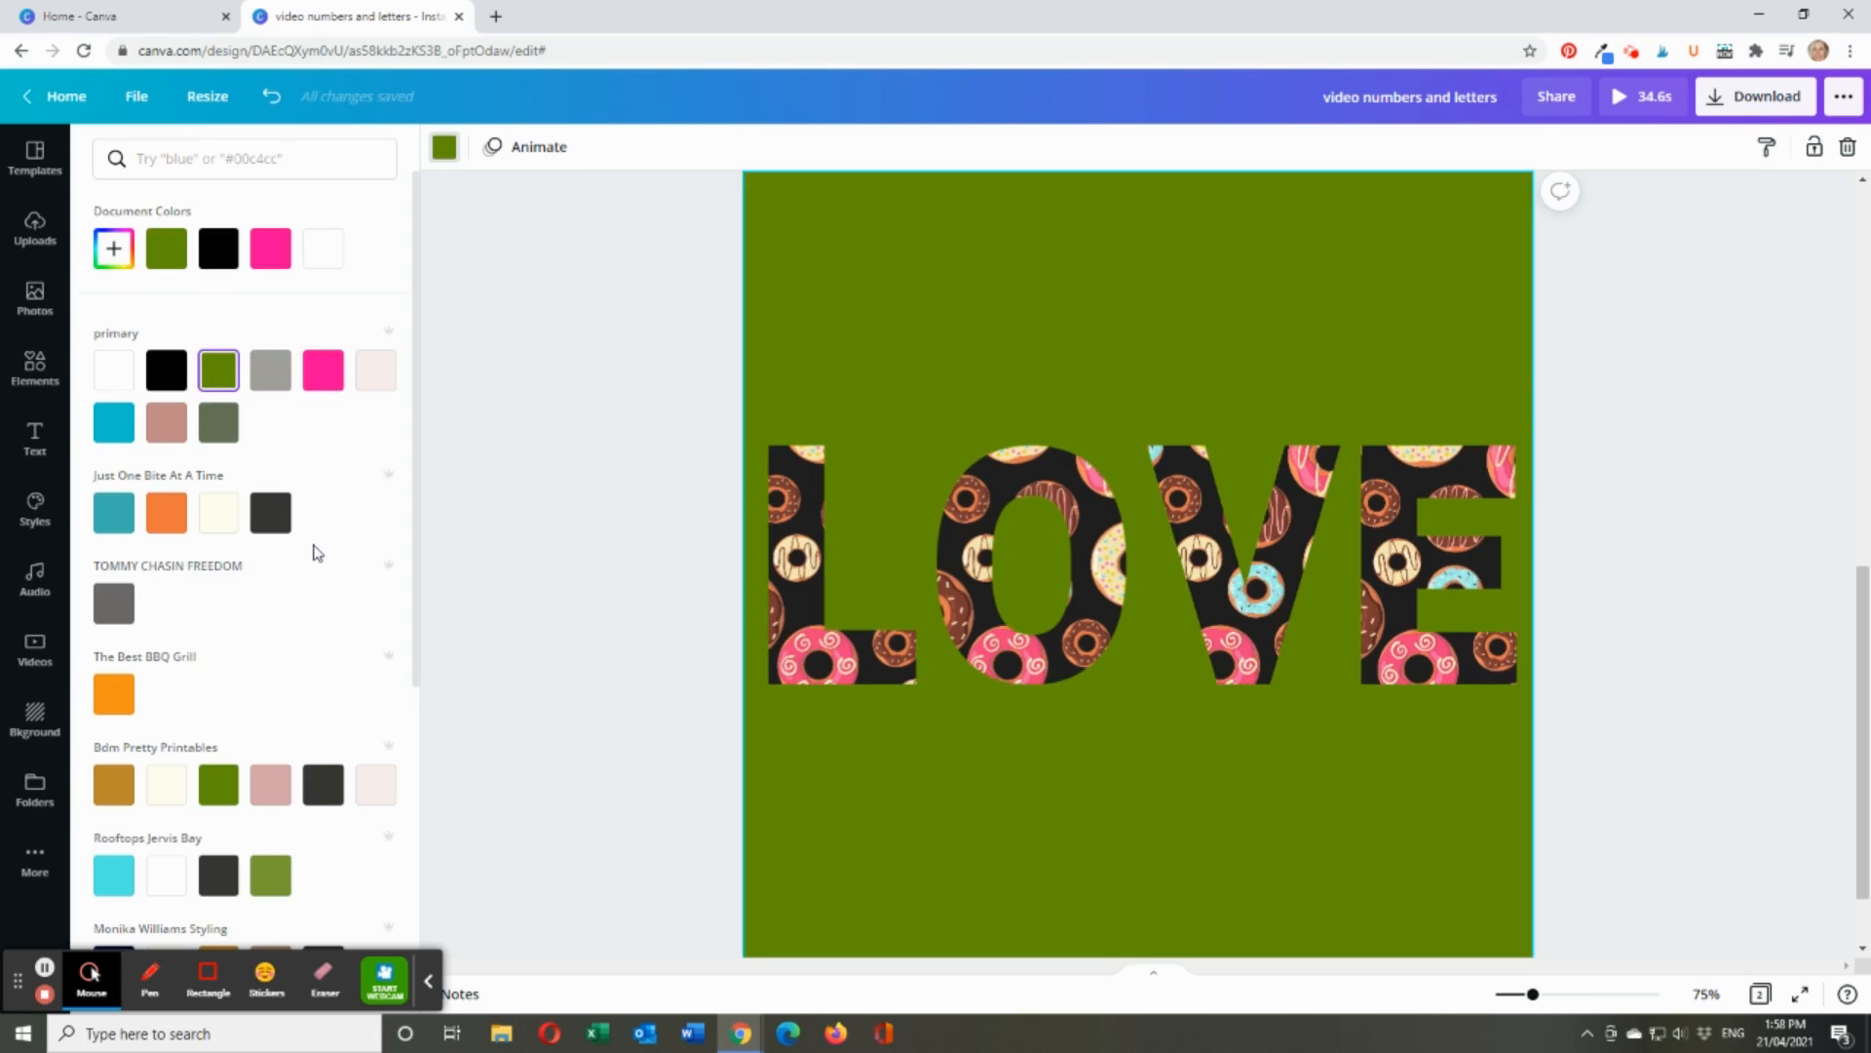
- Compare the brown photo colors as the LOVE page background and settle on the reddish brown
{"action": "scroll", "coordinate": [259, 679], "scroll_direction": "down", "scroll_amount": 4}
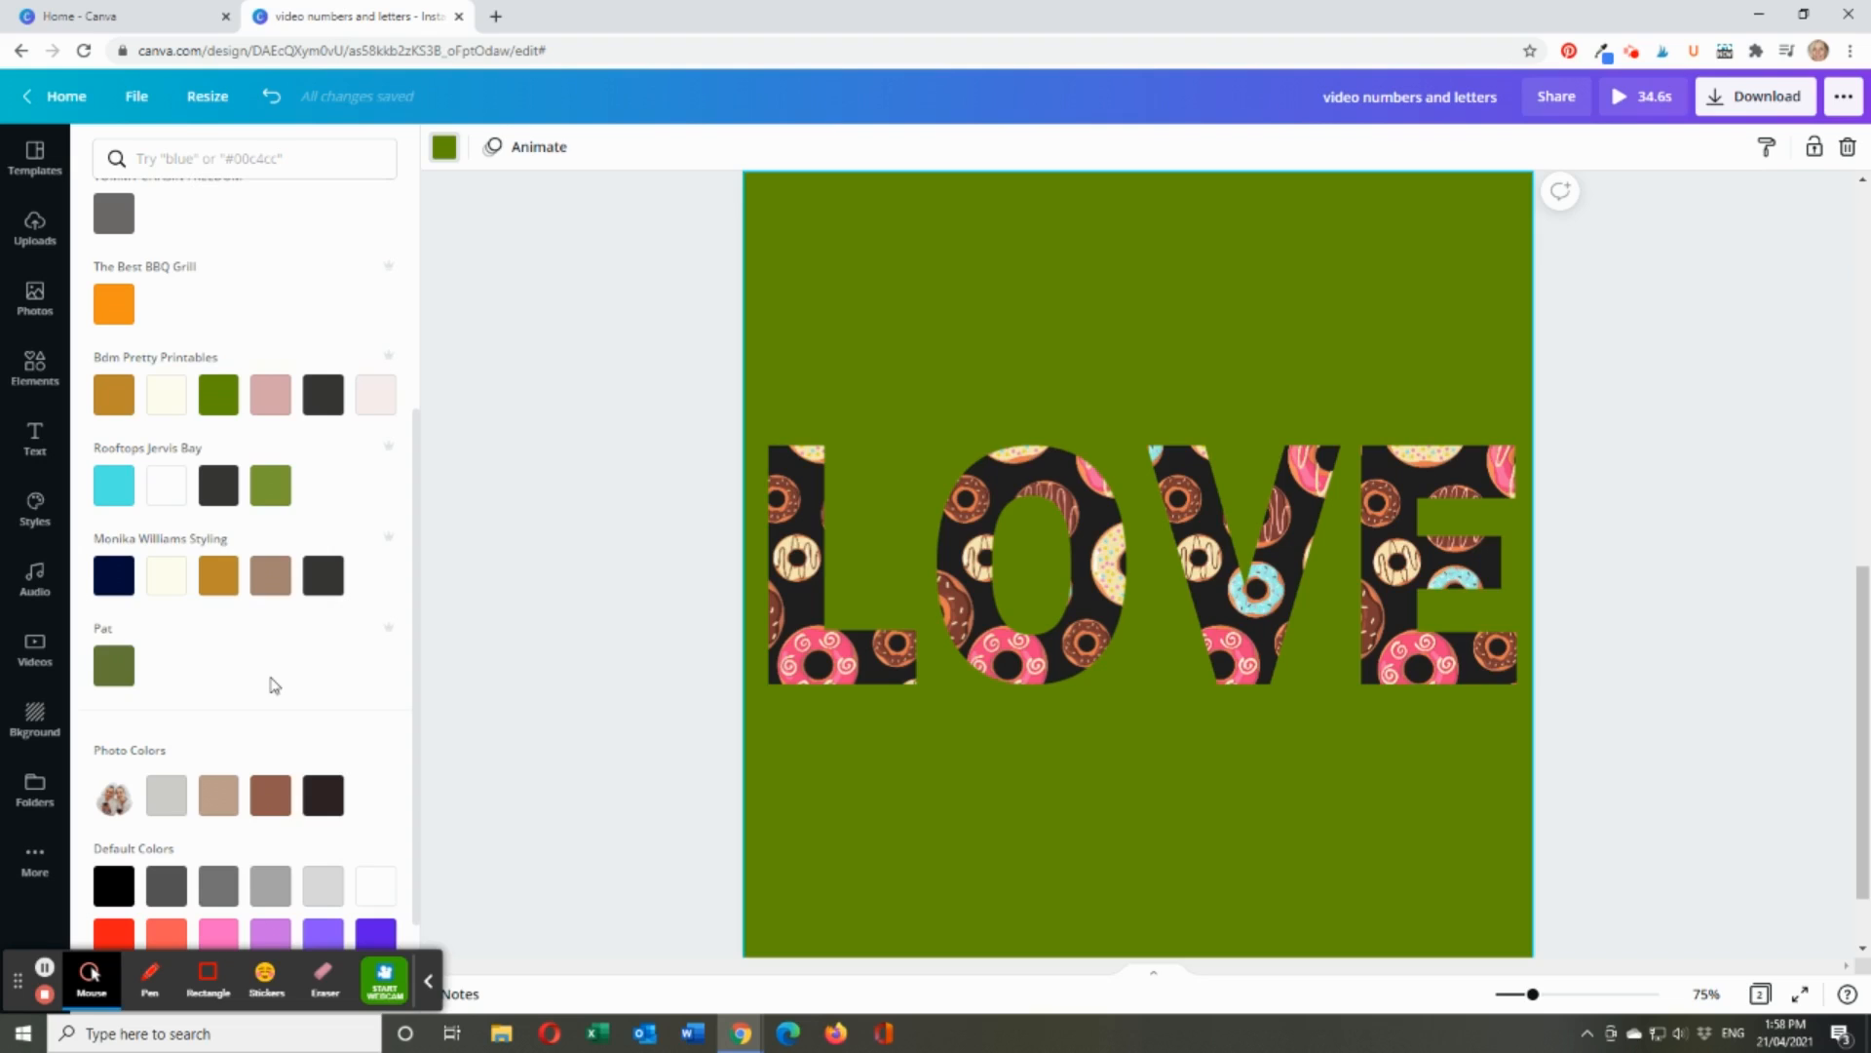
{"action": "left_click", "coordinate": [223, 799]}
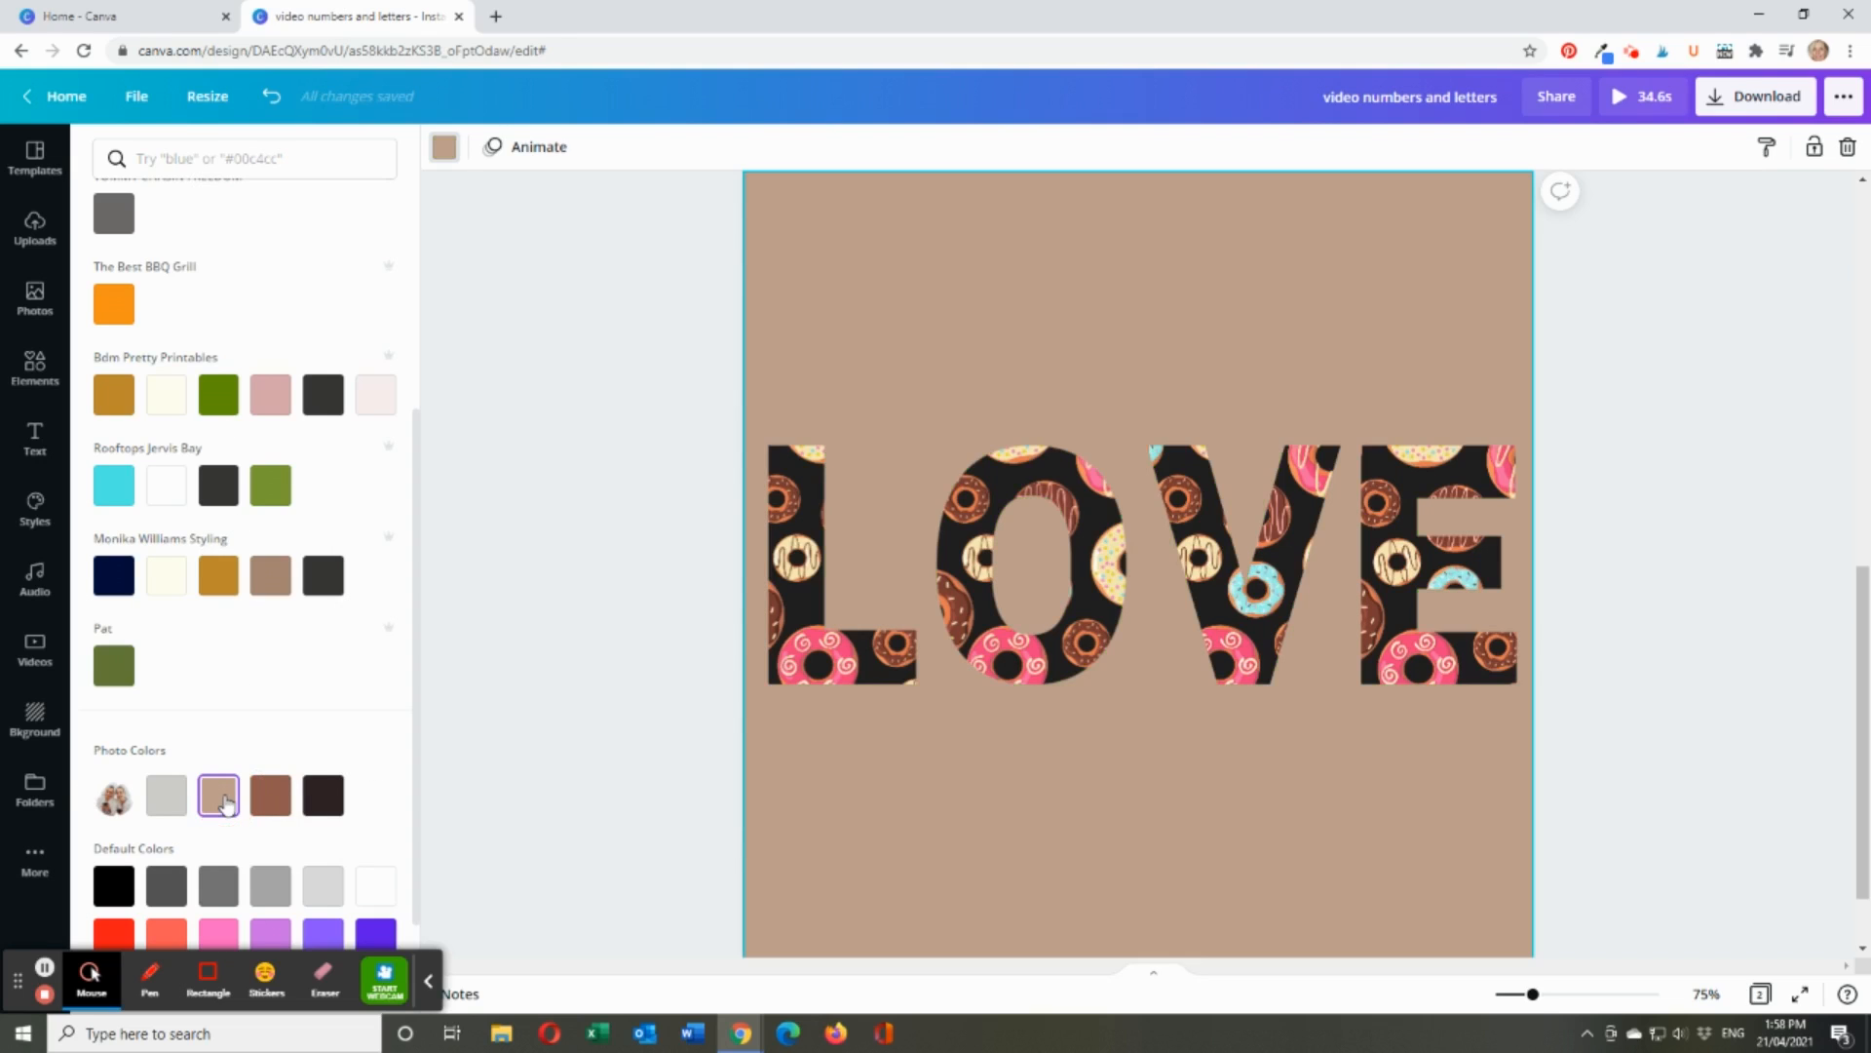
{"action": "left_click", "coordinate": [273, 802]}
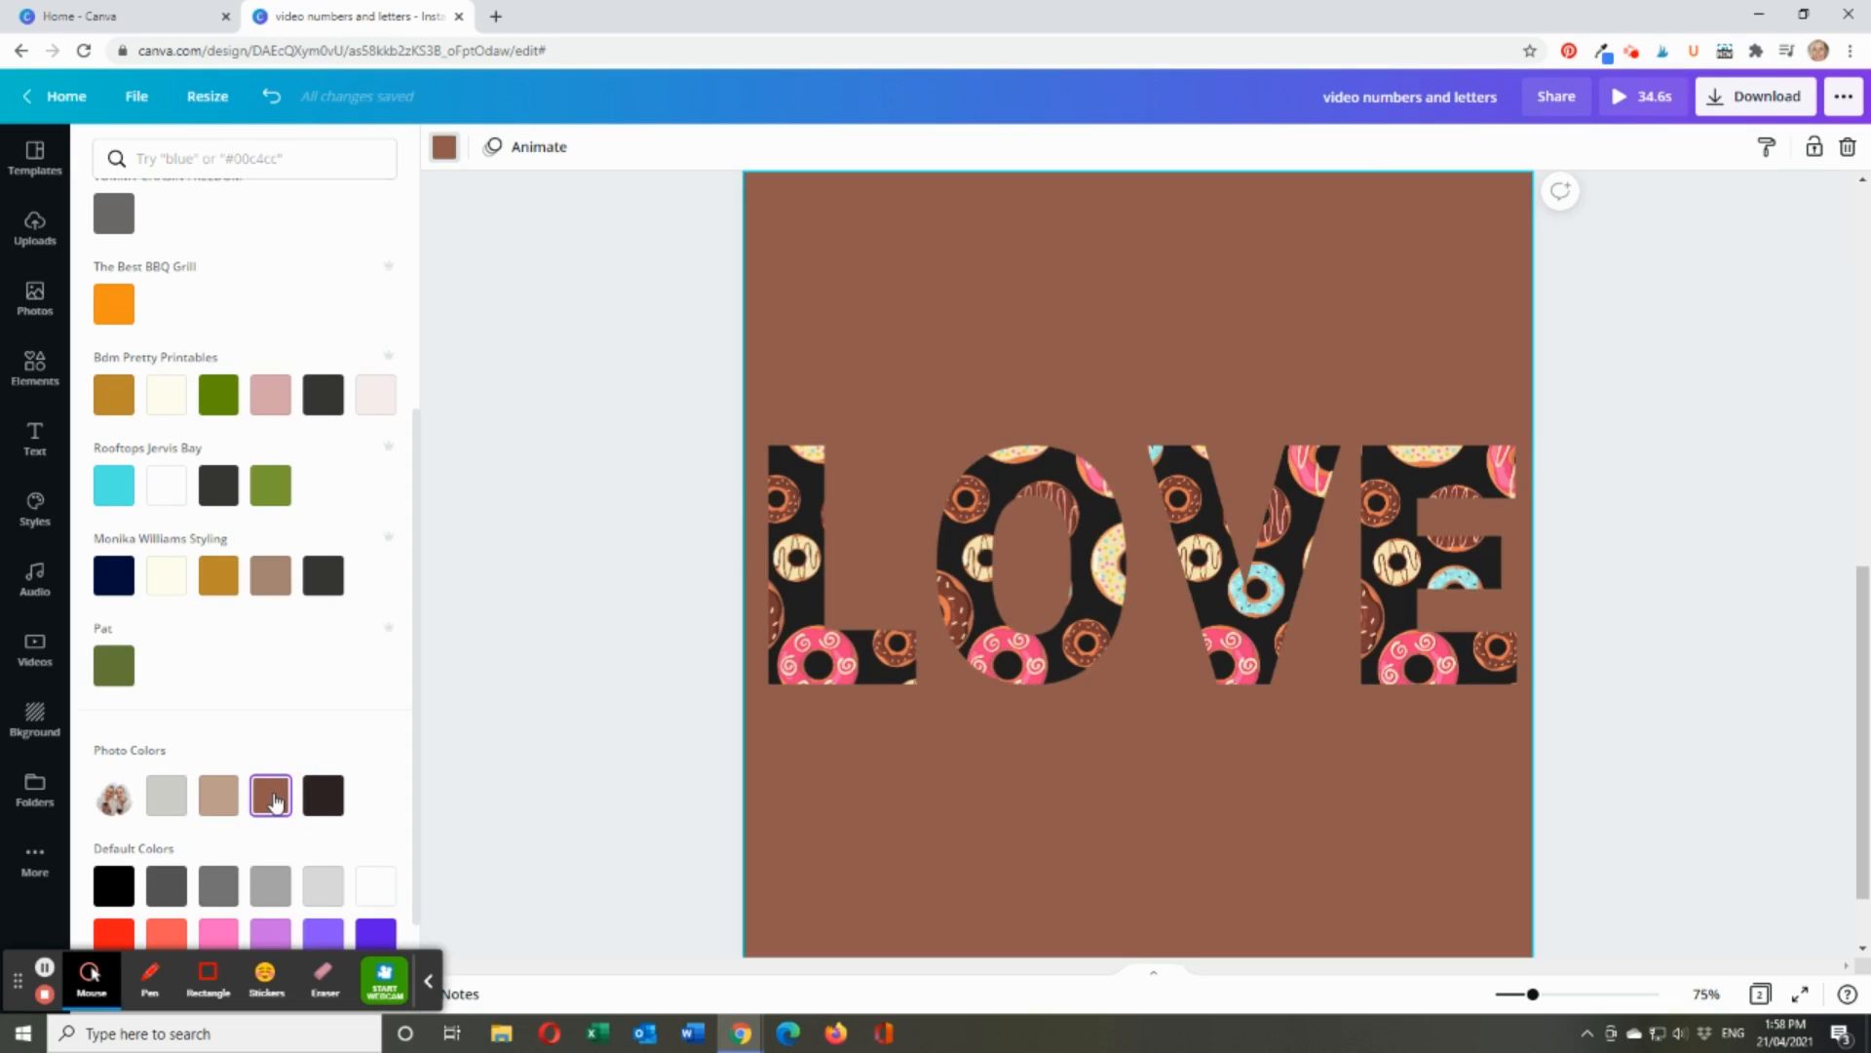
{"action": "left_click", "coordinate": [325, 797]}
{"action": "left_click", "coordinate": [273, 801]}
{"action": "left_click", "coordinate": [591, 776]}
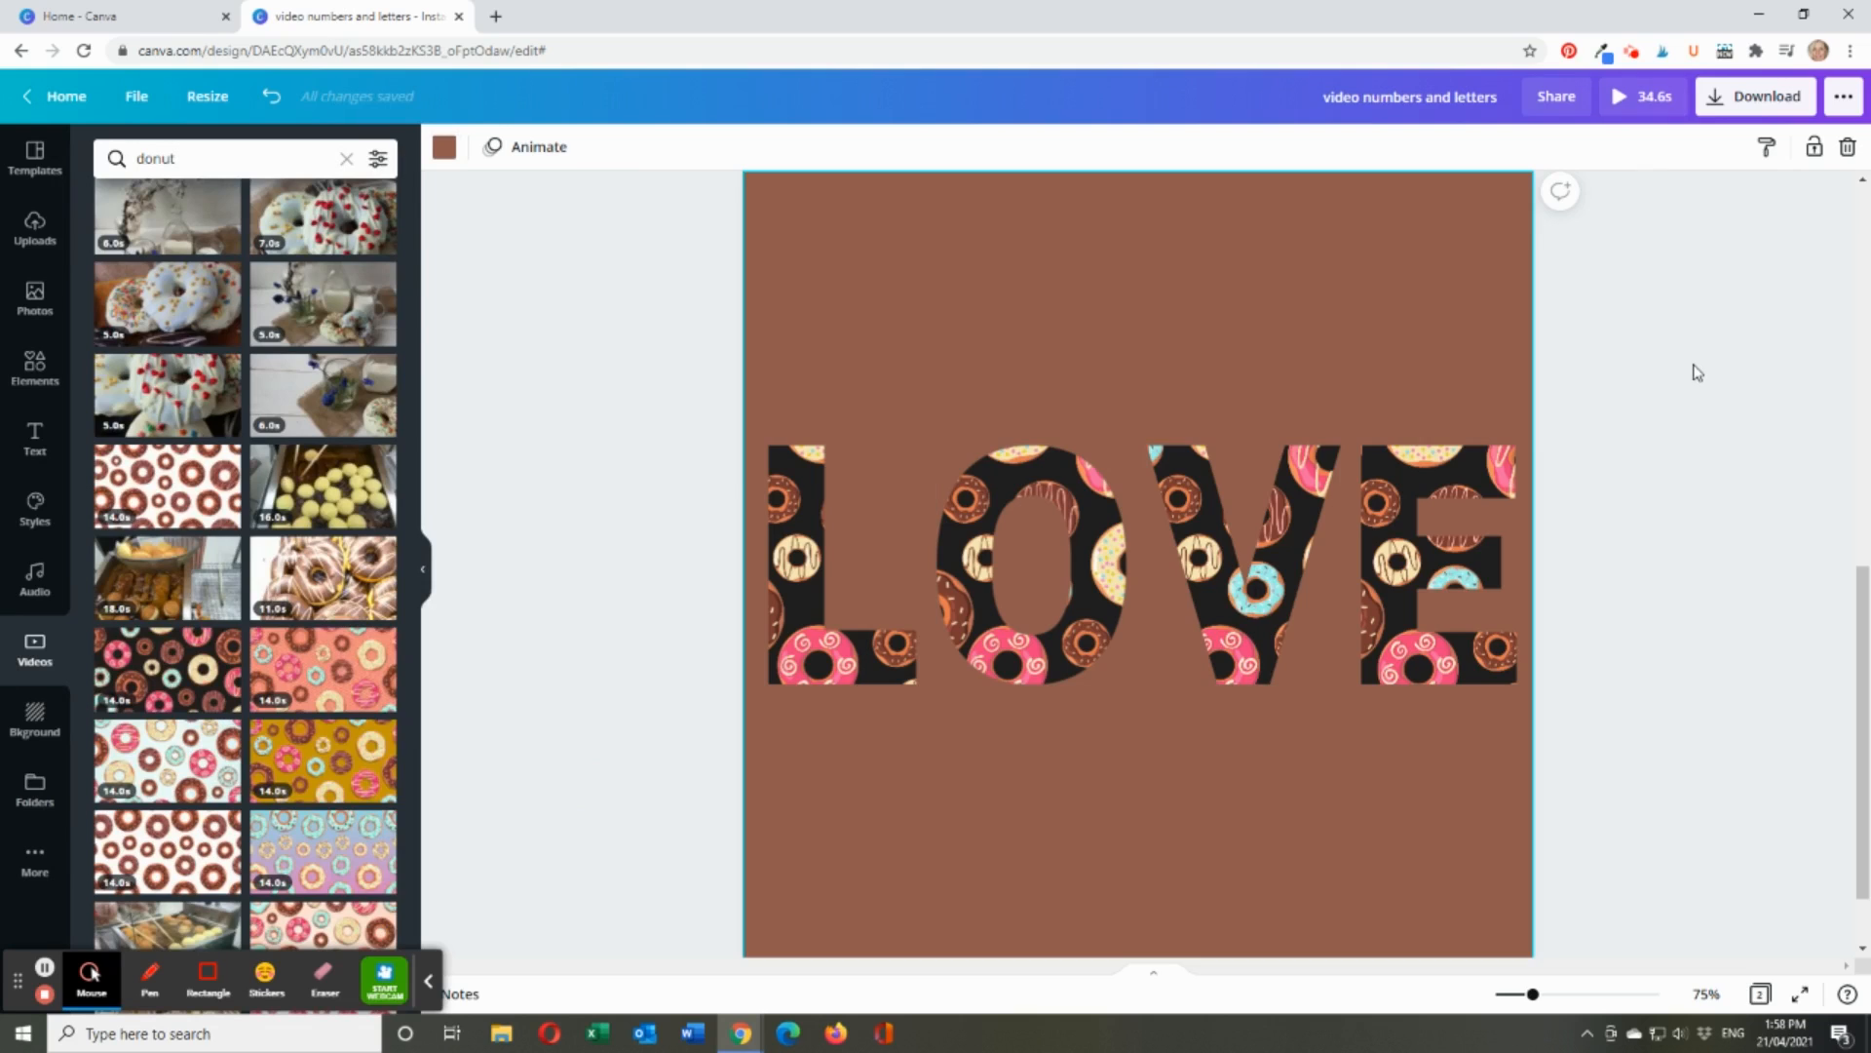
- Preview the whole design as video, skipping ahead through the first page and watching the LOVE page, and close the preview
{"action": "scroll", "coordinate": [1694, 370], "scroll_direction": "up", "scroll_amount": 2}
{"action": "scroll", "coordinate": [1696, 371], "scroll_direction": "down", "scroll_amount": 2}
{"action": "left_click", "coordinate": [1622, 102]}
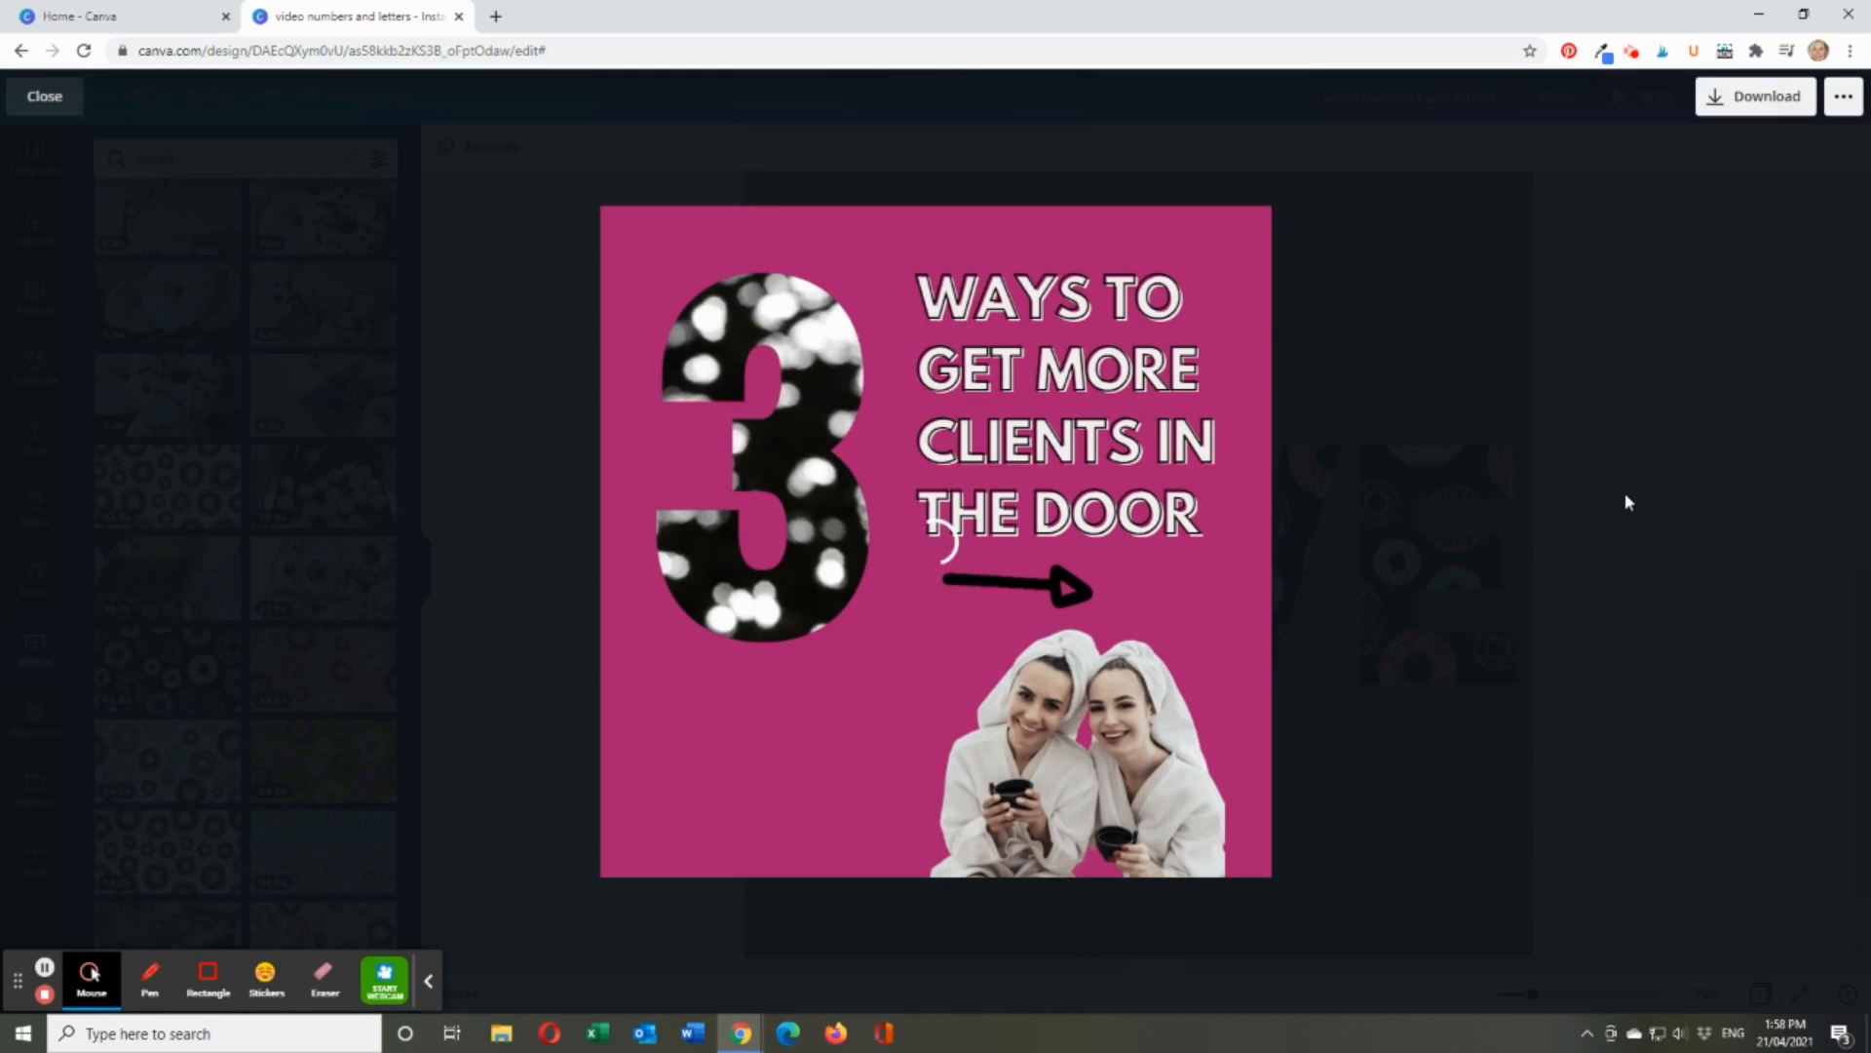
{"action": "left_click", "coordinate": [705, 851]}
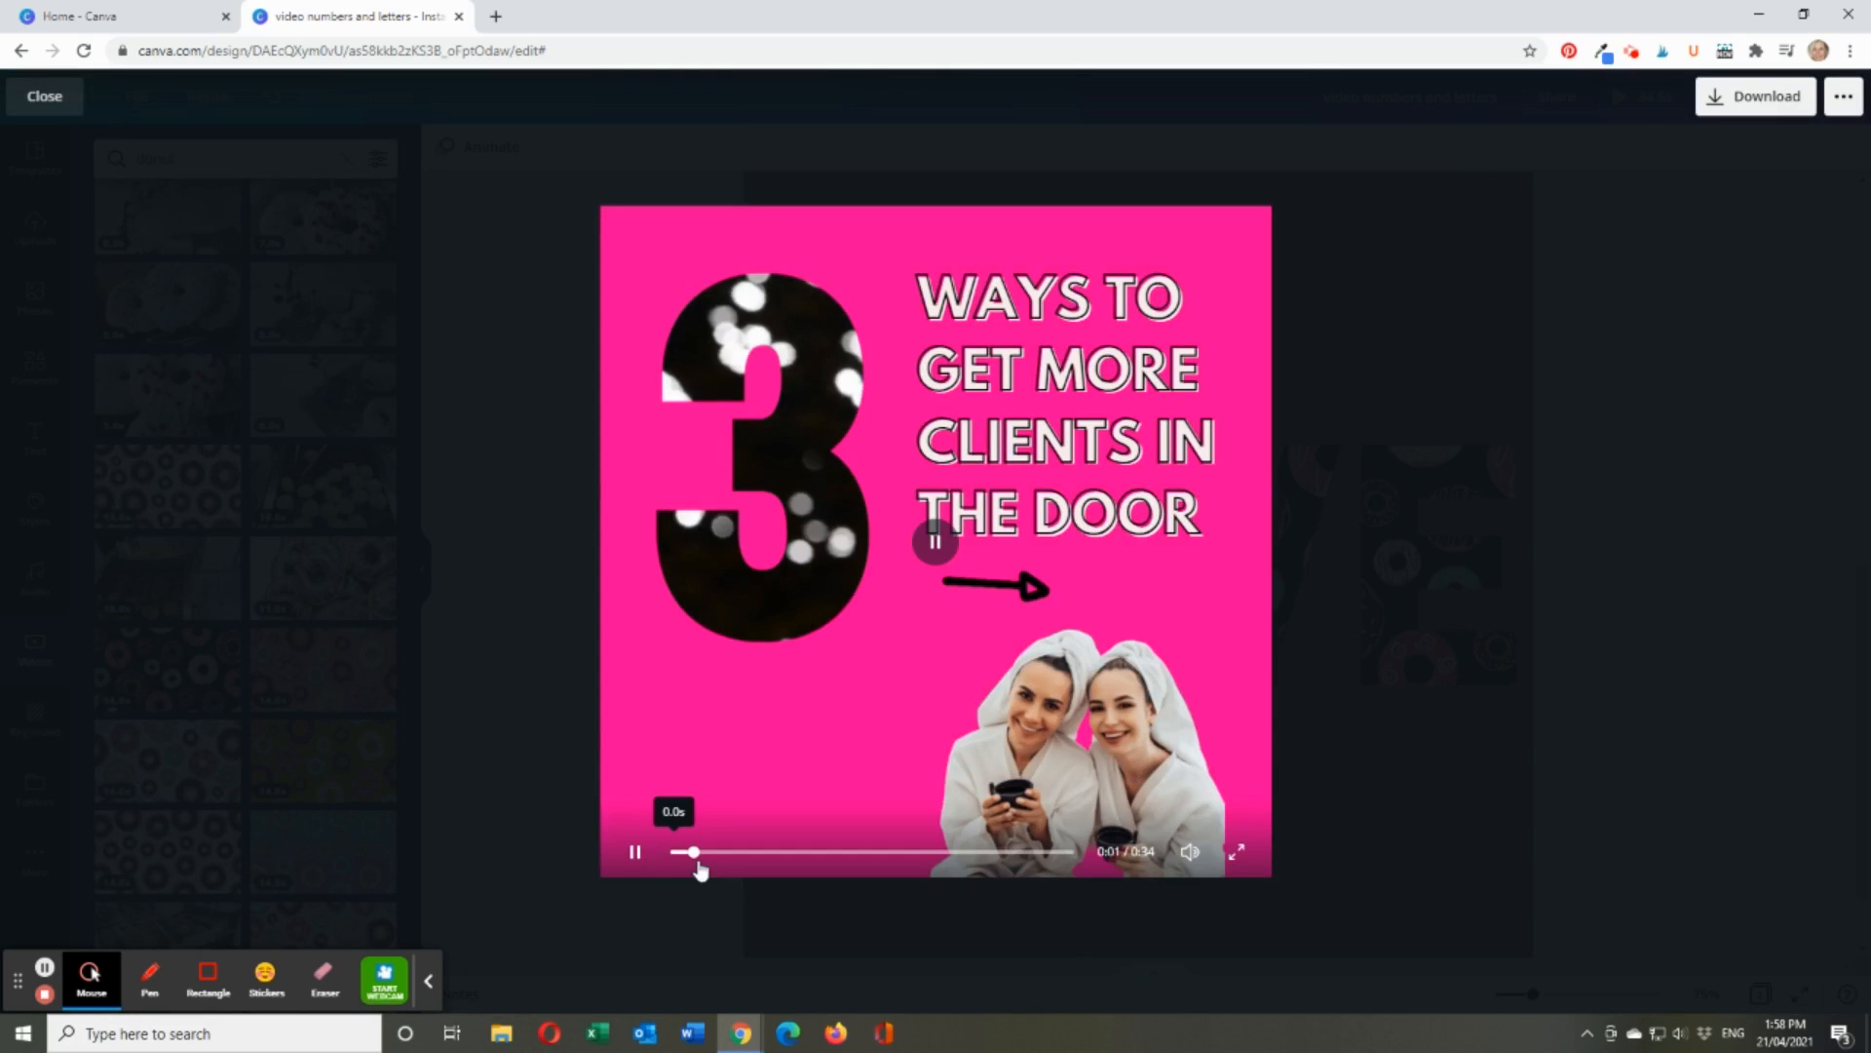
{"action": "left_click_drag", "start_coordinate": [744, 852], "coordinate": [792, 852]}
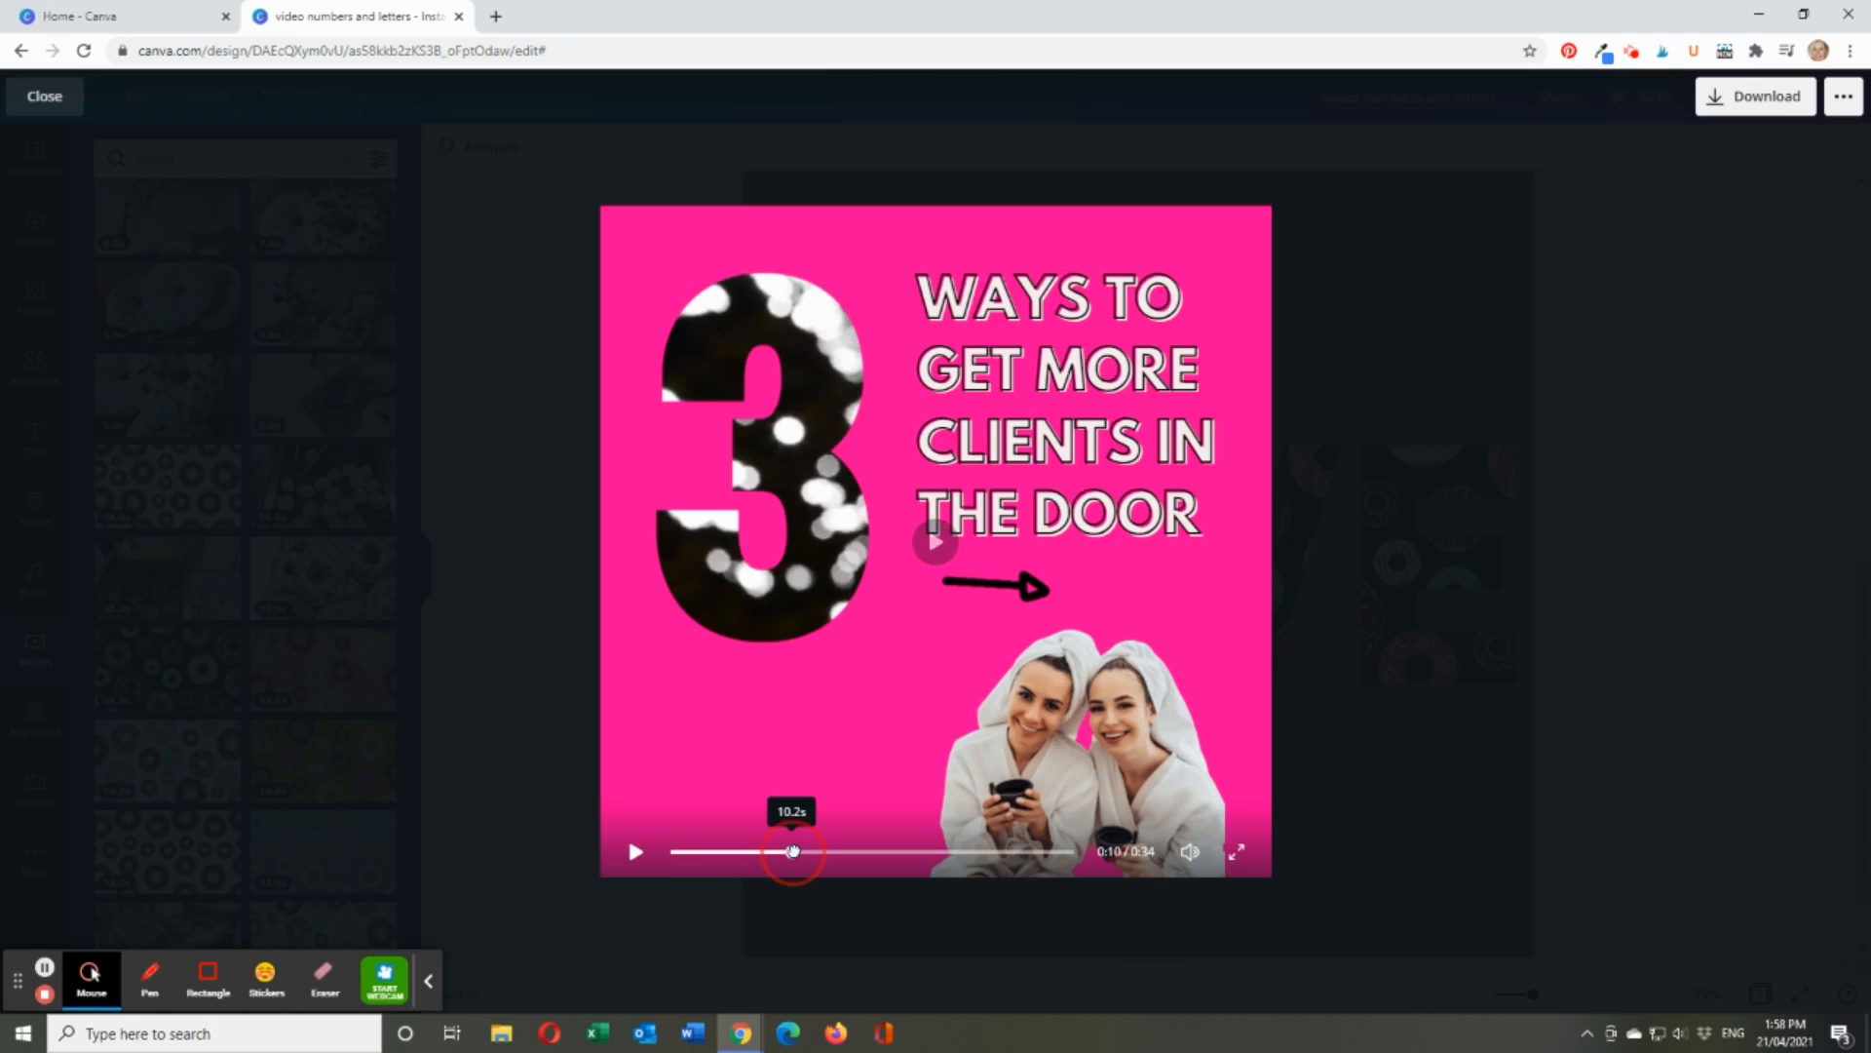
{"action": "left_click_drag", "start_coordinate": [792, 852], "coordinate": [825, 852]}
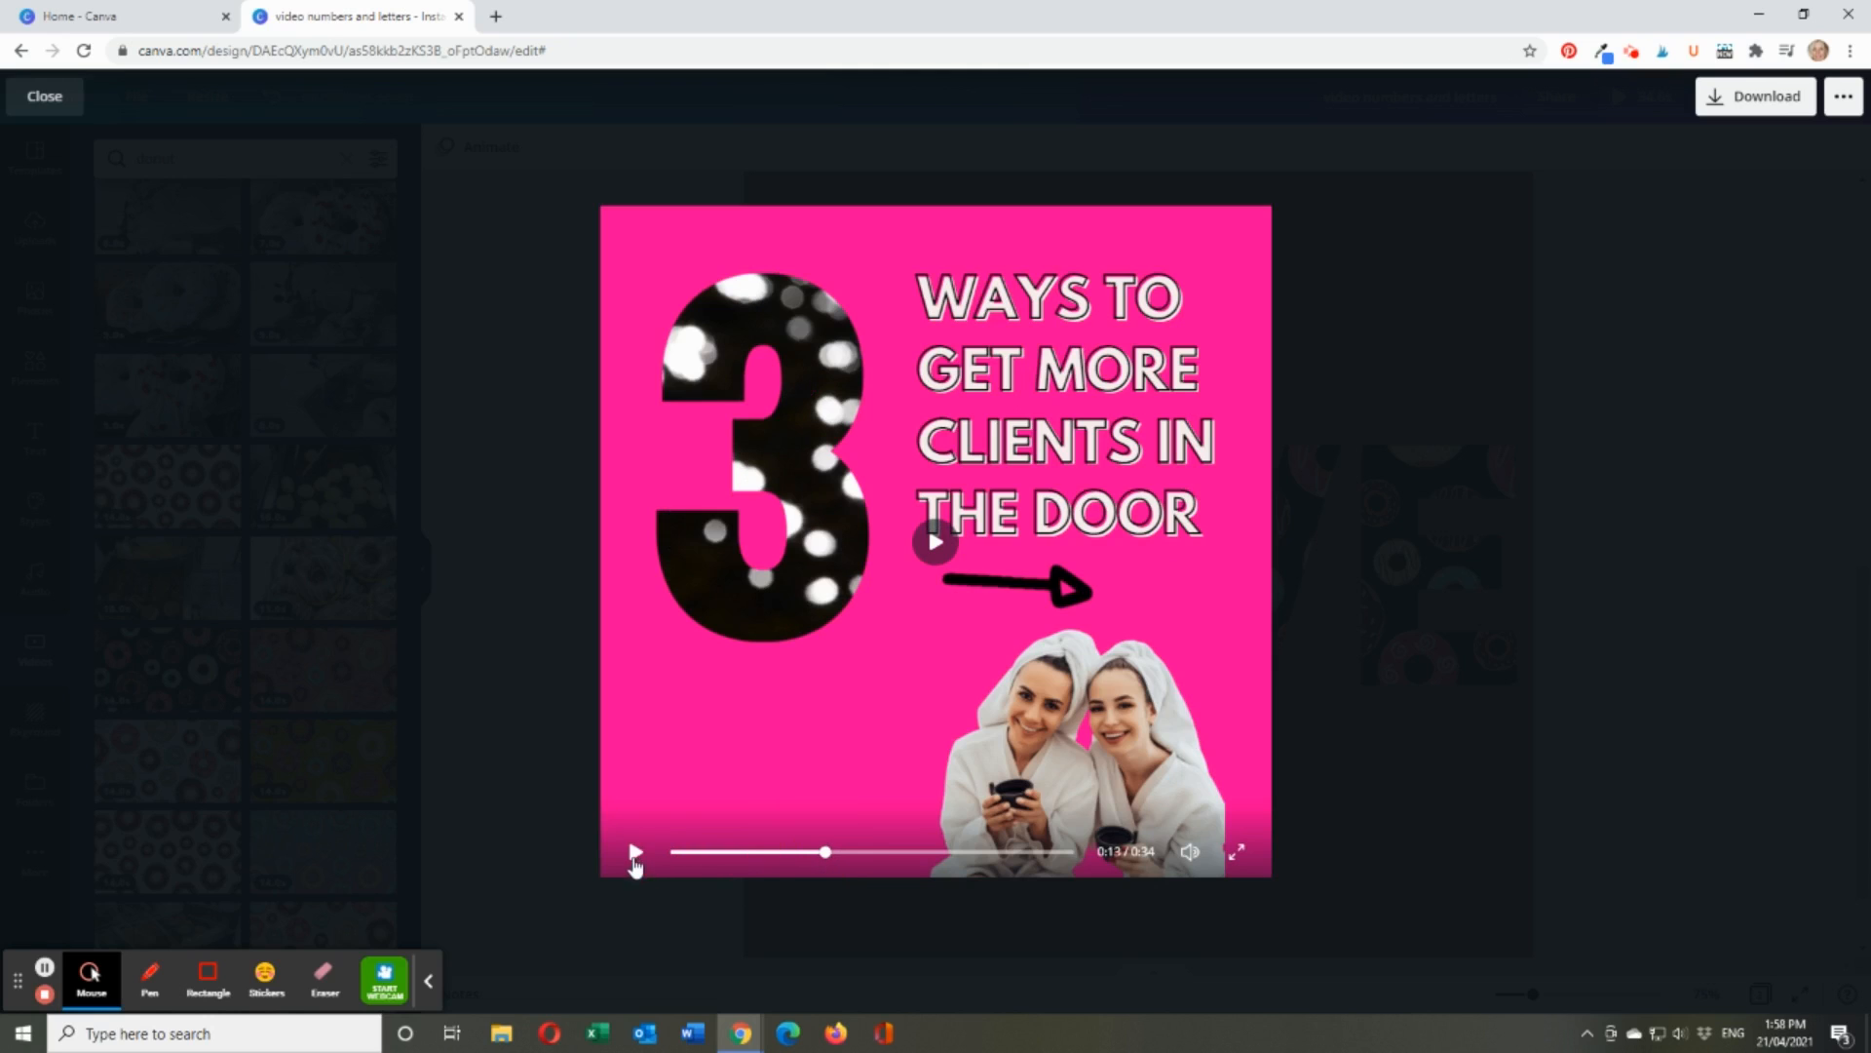
{"action": "left_click", "coordinate": [635, 854]}
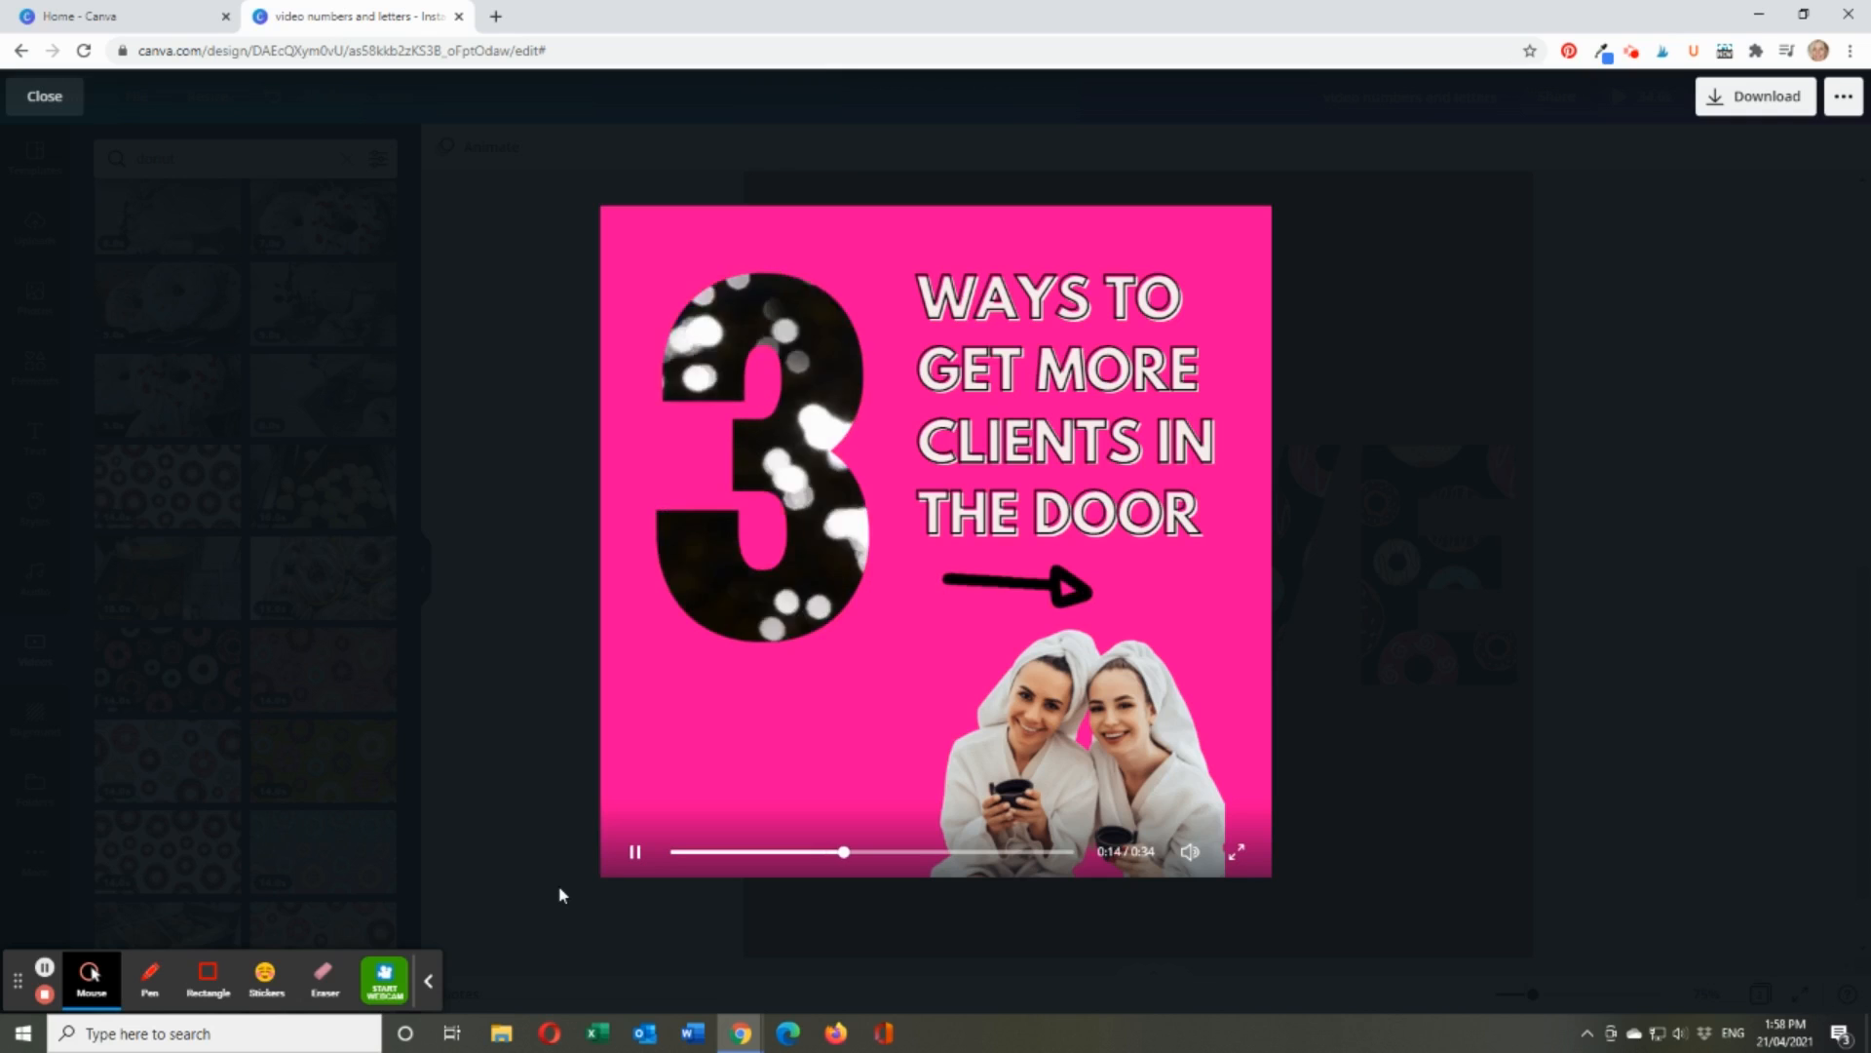
{"action": "left_click", "coordinate": [912, 852]}
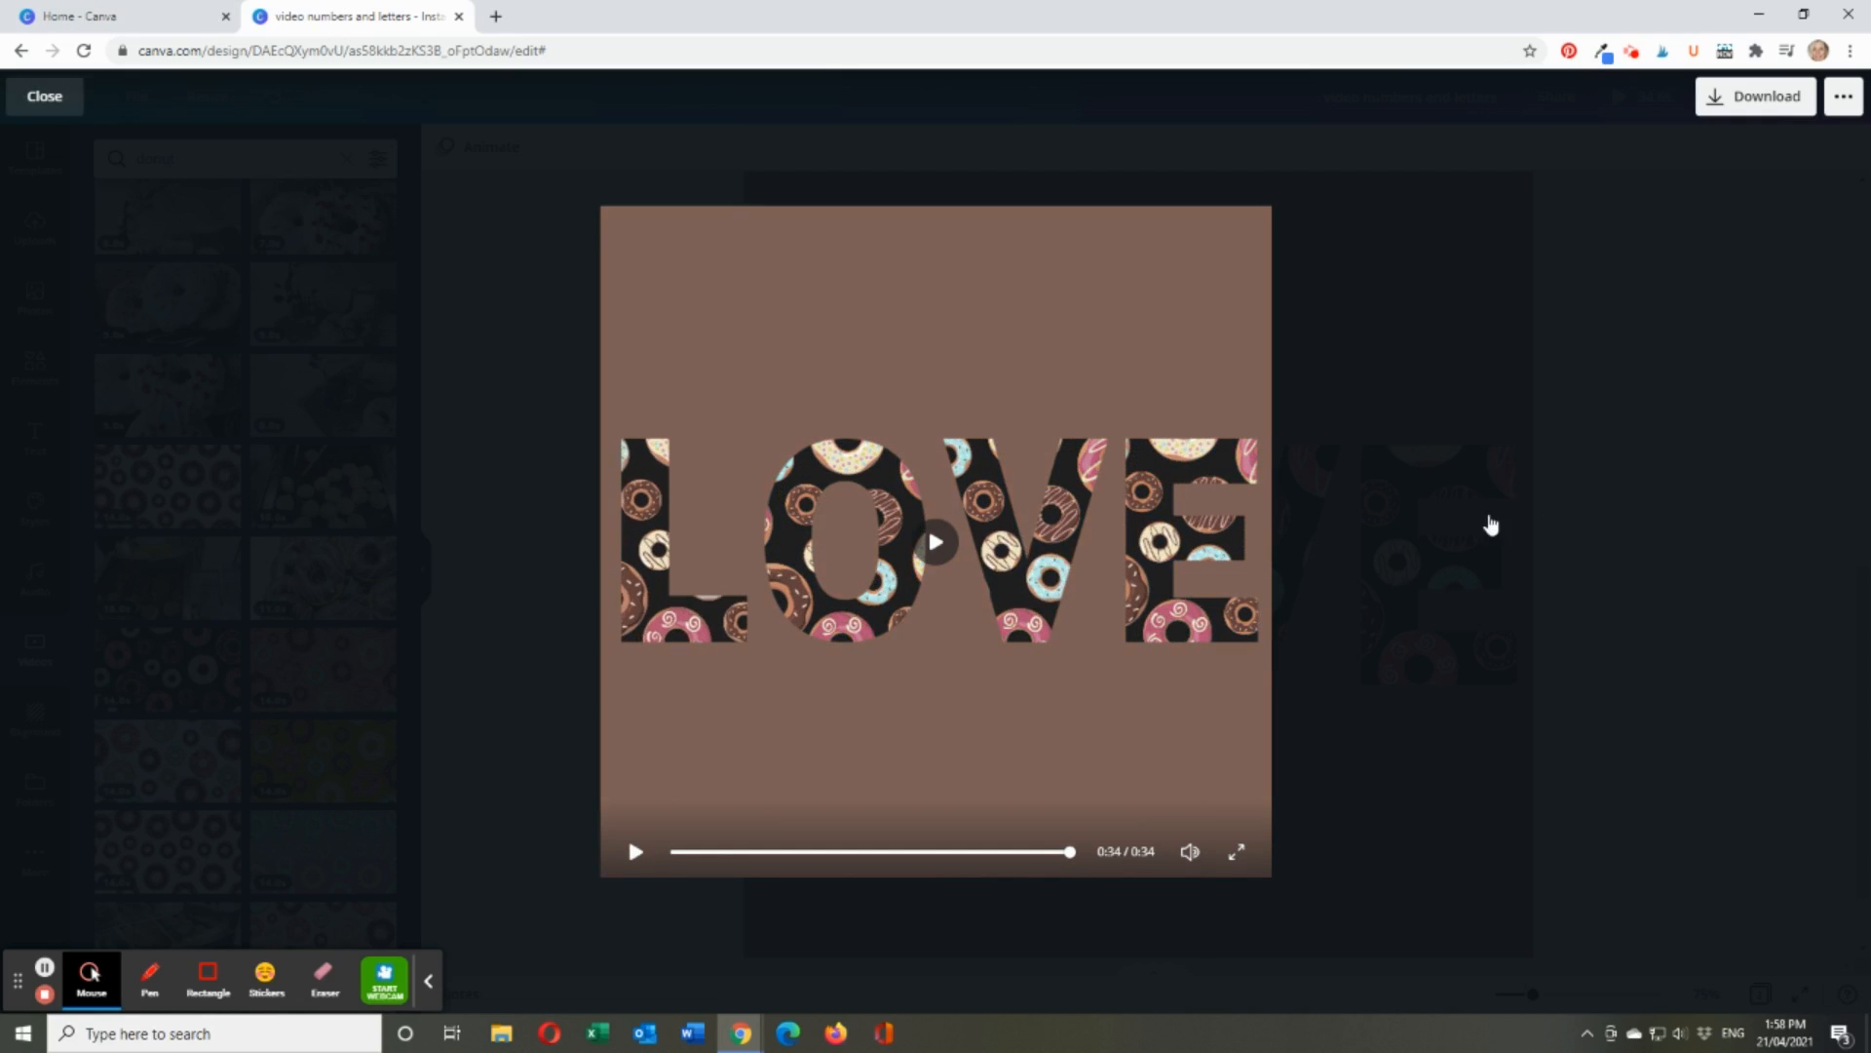
{"action": "left_click", "coordinate": [1413, 591]}
- Return to page 1 and search the elements for "arrow", filtered to animated ones only
{"action": "scroll", "coordinate": [1677, 604], "scroll_direction": "up", "scroll_amount": 8}
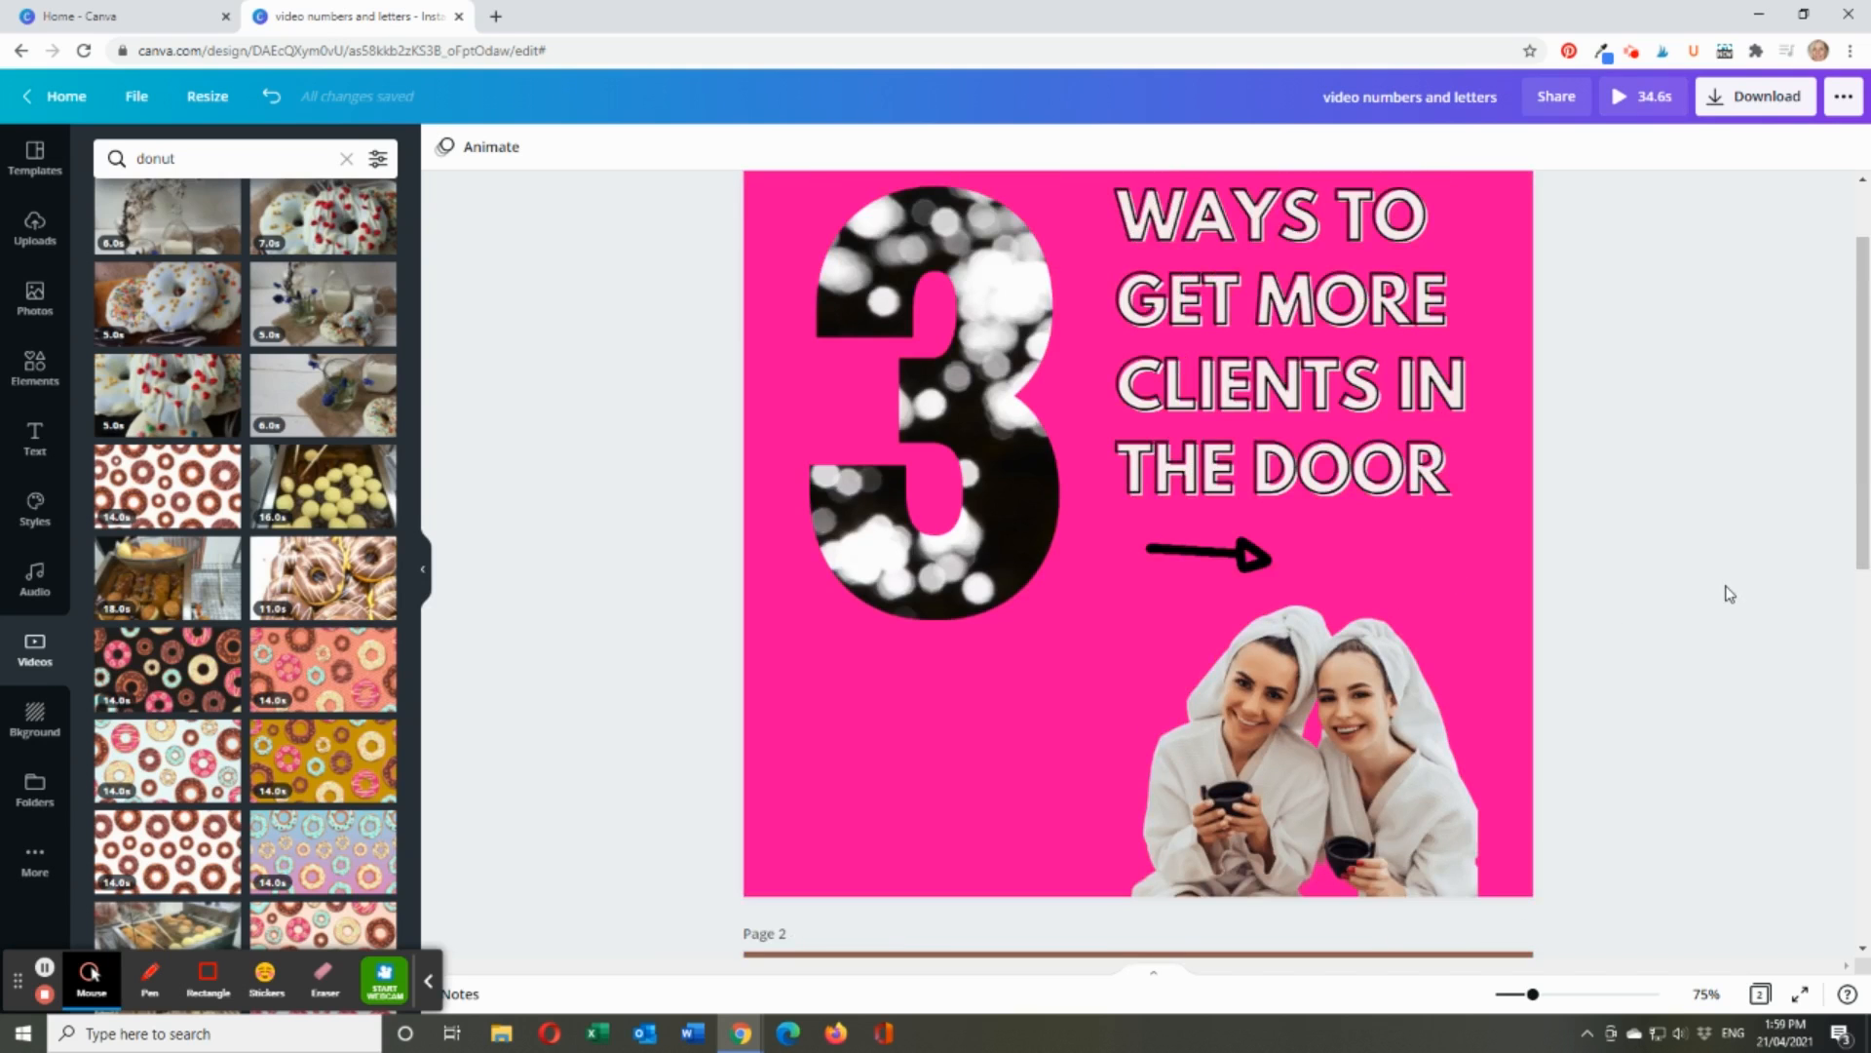
{"action": "scroll", "coordinate": [1792, 480], "scroll_direction": "up", "scroll_amount": 2}
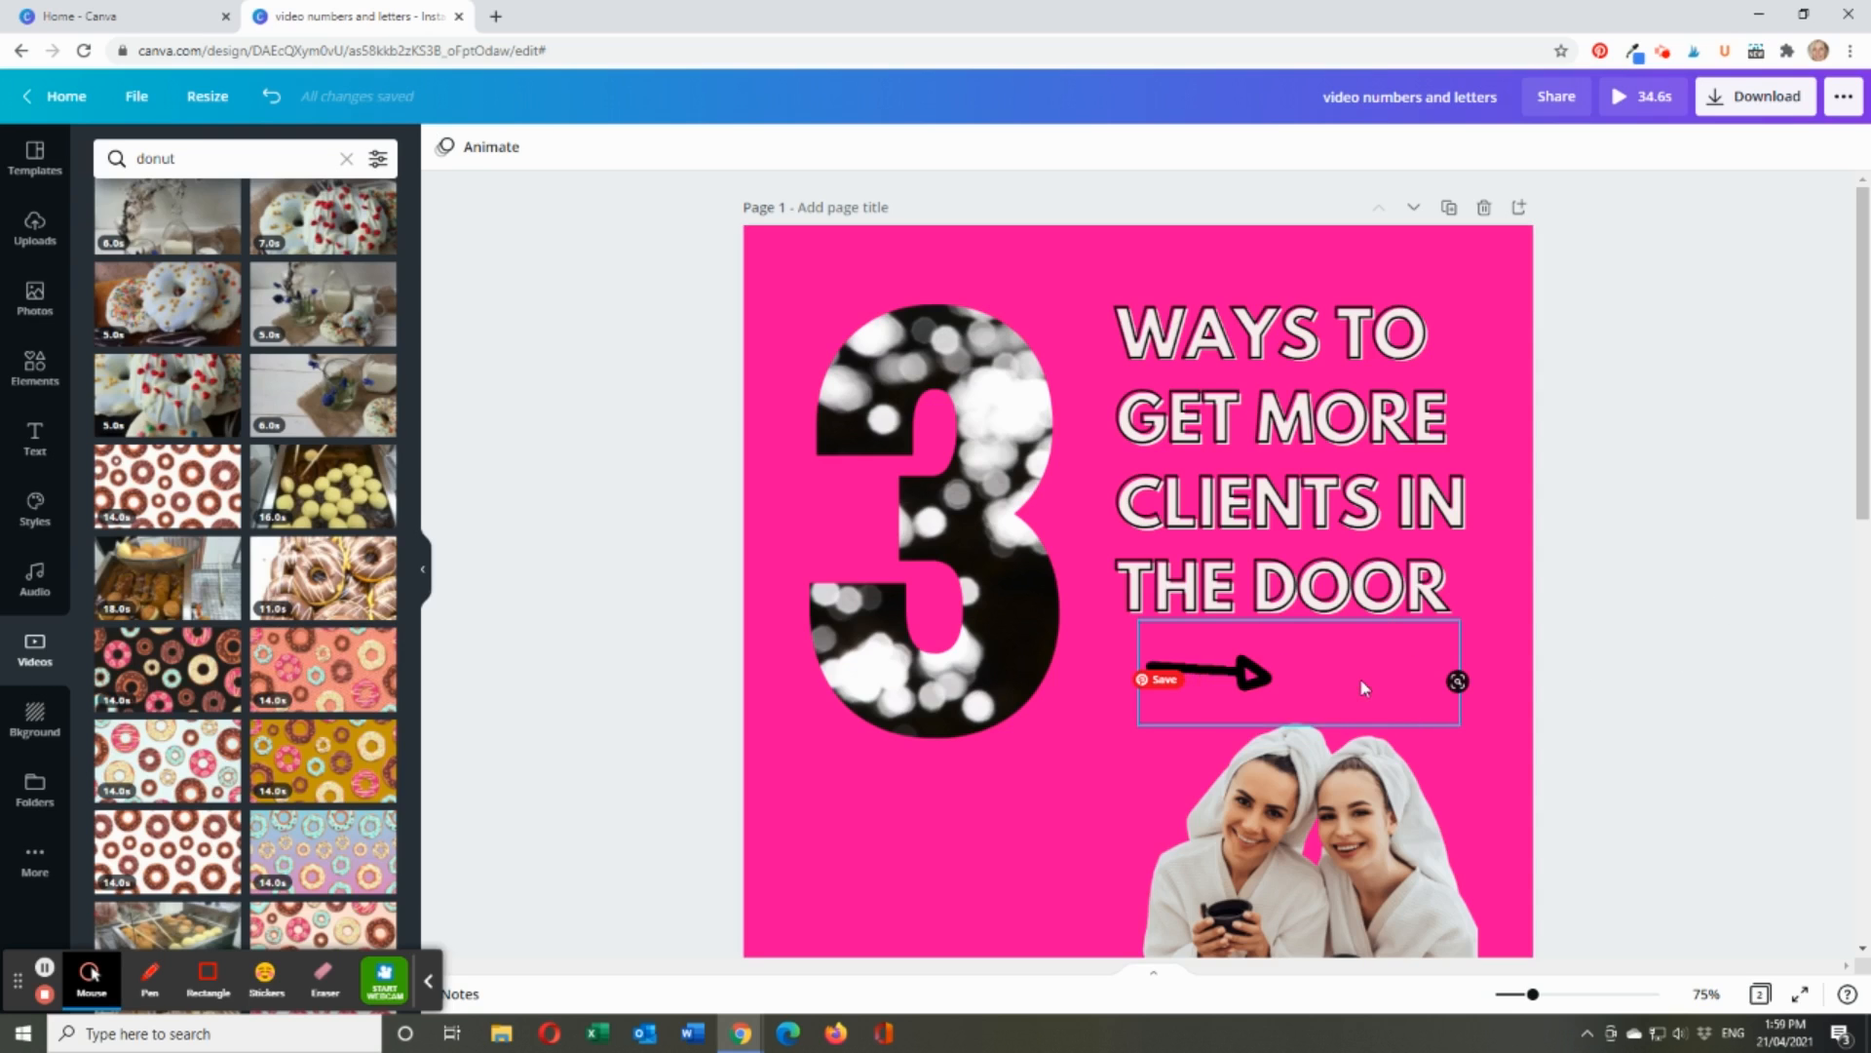
{"action": "left_click", "coordinate": [32, 378]}
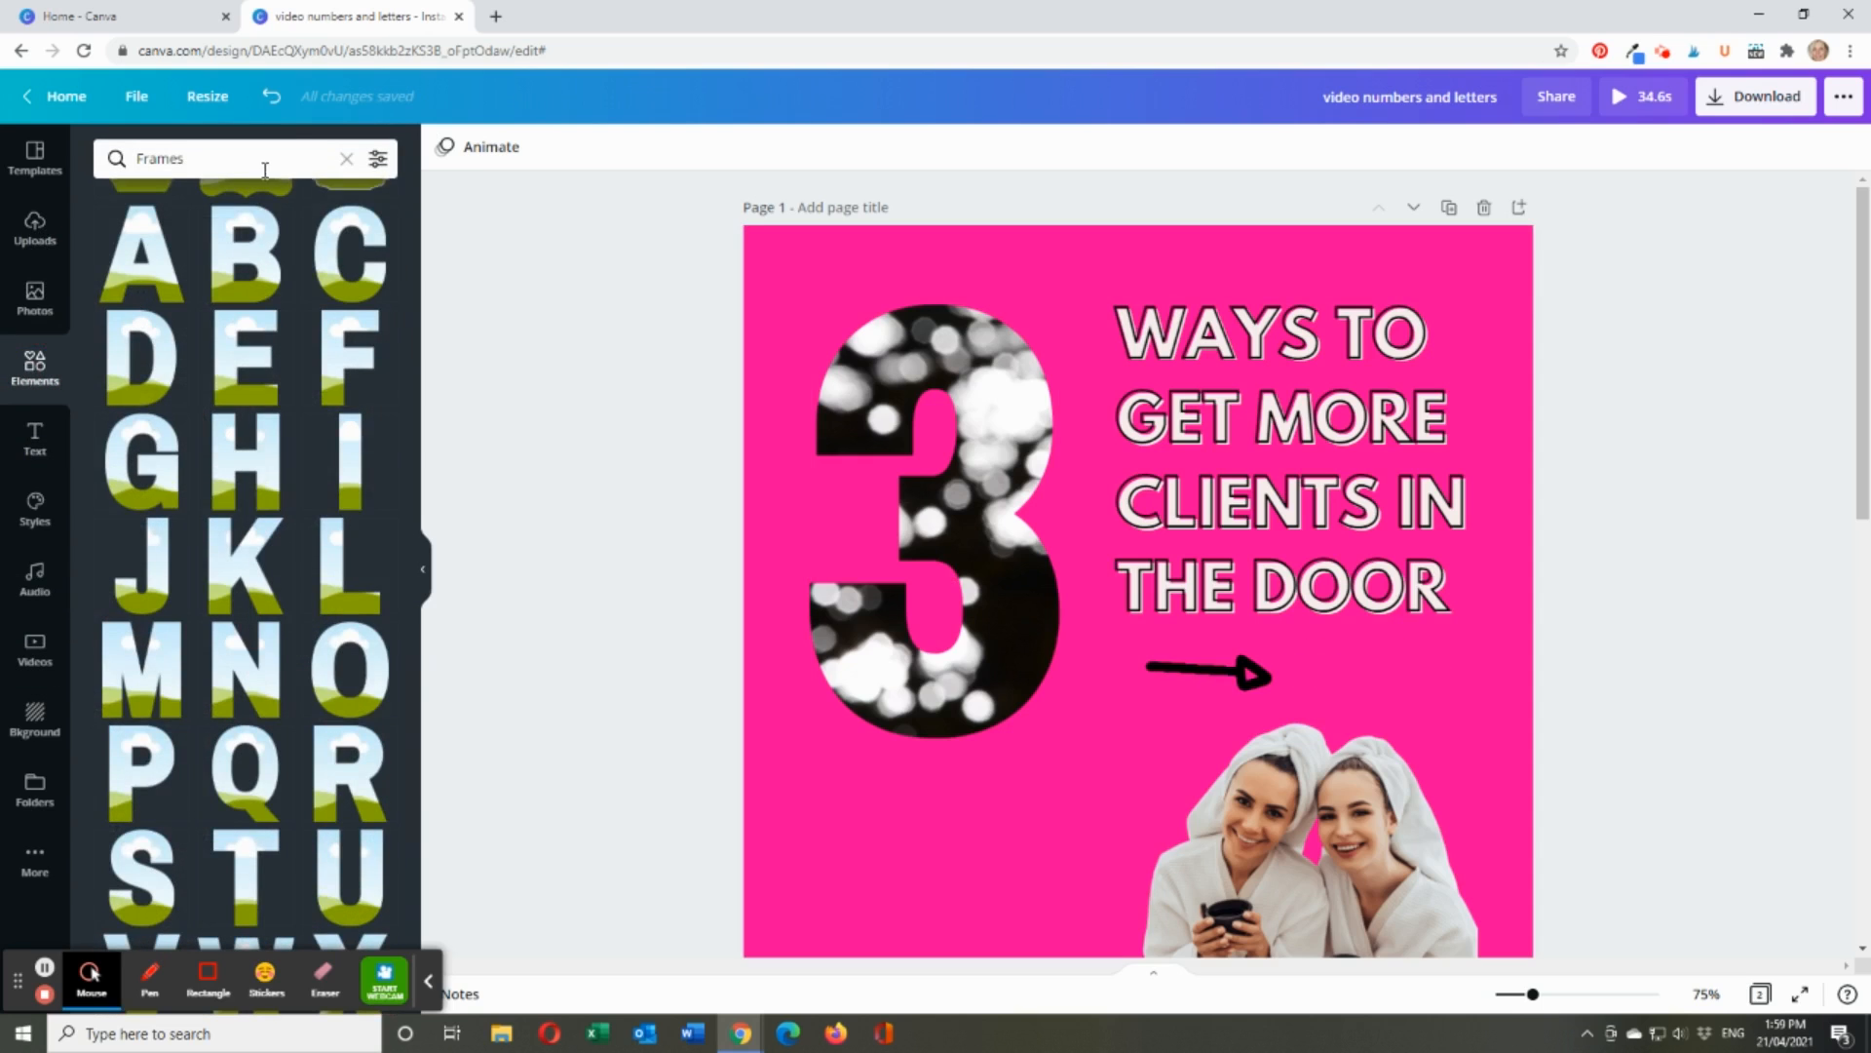
{"action": "left_click", "coordinate": [211, 157]}
{"action": "type", "text": "arrow"}
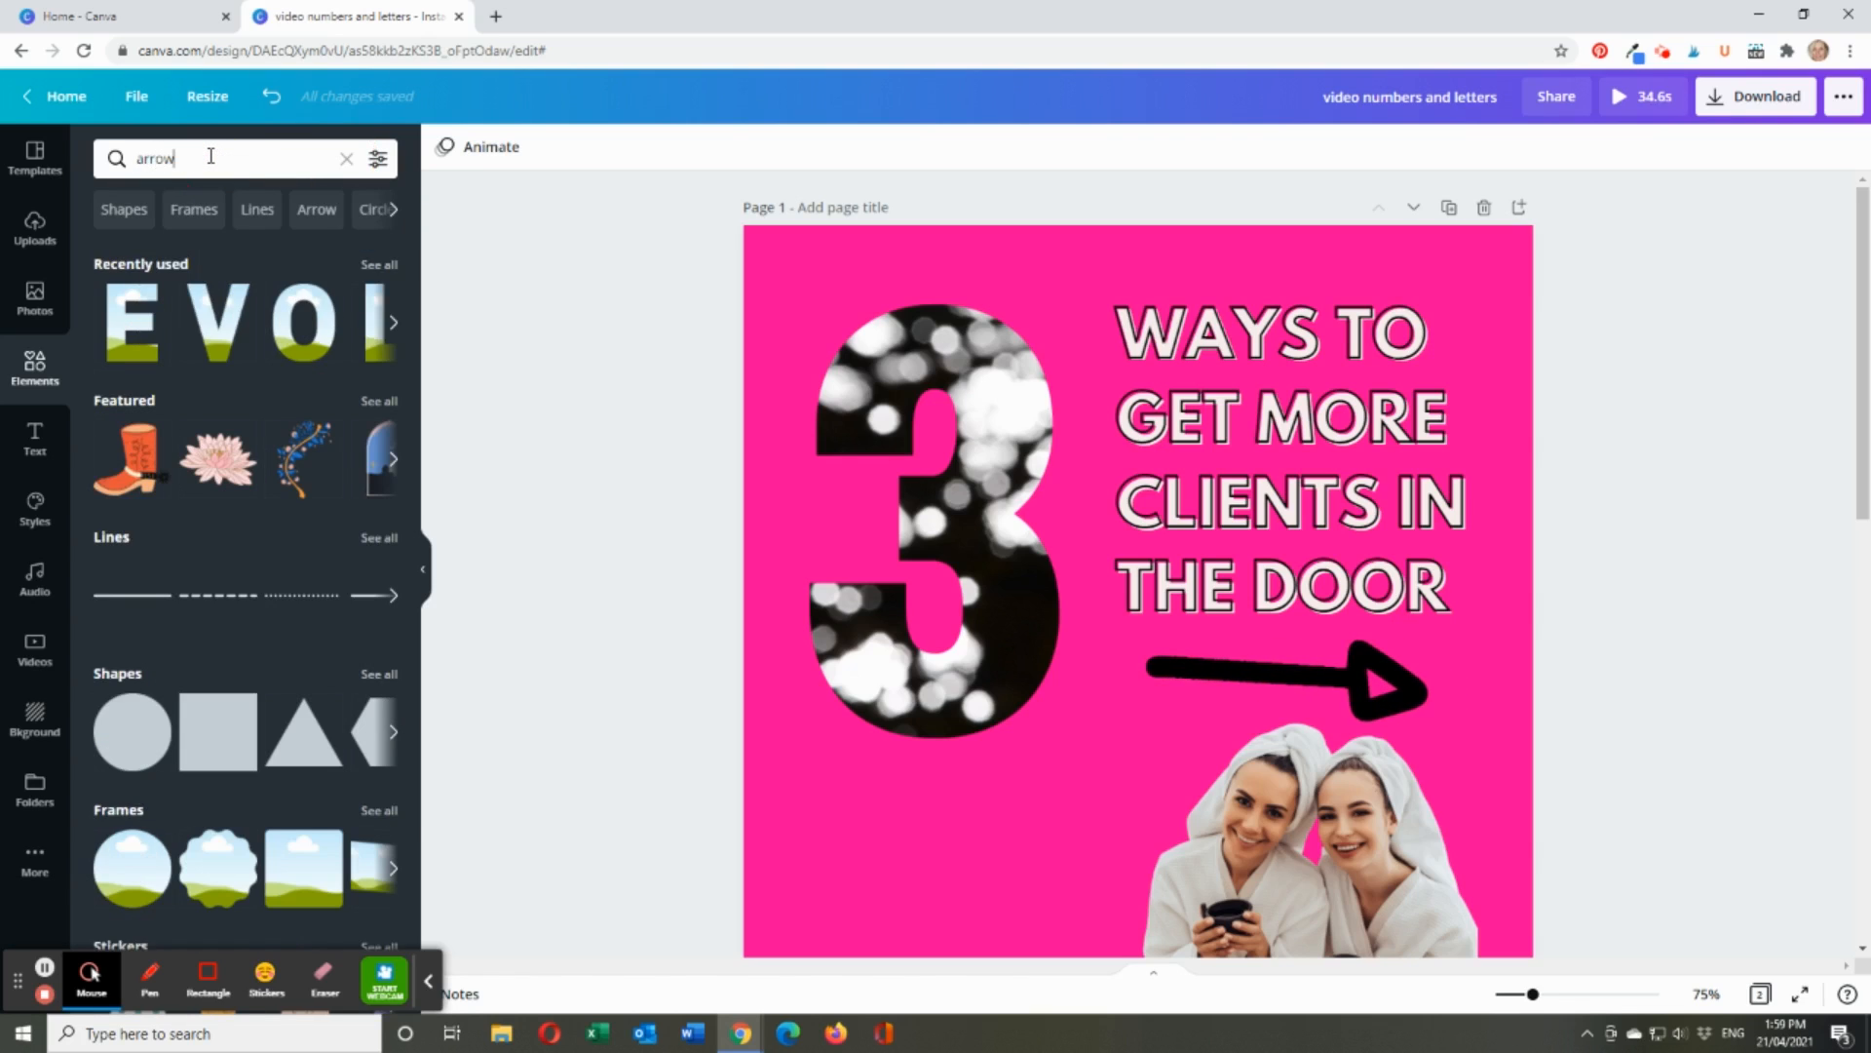
{"action": "key", "text": "Return"}
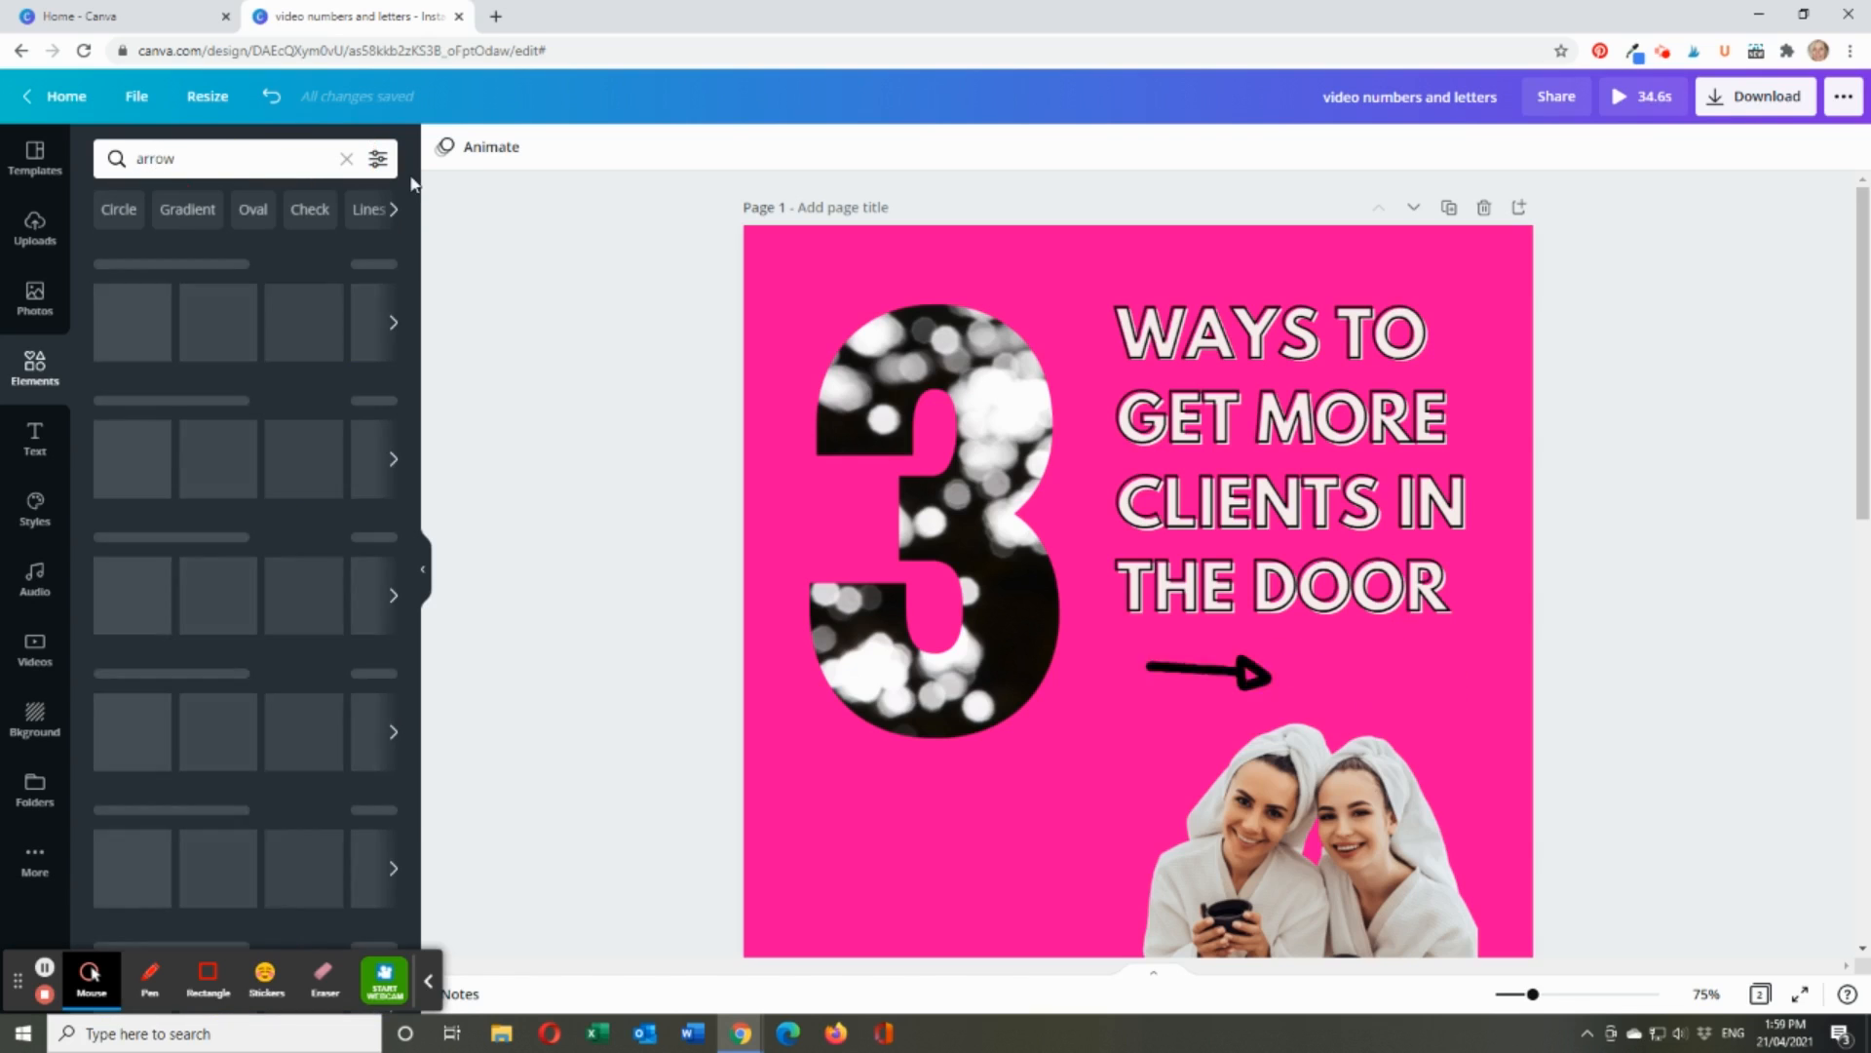
{"action": "left_click", "coordinate": [378, 160]}
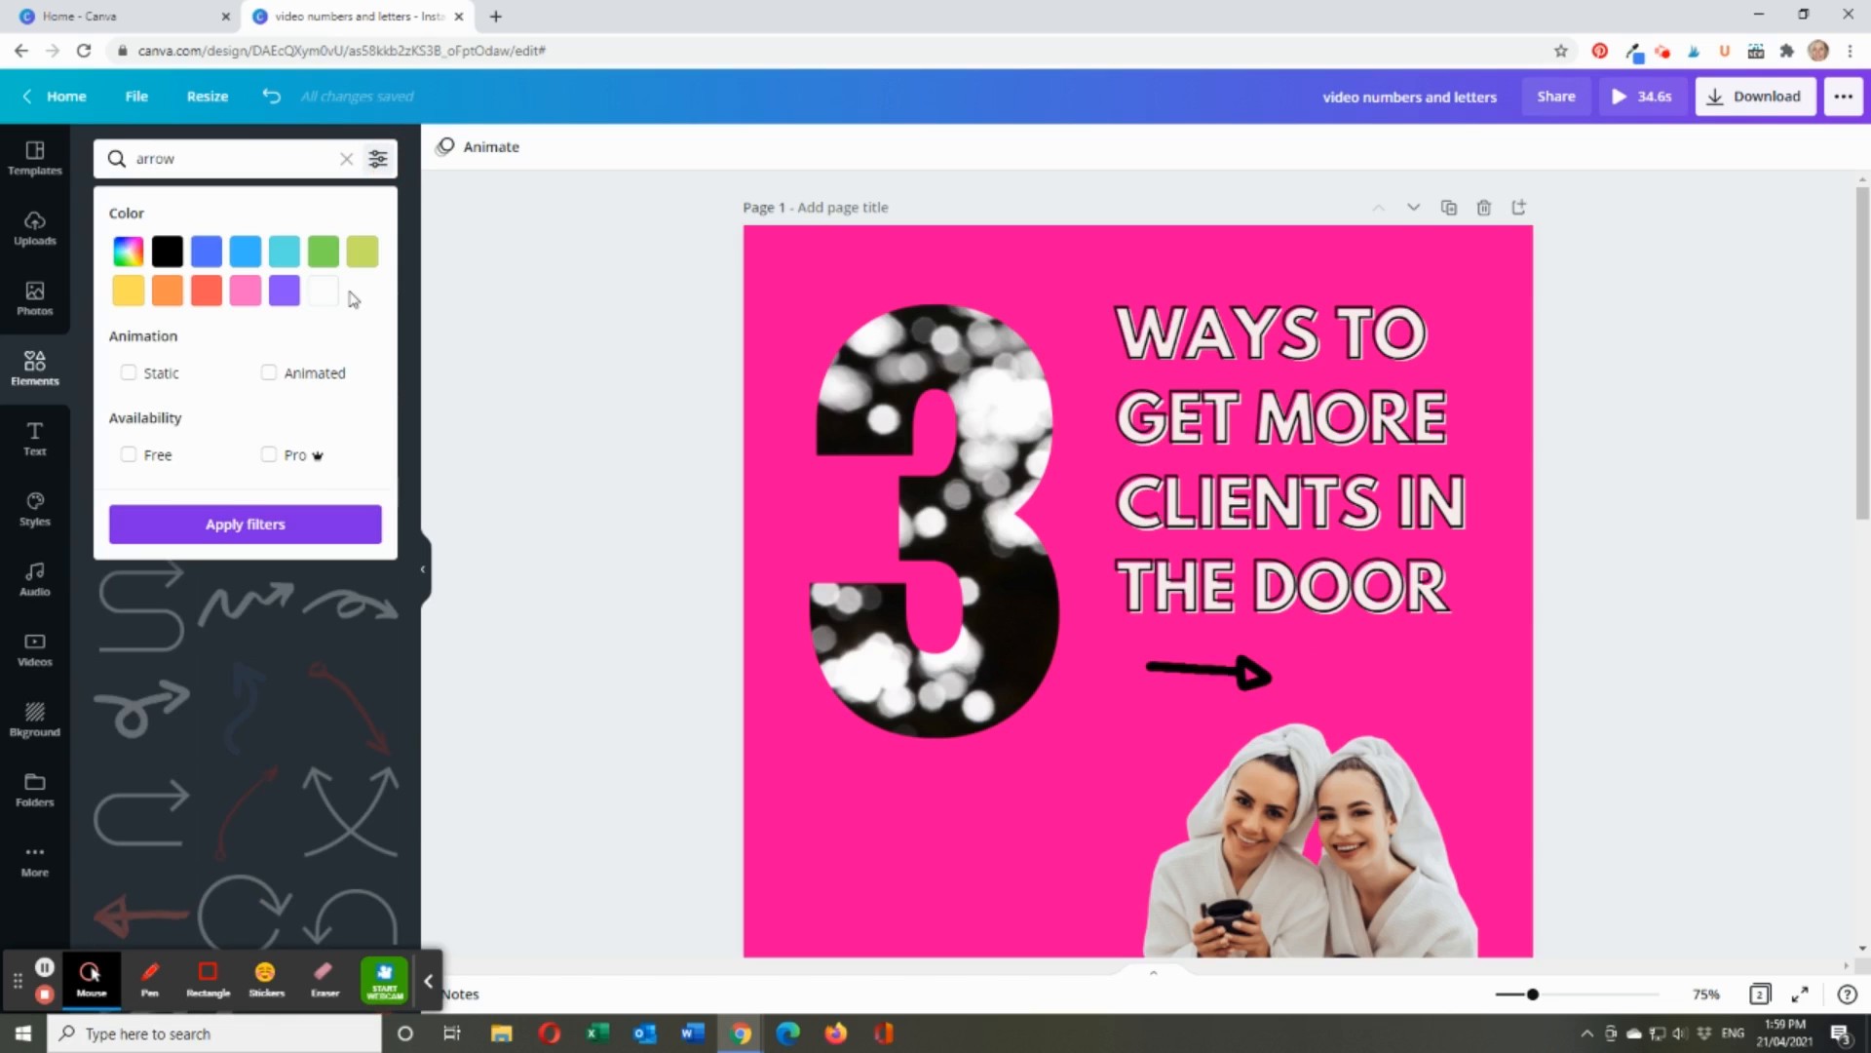
{"action": "left_click", "coordinate": [312, 372]}
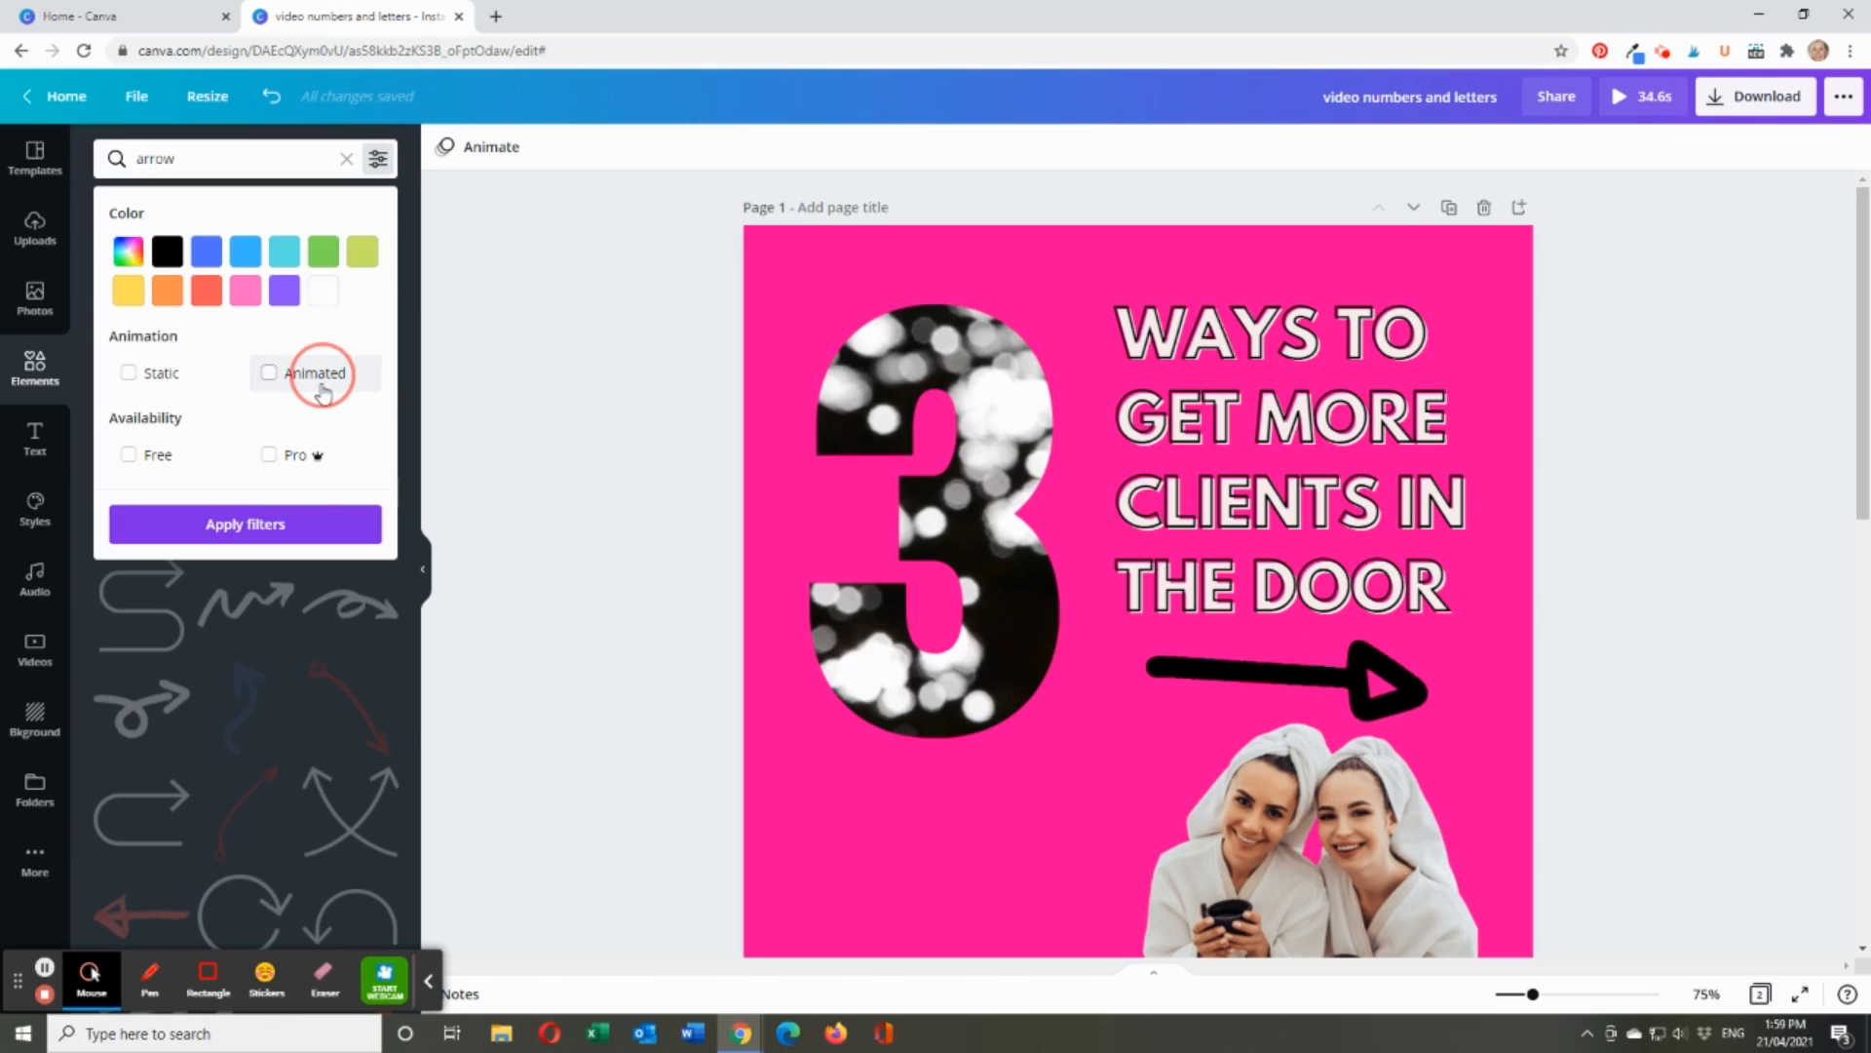
{"action": "left_click", "coordinate": [318, 526]}
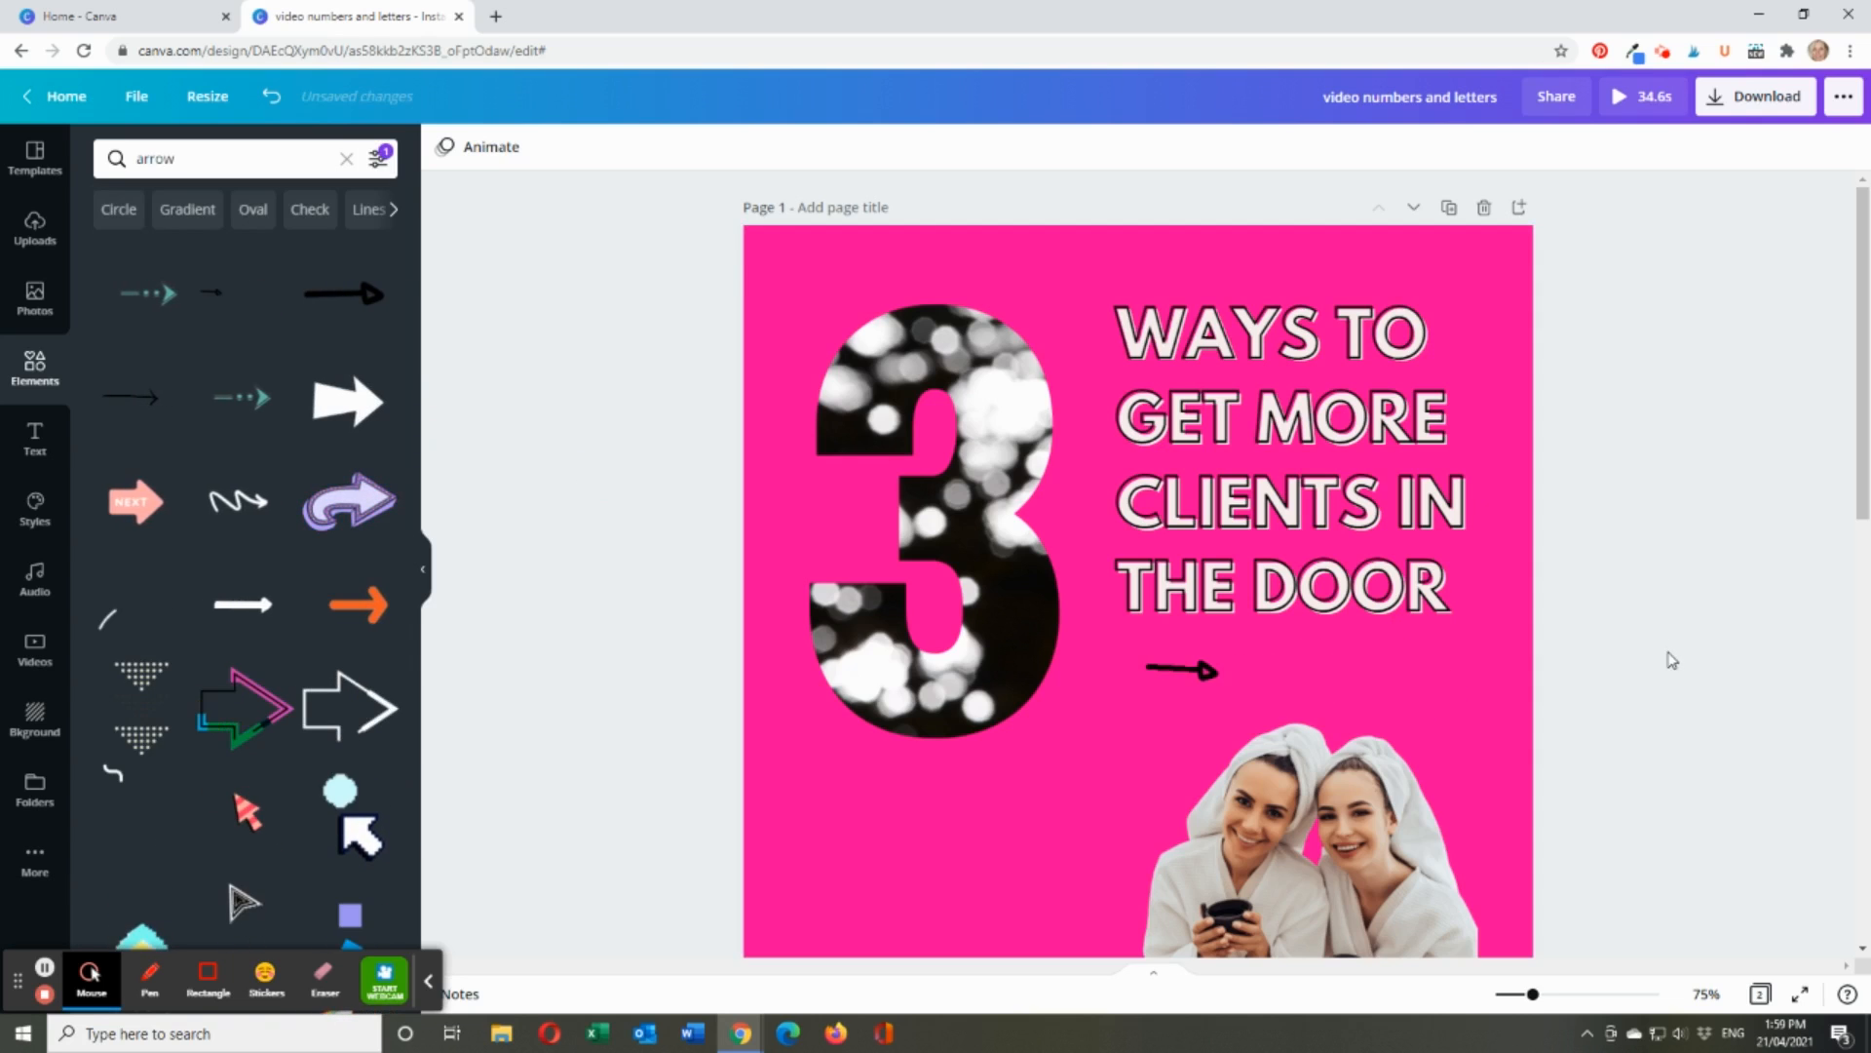
- Play the video inside the number 3 frame on page 1
{"action": "scroll", "coordinate": [1666, 661], "scroll_direction": "down", "scroll_amount": 1}
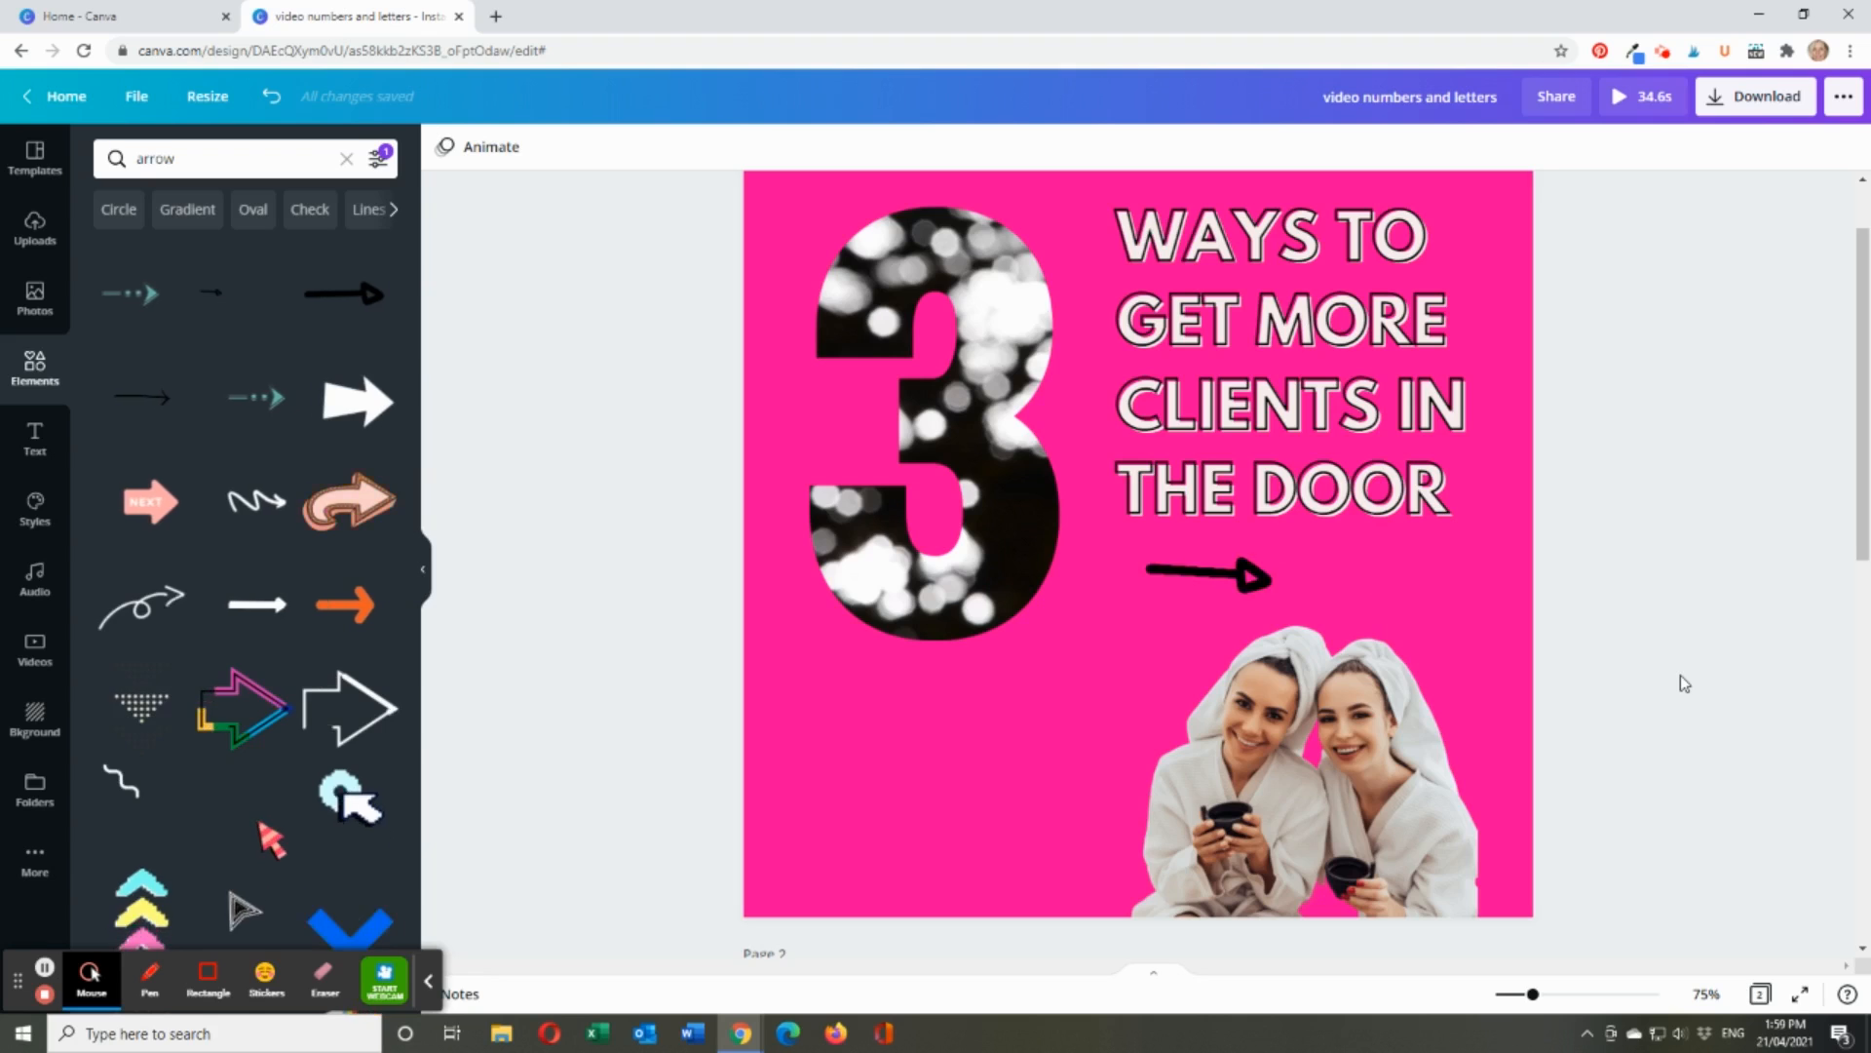
{"action": "left_click", "coordinate": [1007, 546]}
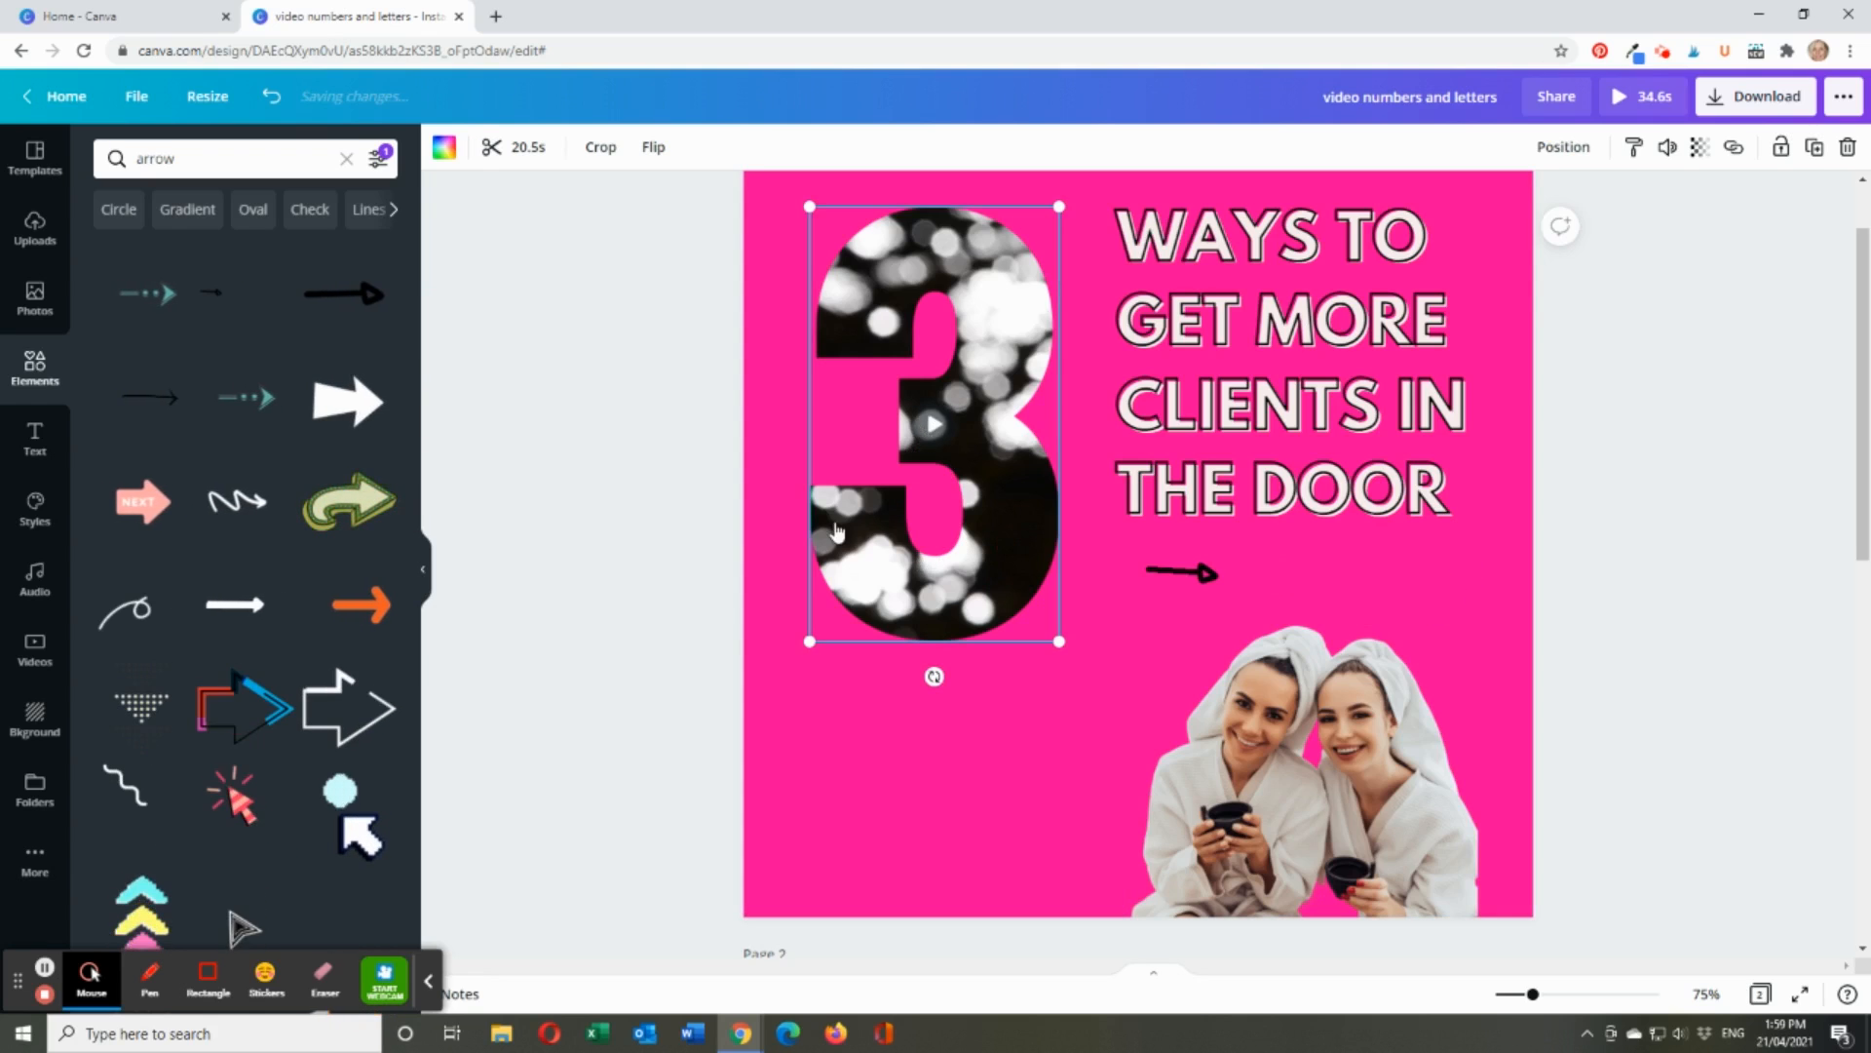
{"action": "left_click", "coordinate": [933, 423]}
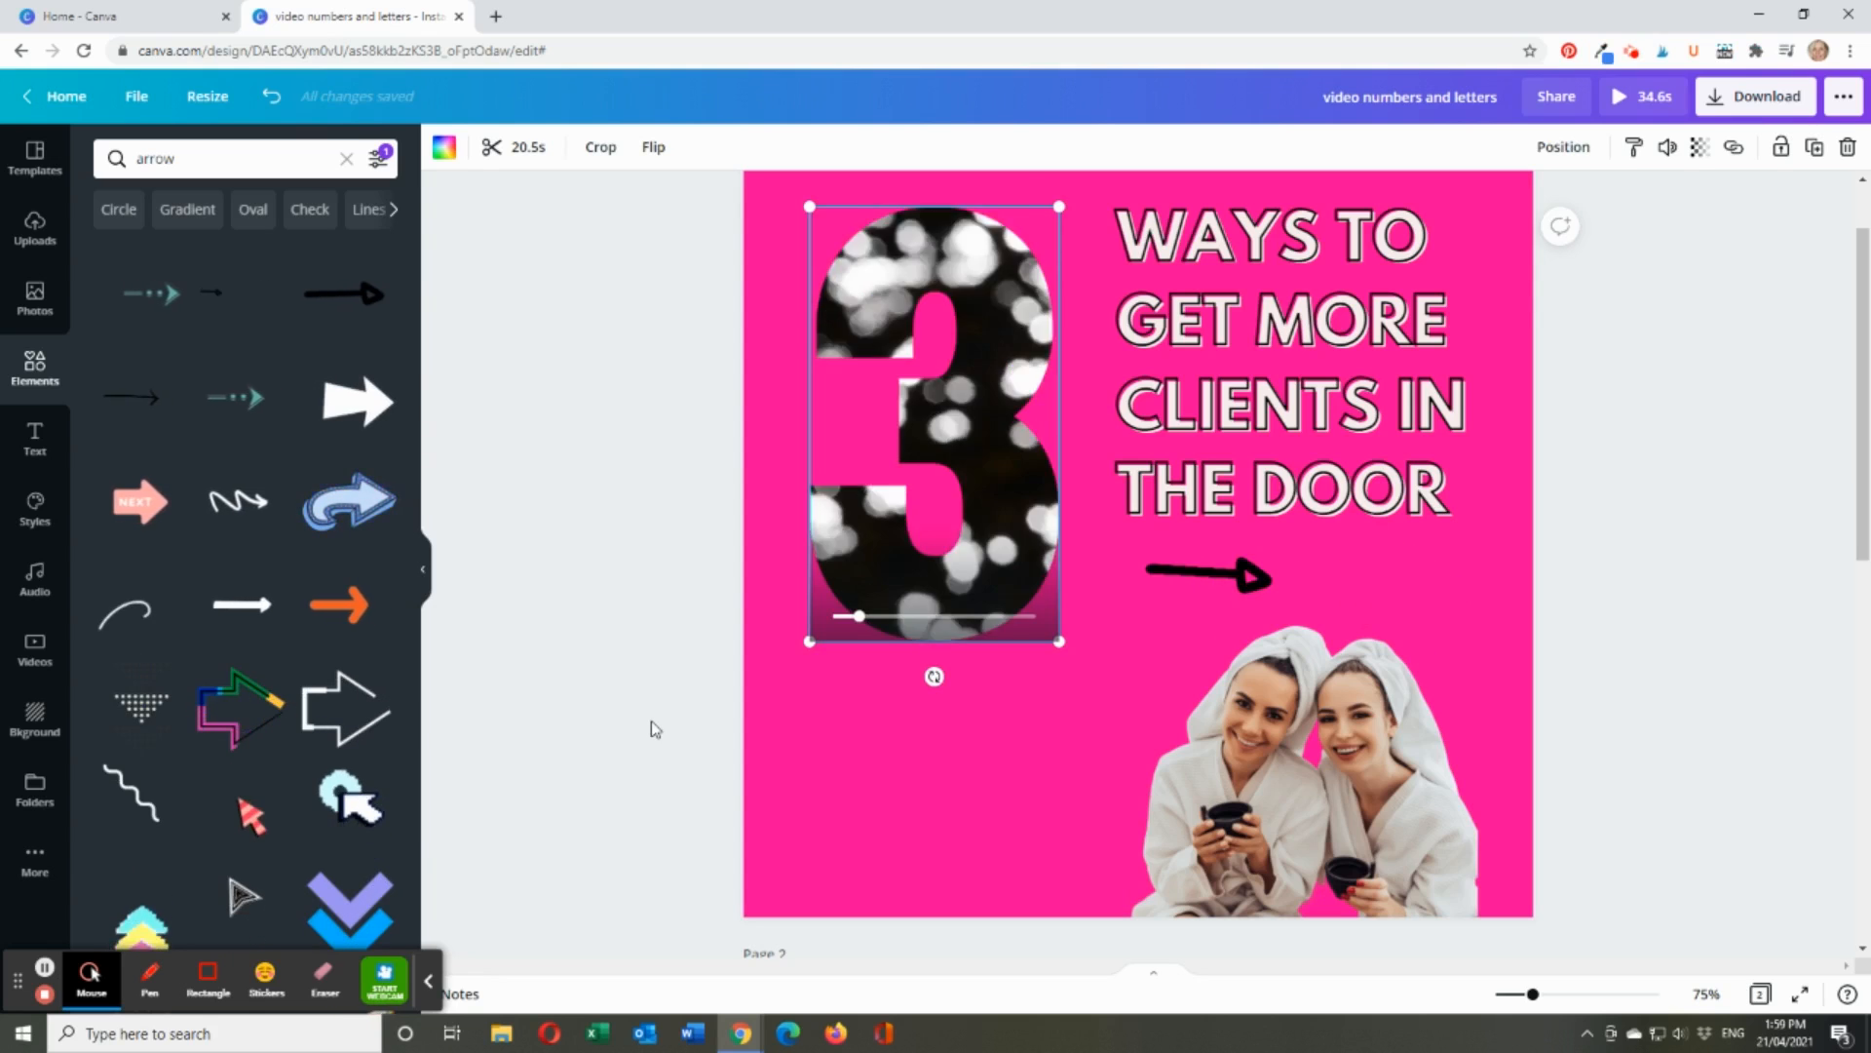